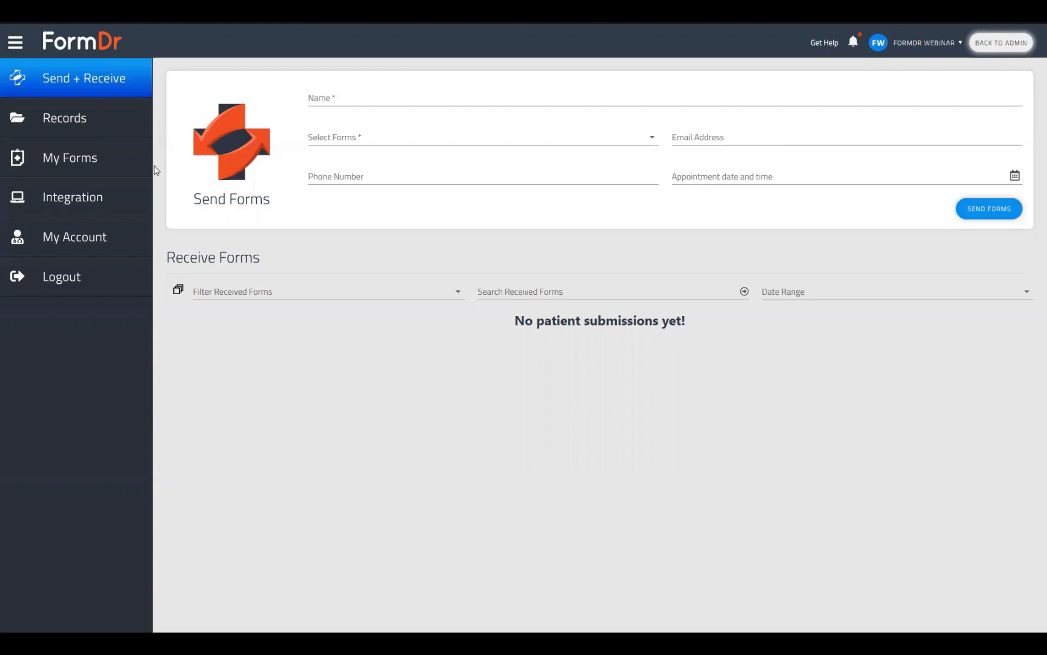
Step: Open the FormDr Training packet's forms for editing and continue to the Build stage
{"action": "left_click", "coordinate": [76, 163]}
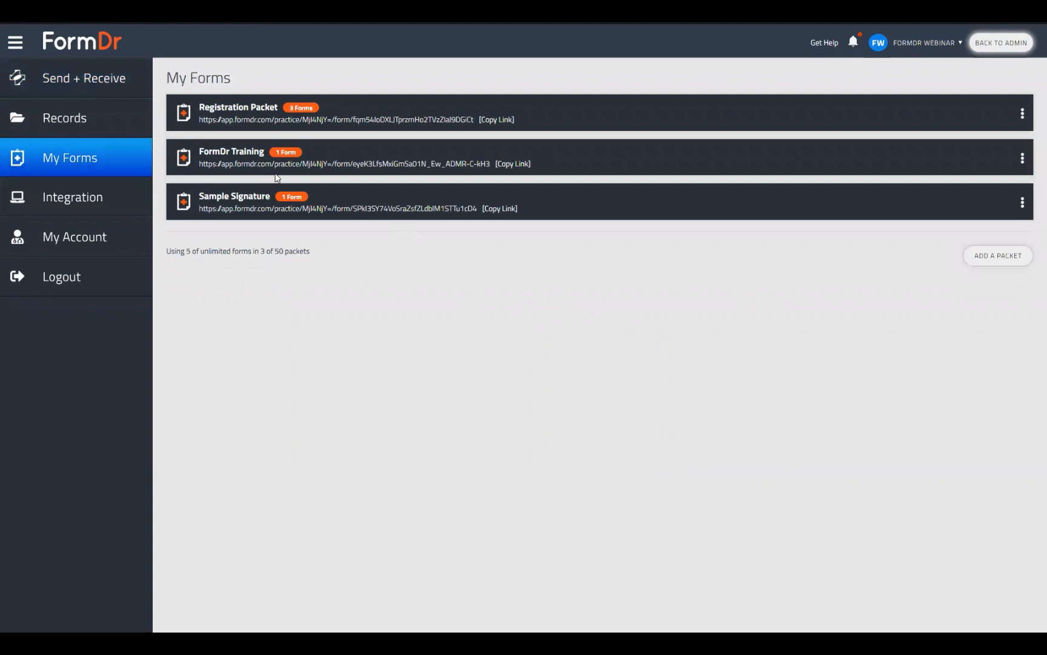
{"action": "left_click", "coordinate": [1023, 159]}
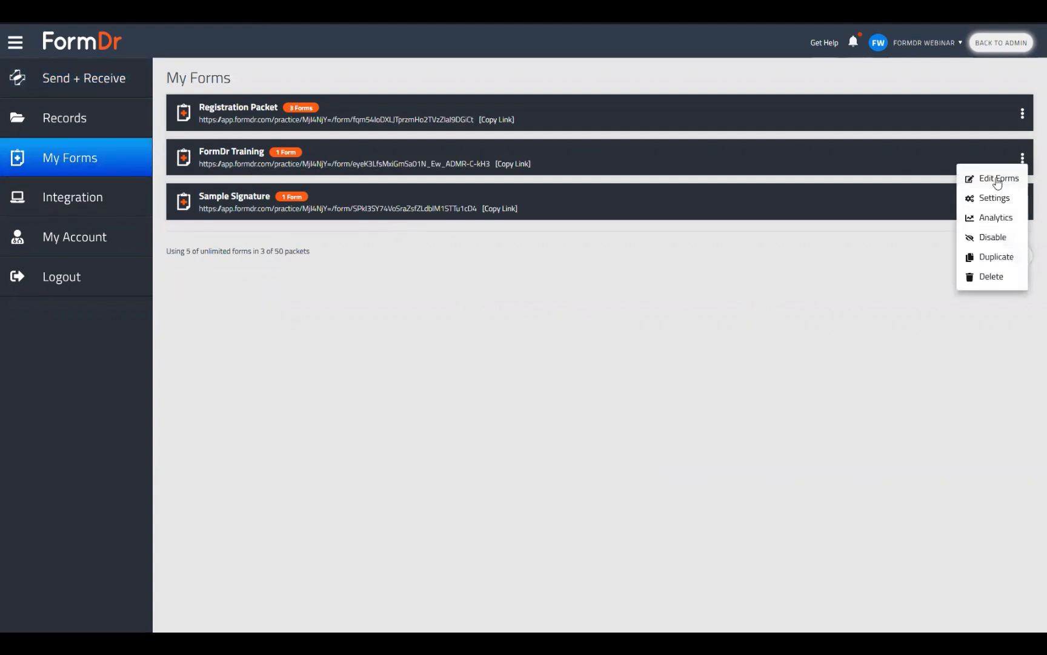
{"action": "left_click", "coordinate": [997, 179]}
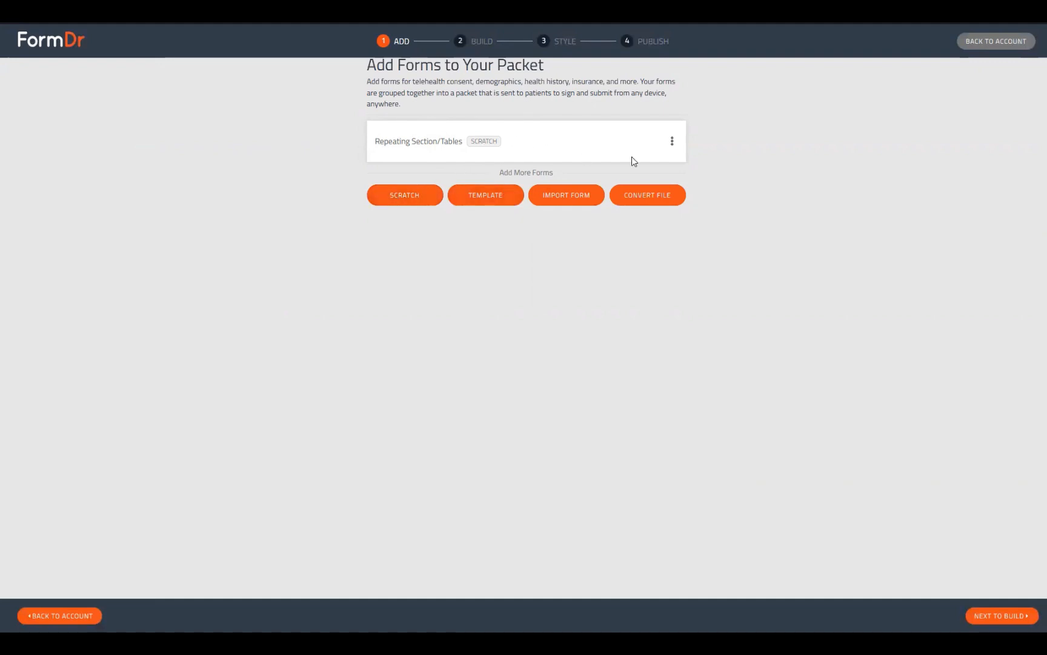
{"action": "left_click", "coordinate": [1000, 617]}
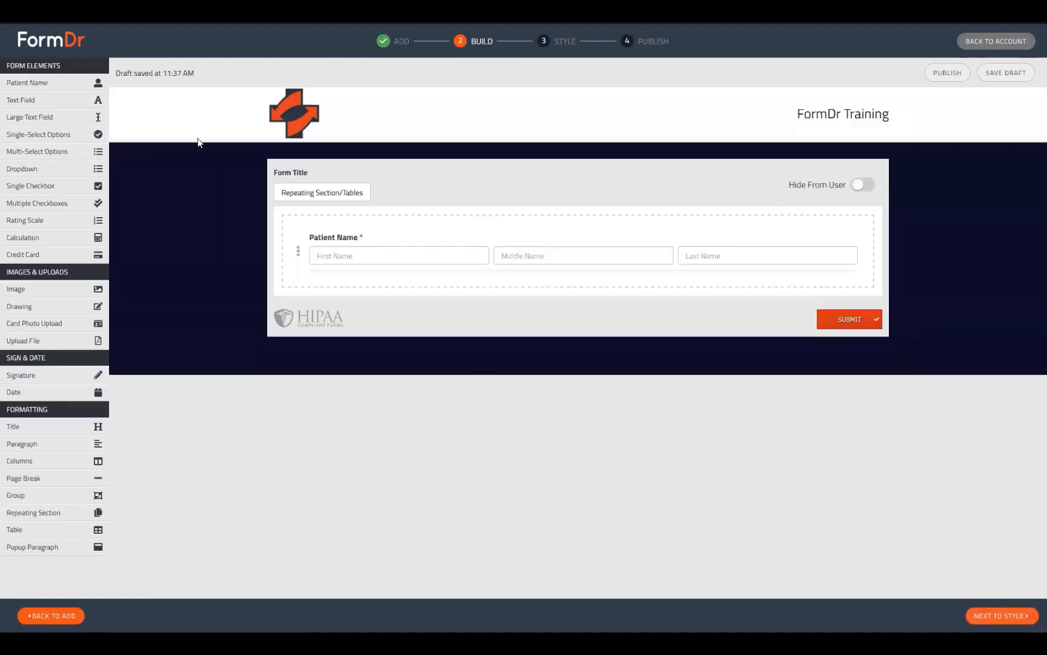
Step: Add a repeating section and a table to the form below the Patient Name field
{"action": "left_click", "coordinate": [439, 246]}
{"action": "left_click", "coordinate": [24, 517]}
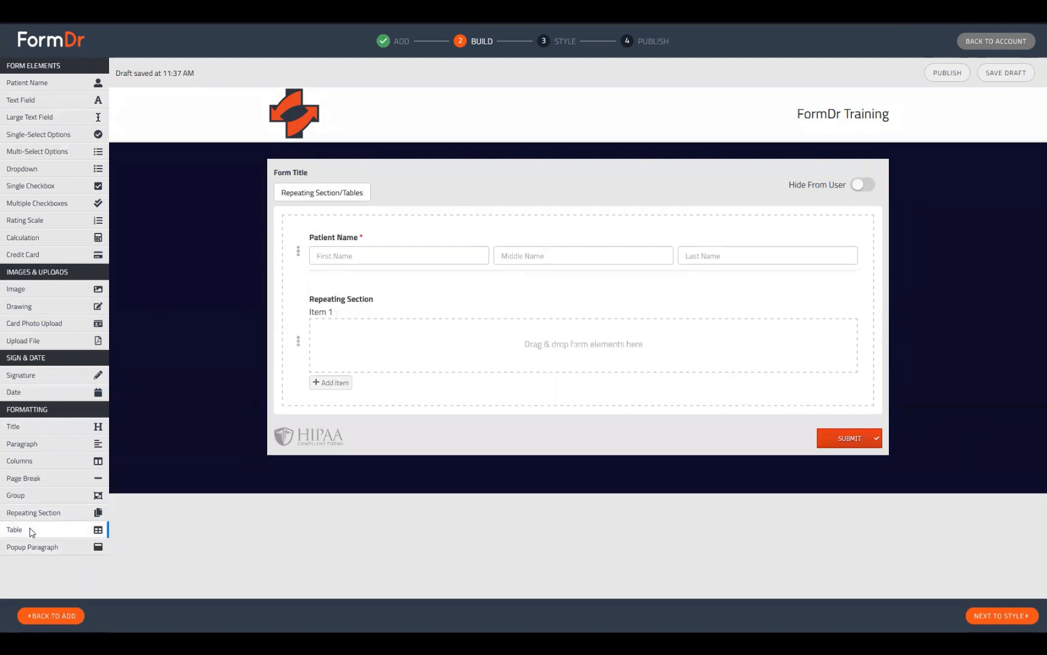
{"action": "left_click", "coordinate": [31, 531]}
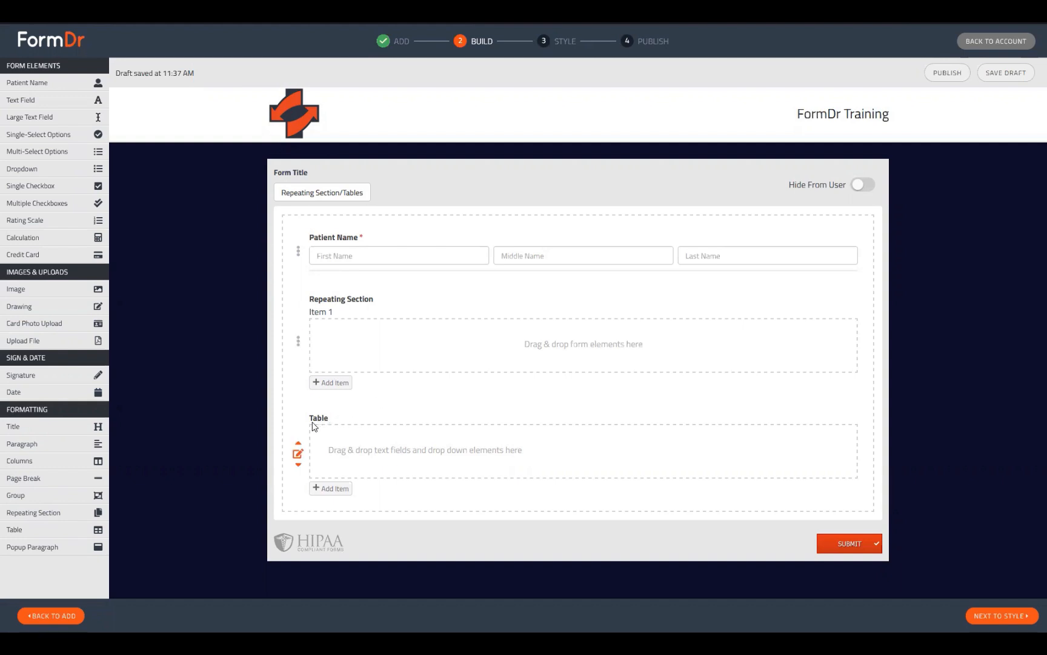
Step: Move the table above the repeating section and add a text field and a dropdown to it
{"action": "left_click_drag", "start_coordinate": [313, 426], "coordinate": [358, 291]}
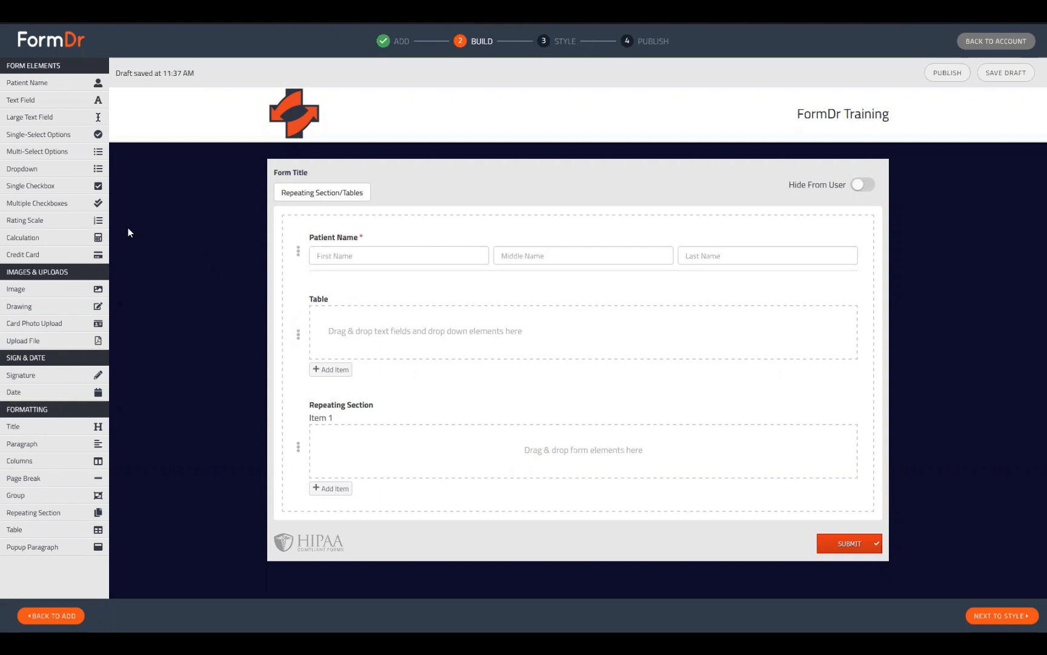
{"action": "left_click_drag", "start_coordinate": [356, 288], "coordinate": [374, 337]}
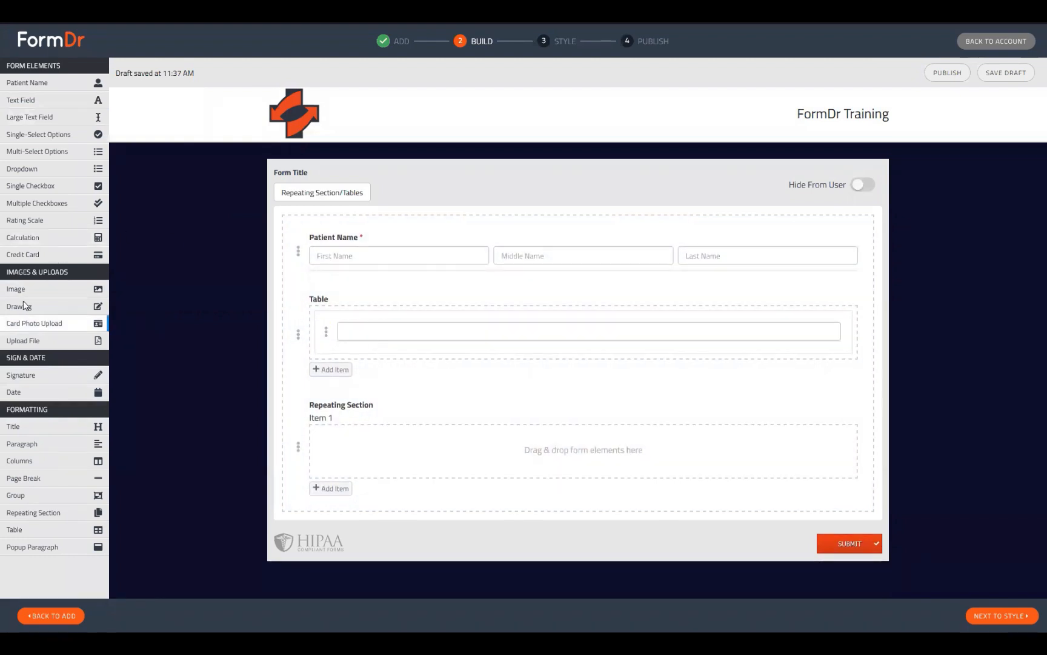
{"action": "left_click_drag", "start_coordinate": [37, 199], "coordinate": [358, 356]}
Step: Try to place a single-select field and a date field in the table, and delete both fields from the form
{"action": "left_click_drag", "start_coordinate": [38, 135], "coordinate": [317, 412]}
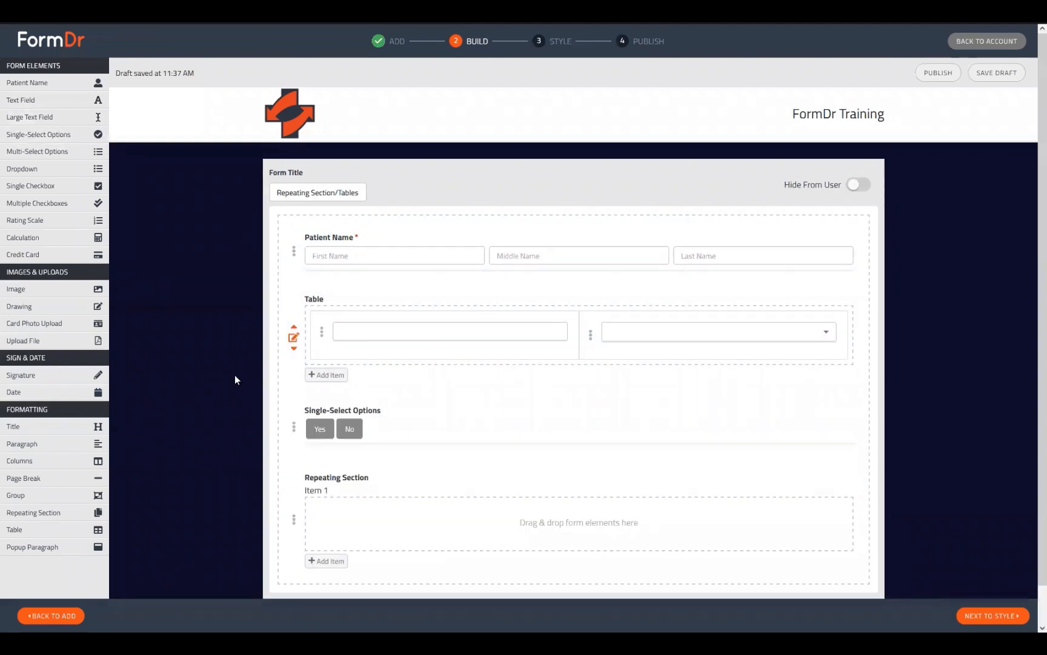
{"action": "left_click_drag", "start_coordinate": [24, 391], "coordinate": [428, 335]}
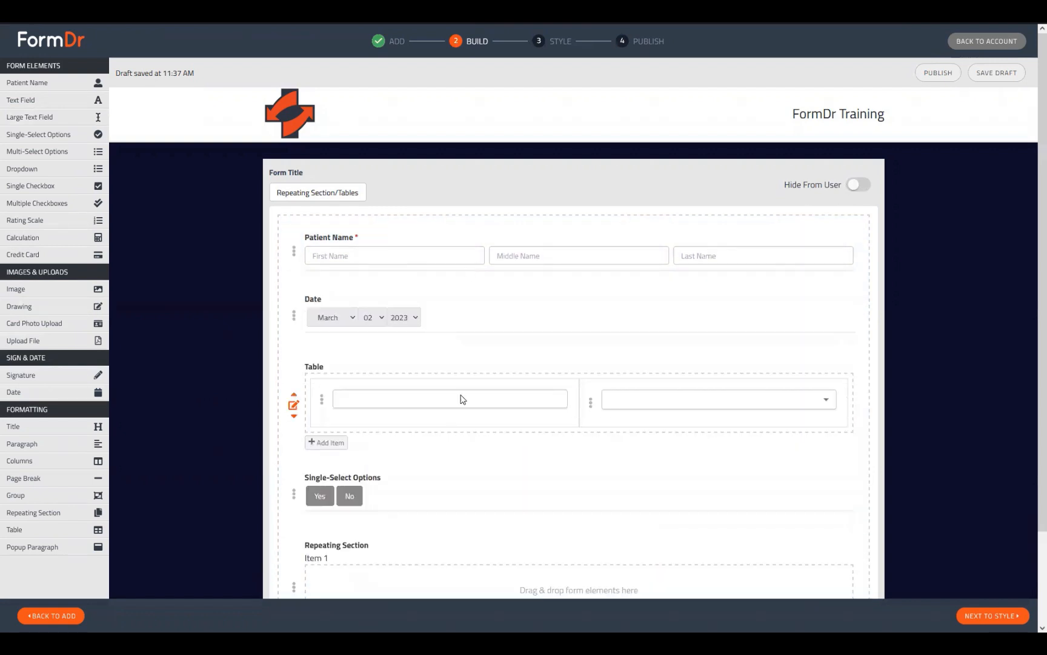
{"action": "left_click", "coordinate": [293, 315]}
{"action": "left_click", "coordinate": [409, 382]}
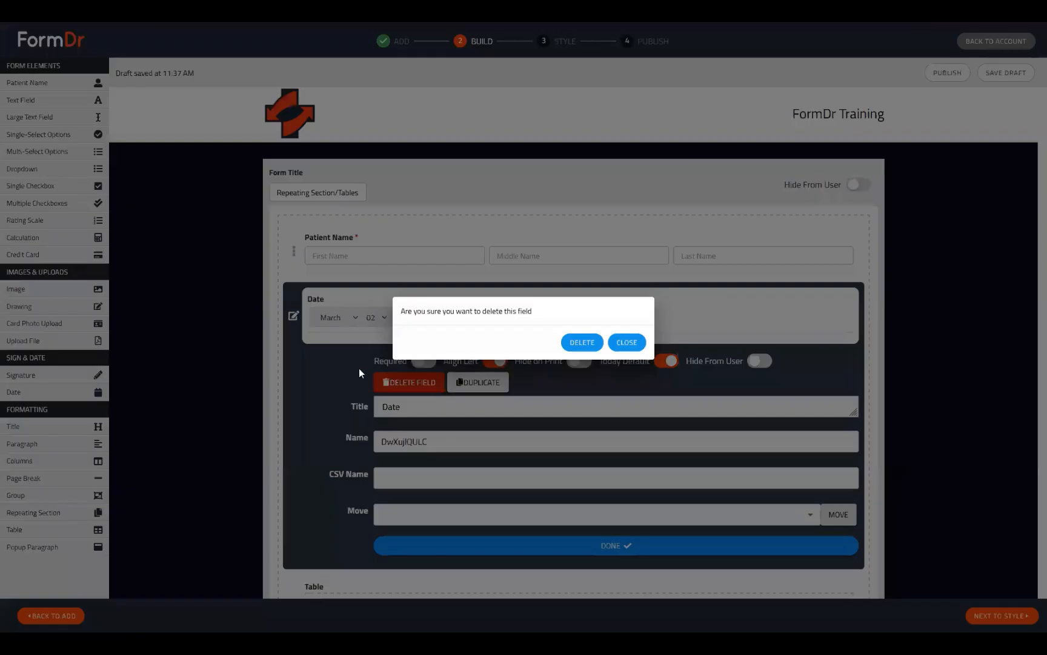
{"action": "left_click", "coordinate": [575, 342]}
{"action": "left_click", "coordinate": [293, 427]}
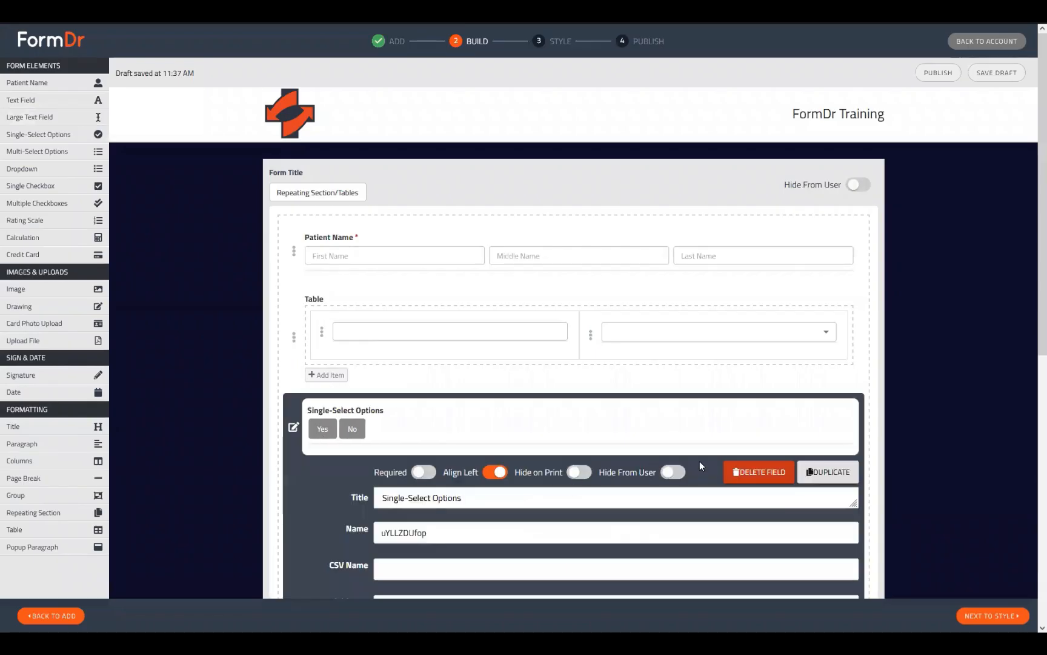
{"action": "left_click", "coordinate": [754, 476]}
{"action": "left_click", "coordinate": [579, 342]}
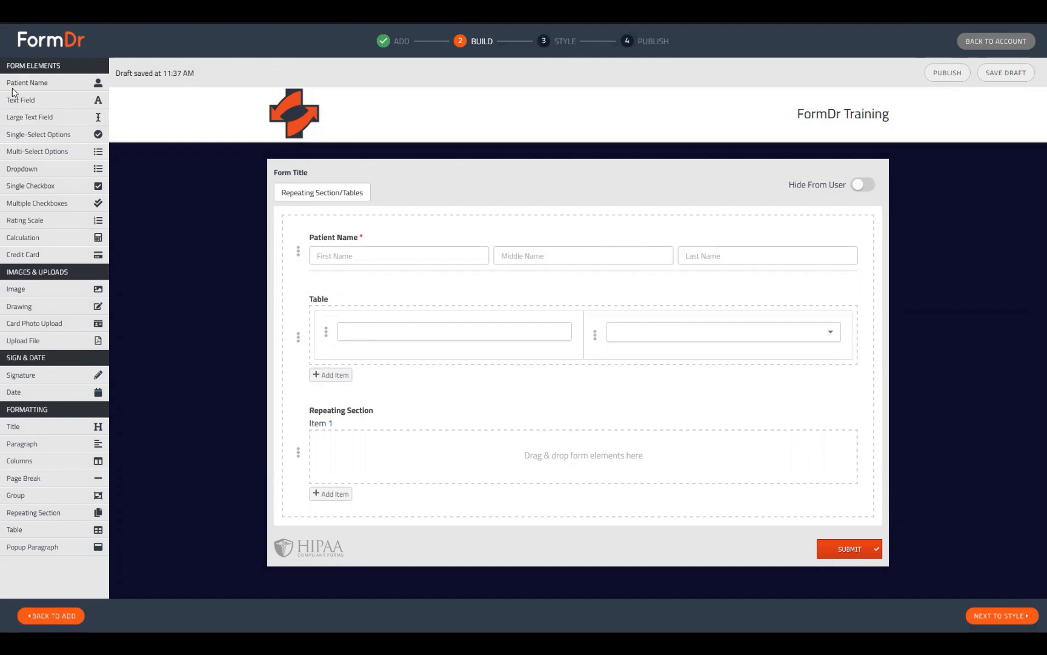
Step: Add two more text fields to the table and title its first text field Medication Name
{"action": "left_click_drag", "start_coordinate": [20, 100], "coordinate": [542, 335]}
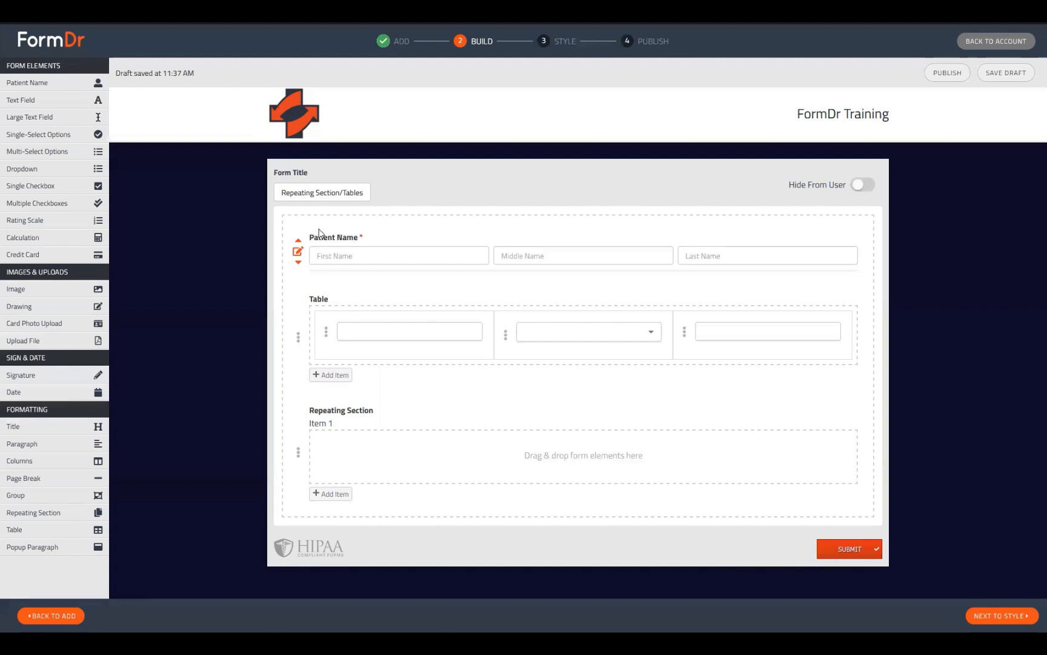
{"action": "left_click_drag", "start_coordinate": [42, 101], "coordinate": [364, 350]}
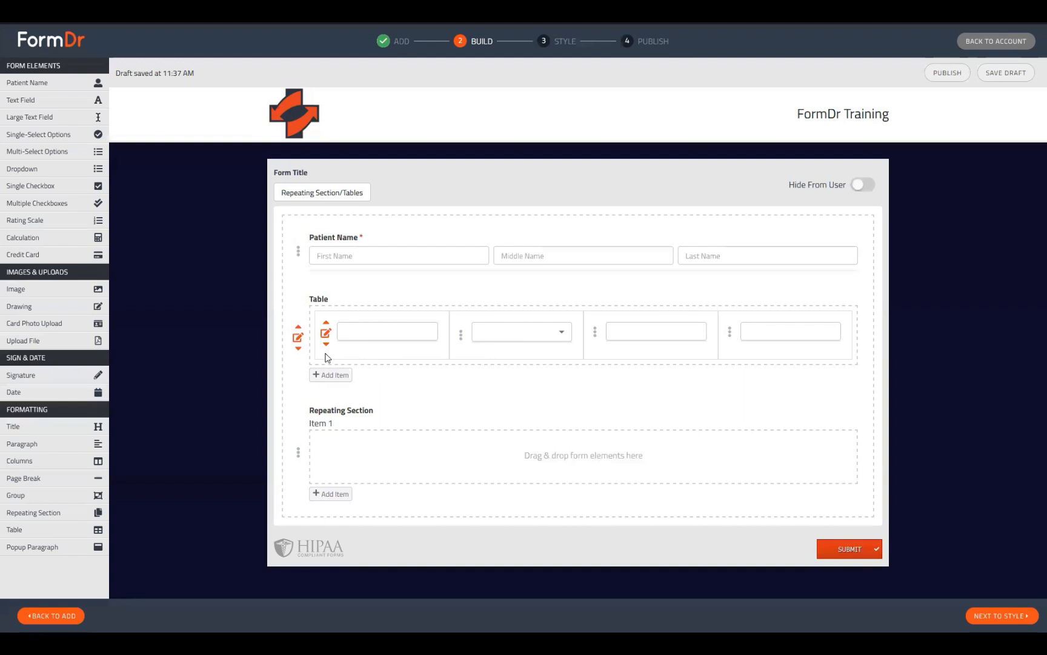
{"action": "left_click", "coordinate": [326, 334]}
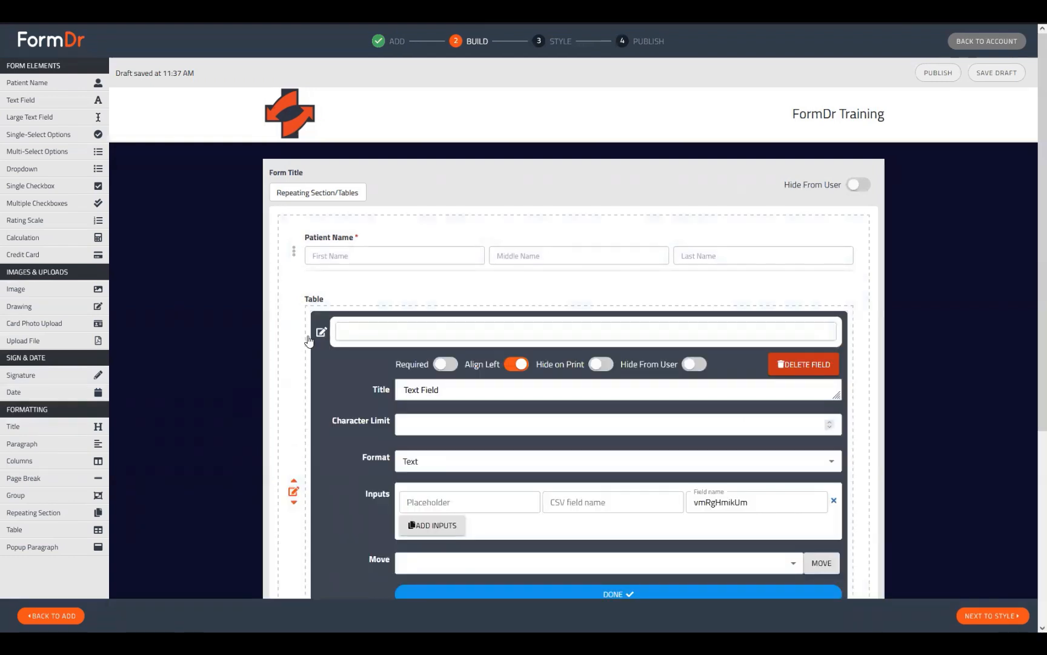
{"action": "left_click_drag", "start_coordinate": [439, 390], "coordinate": [289, 397]}
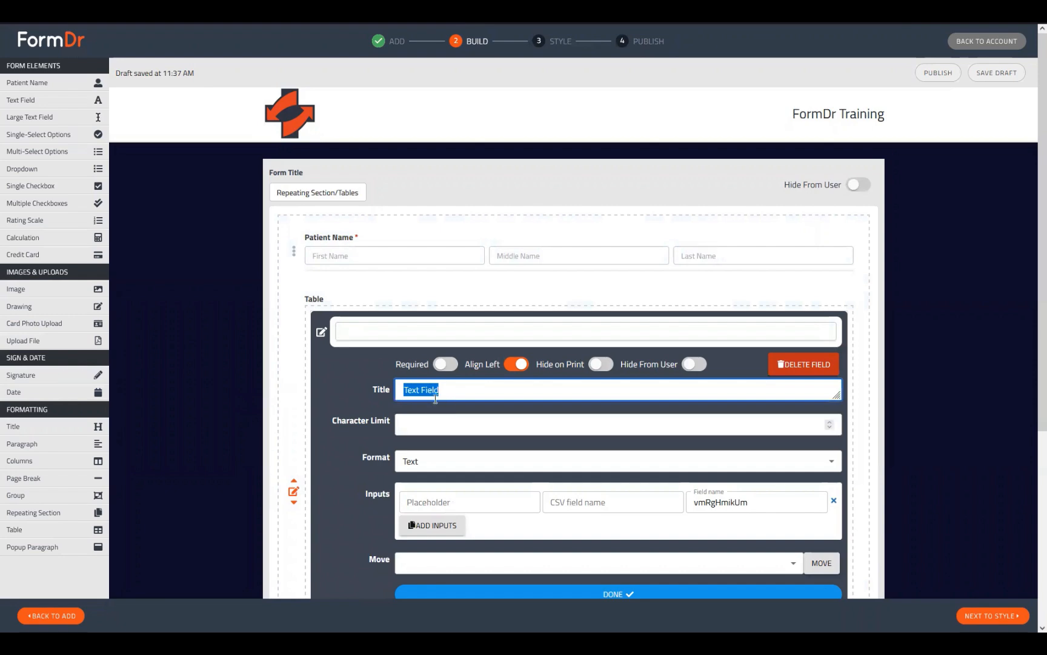
{"action": "type", "text": "M"}
{"action": "type", "text": "edication Name"}
{"action": "scroll", "coordinate": [431, 394], "scroll_direction": "down", "scroll_amount": 1}
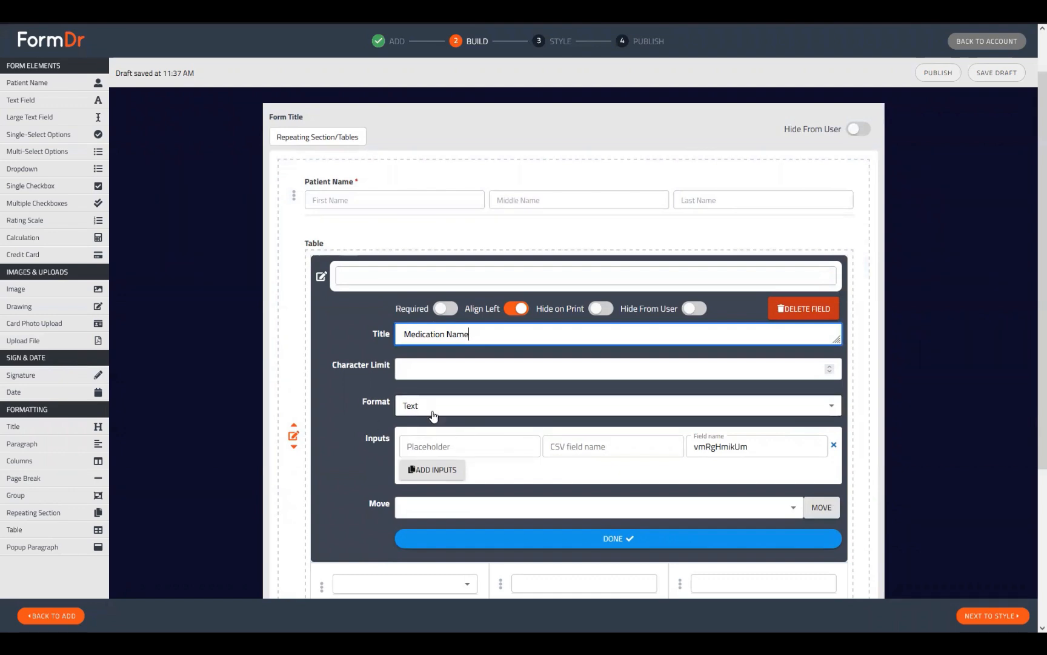
{"action": "scroll", "coordinate": [559, 490], "scroll_direction": "down", "scroll_amount": 2}
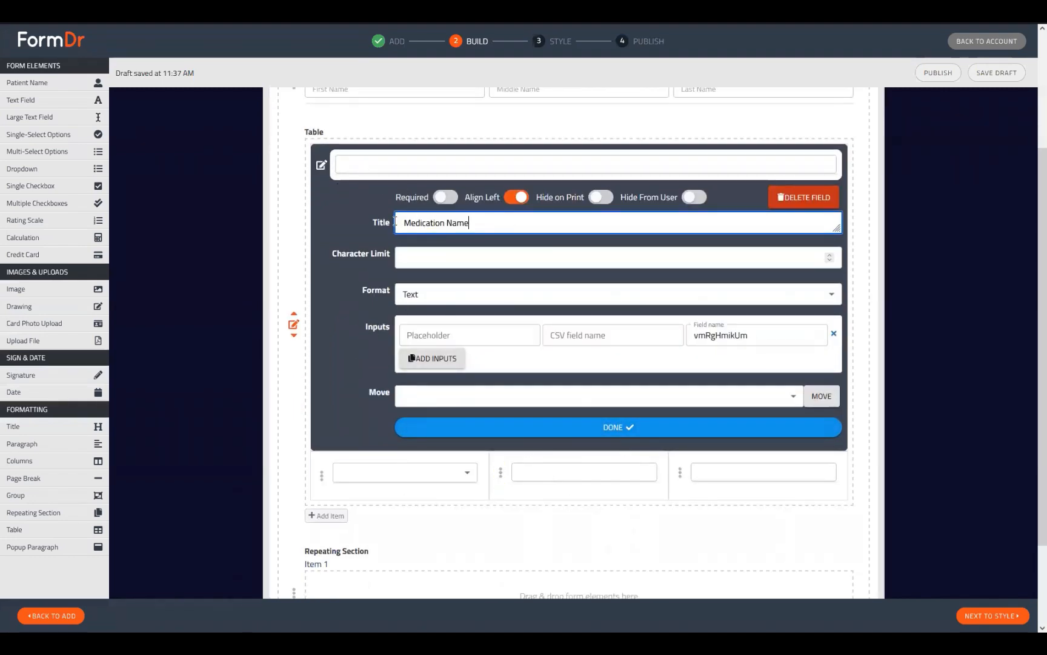
{"action": "left_click", "coordinate": [321, 165]}
Step: Title the table's dropdown "Times a day" and add two more options to it
{"action": "left_click", "coordinate": [460, 332]}
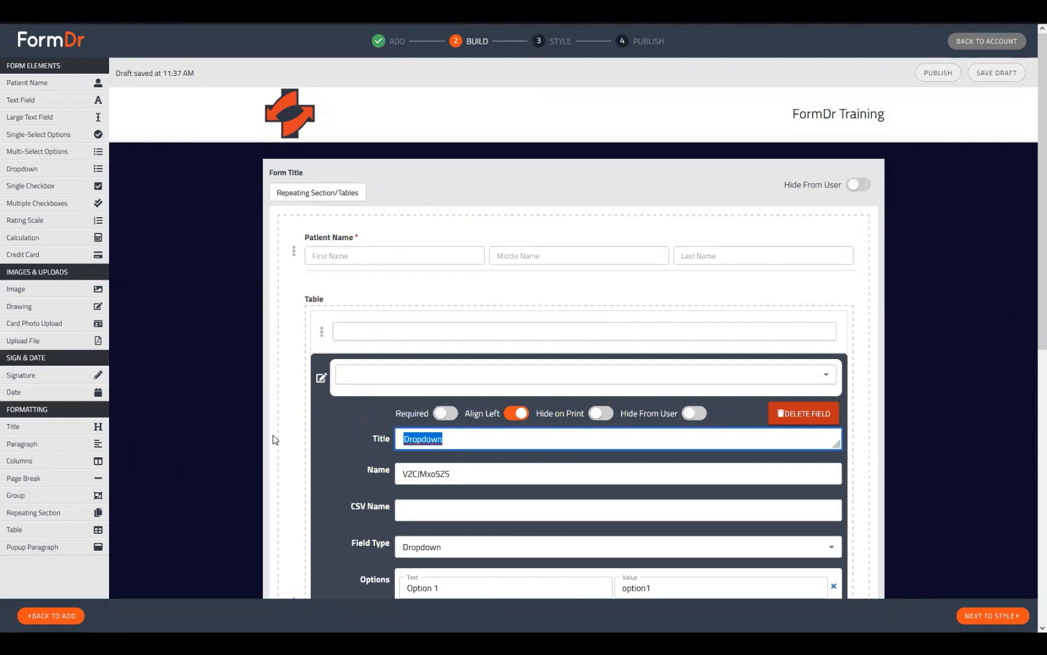
{"action": "type", "text": "Times a day"}
{"action": "scroll", "coordinate": [351, 404], "scroll_direction": "down", "scroll_amount": 3}
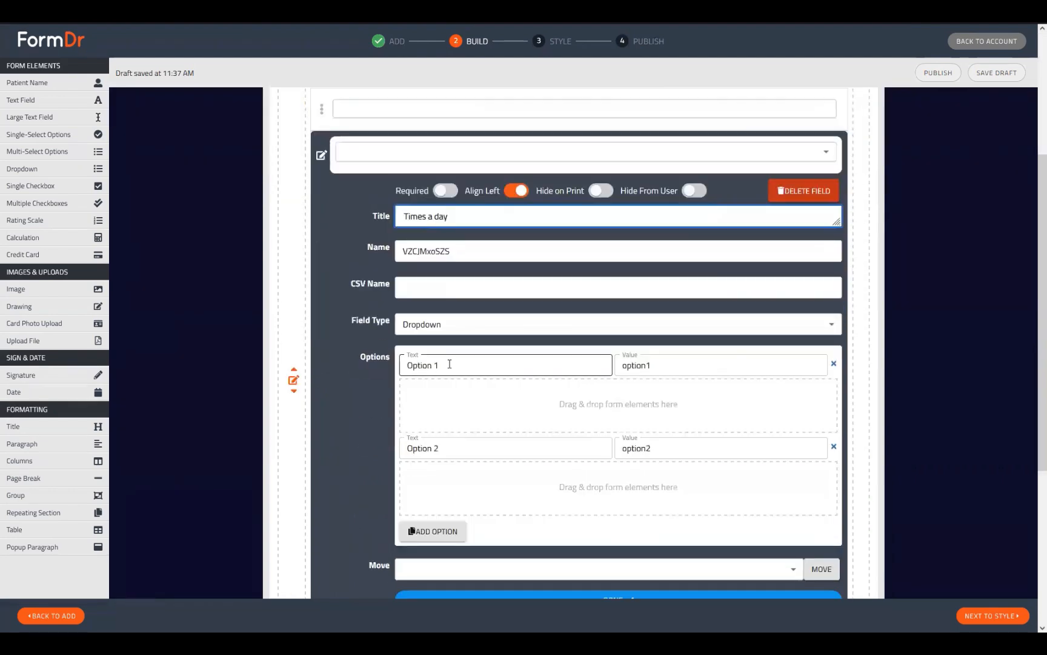
{"action": "left_click", "coordinate": [425, 532]}
{"action": "scroll", "coordinate": [453, 539], "scroll_direction": "down", "scroll_amount": 3}
{"action": "left_click", "coordinate": [438, 449]}
{"action": "scroll", "coordinate": [498, 427], "scroll_direction": "up", "scroll_amount": 2}
{"action": "scroll", "coordinate": [500, 425], "scroll_direction": "up", "scroll_amount": 3}
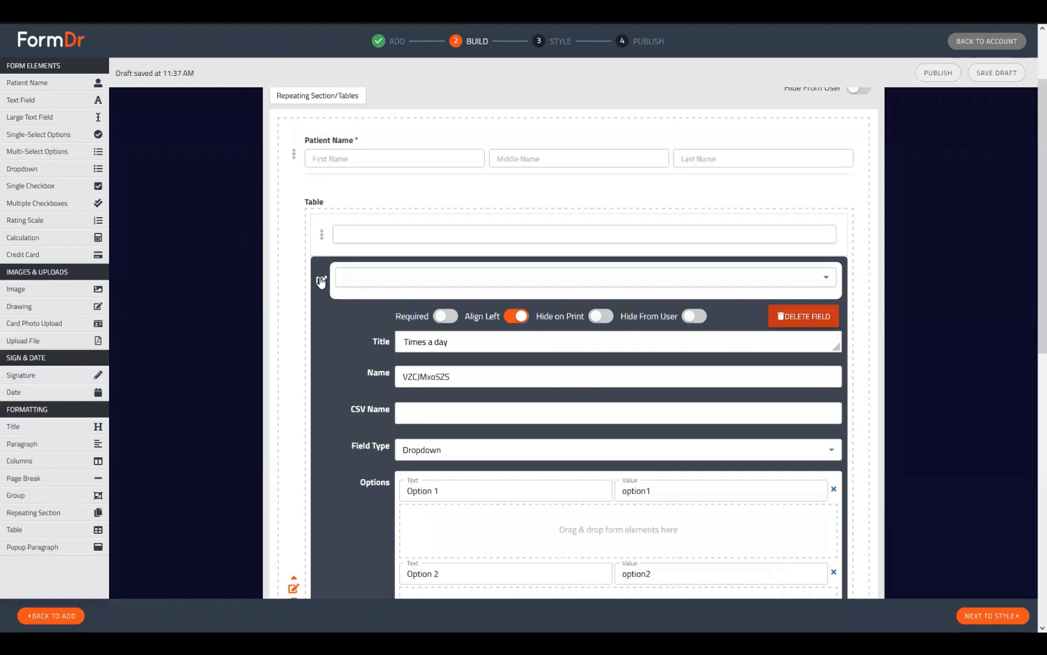
{"action": "left_click", "coordinate": [321, 282]}
Step: Title the table's third field Dosage and give its input the placeholder mg
{"action": "left_click", "coordinate": [597, 337]}
{"action": "triple_click", "coordinate": [546, 434]}
{"action": "type", "text": "Dosc"}
{"action": "key", "text": "BackSpace"}
{"action": "type", "text": "age"}
{"action": "left_click", "coordinate": [472, 550]}
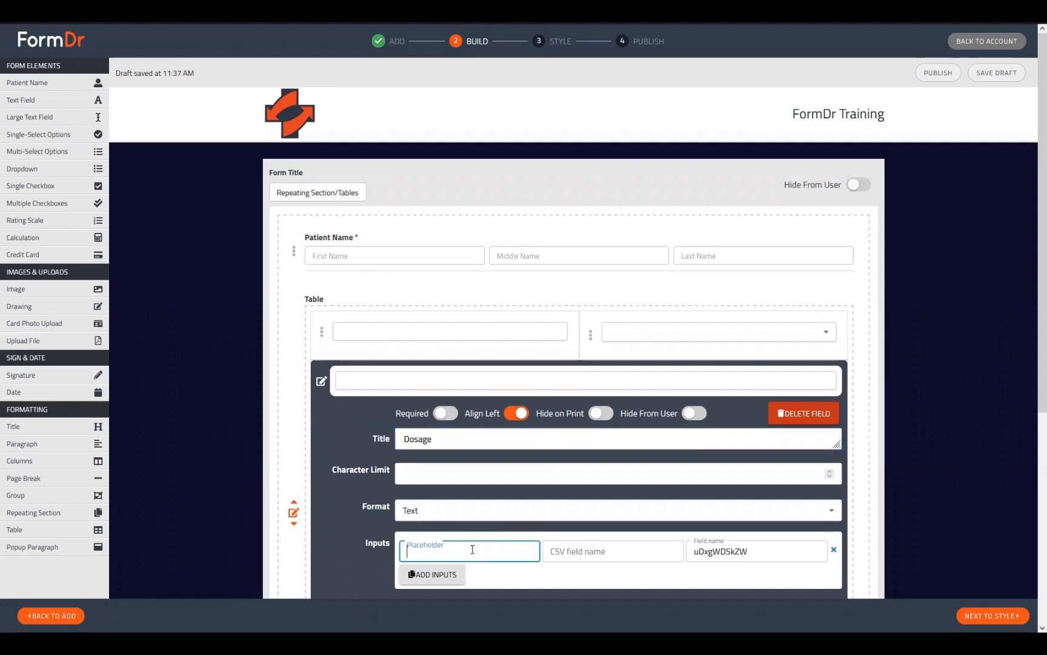
{"action": "type", "text": "mg"}
{"action": "left_click", "coordinate": [324, 387]}
Step: Delete the extra fourth text field from the table
{"action": "left_click", "coordinate": [727, 333]}
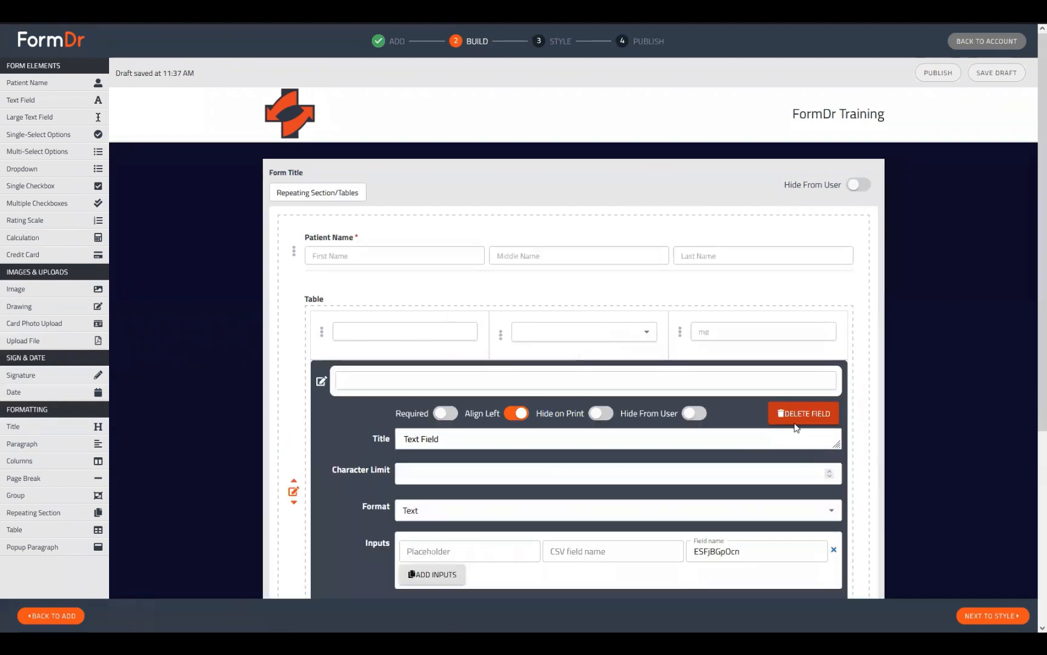
{"action": "left_click", "coordinate": [798, 414]}
{"action": "left_click", "coordinate": [580, 343]}
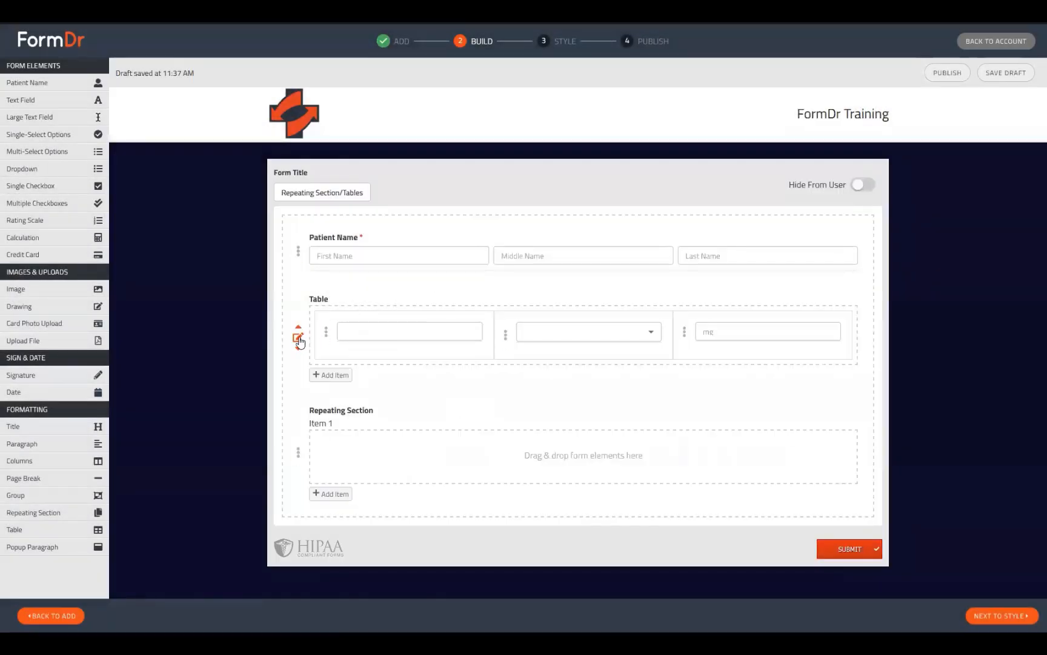
Step: Title the table "Medication Sheet" and set its item label to Medication
{"action": "left_click", "coordinate": [300, 340]}
{"action": "left_click", "coordinate": [297, 338]}
{"action": "left_click", "coordinate": [297, 338]}
{"action": "scroll", "coordinate": [308, 343], "scroll_direction": "down", "scroll_amount": 2}
{"action": "left_click", "coordinate": [455, 316]}
{"action": "type", "text": "Me"}
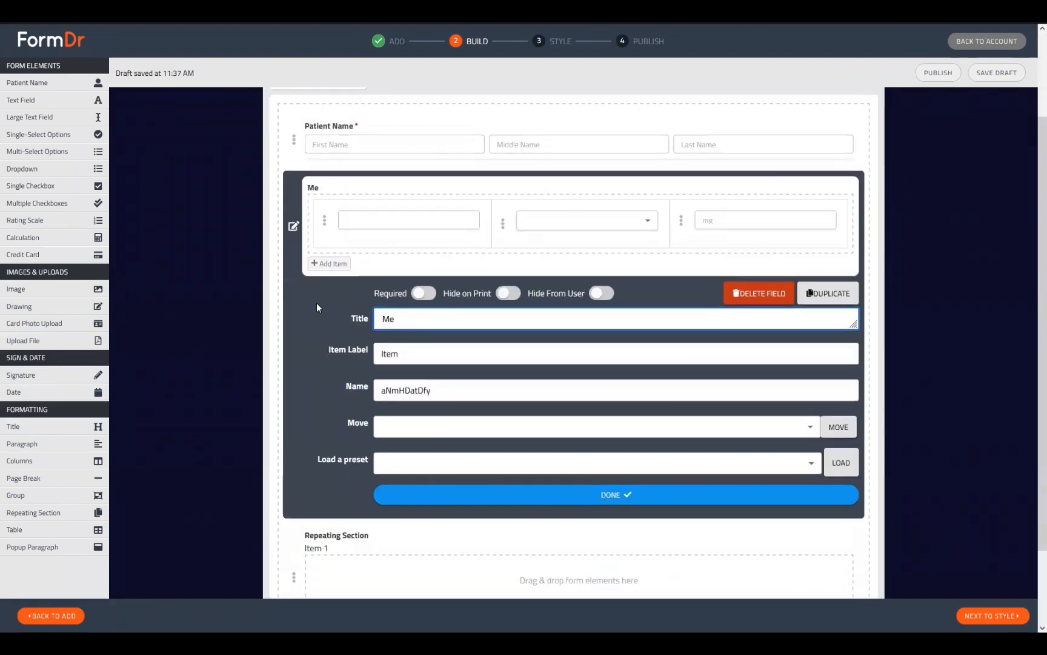
{"action": "type", "text": "dication Sheet"}
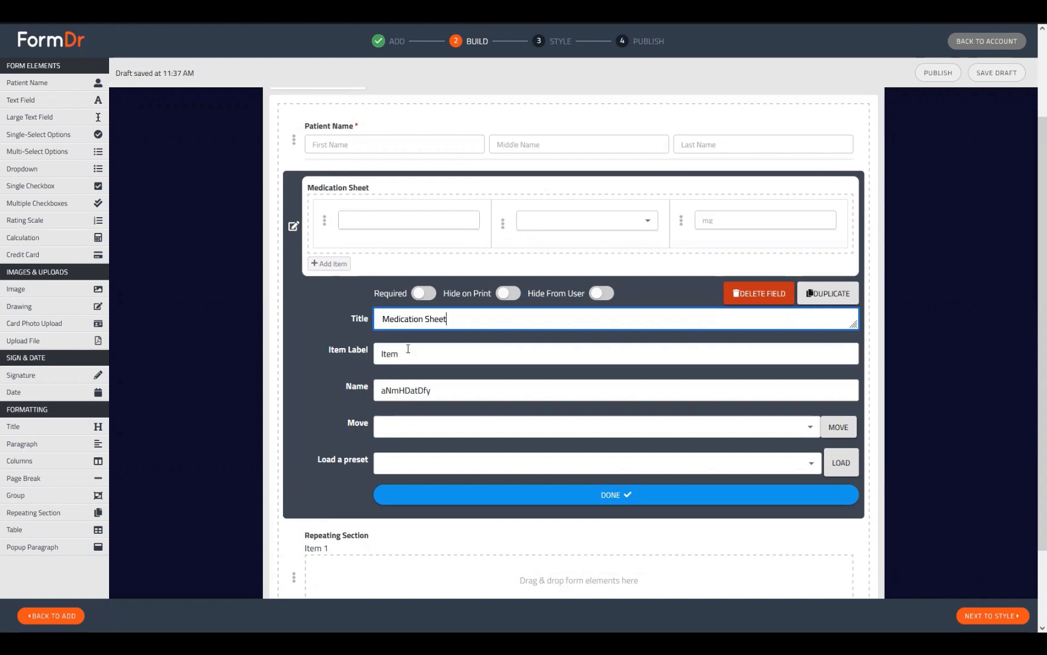
{"action": "key", "text": "Tab"}
{"action": "type", "text": "Medc"}
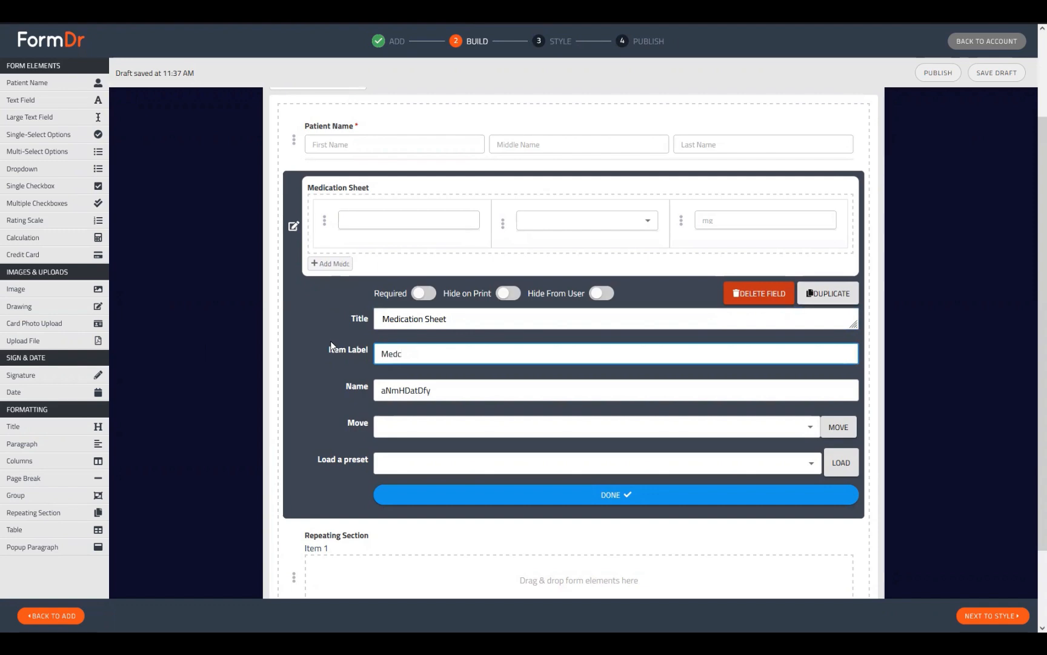
{"action": "key", "text": "BackSpace"}
{"action": "type", "text": "ication"}
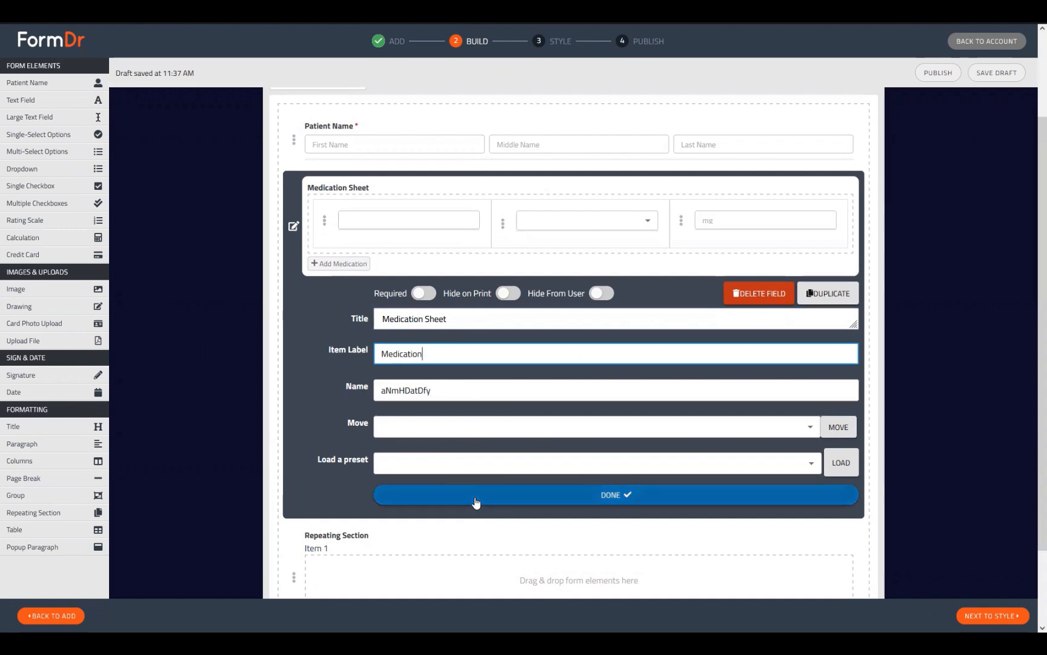
{"action": "left_click", "coordinate": [294, 228]}
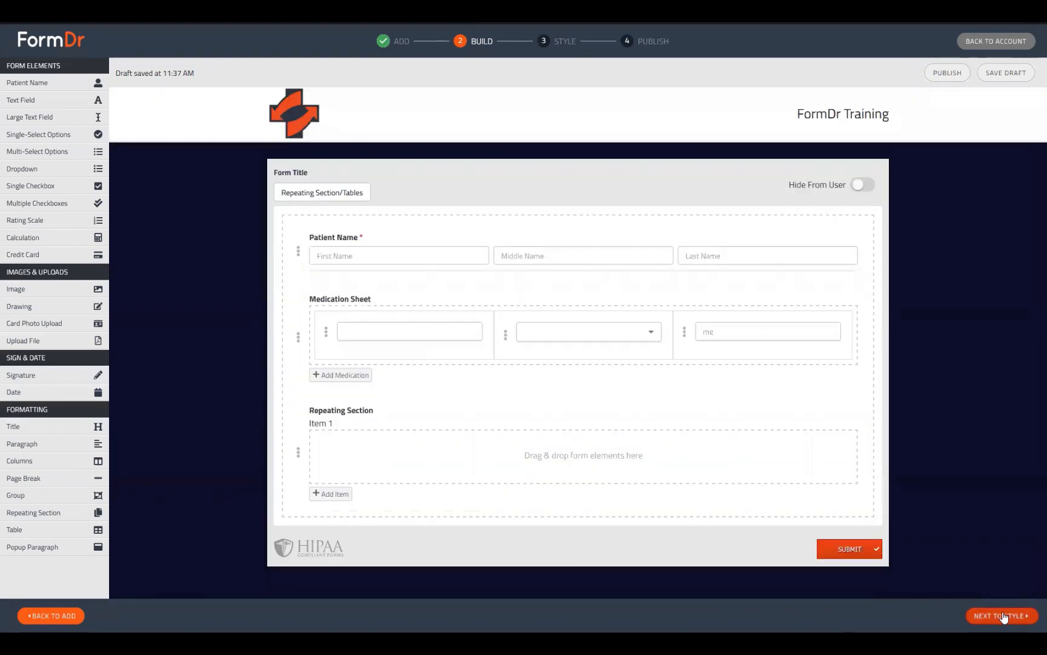
Step: In the Style stage, fill the first medication row with Test, Option 3 and dosage 25, and add two more medication rows
{"action": "left_click", "coordinate": [1003, 617]}
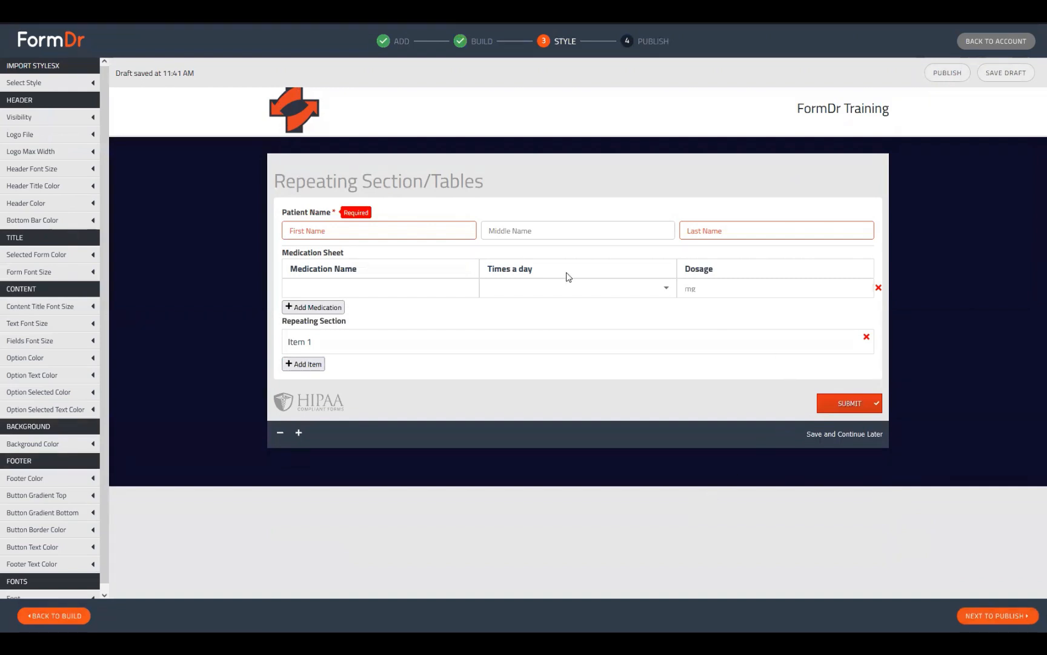
{"action": "double_click", "coordinate": [332, 211]}
{"action": "left_click", "coordinate": [374, 210]}
{"action": "left_click", "coordinate": [537, 288]}
{"action": "left_click", "coordinate": [517, 324]}
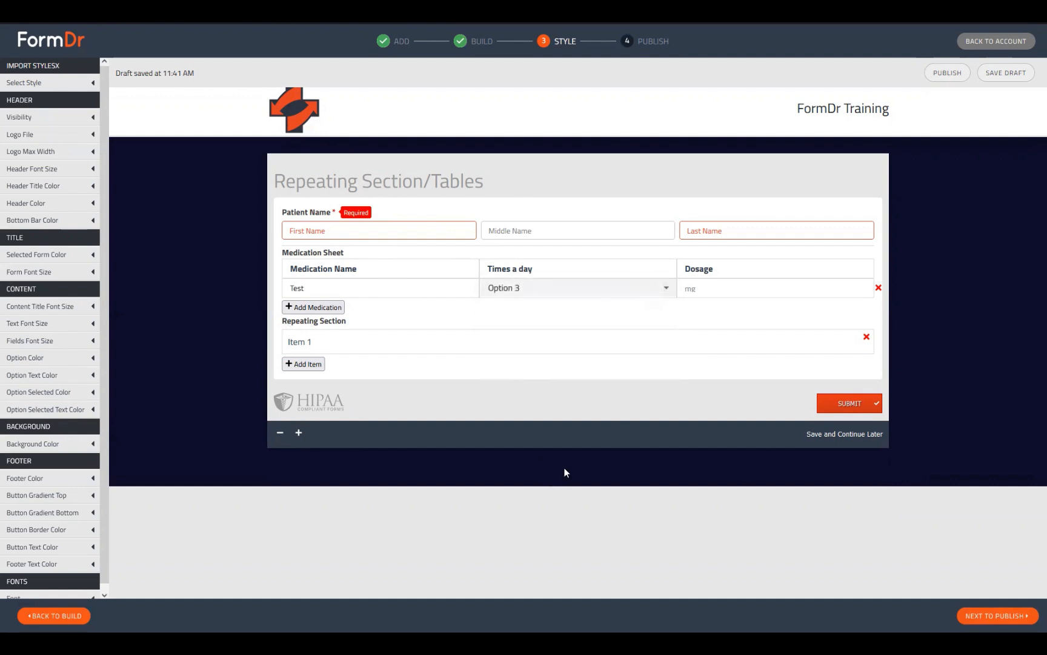
{"action": "left_click", "coordinate": [720, 292]}
{"action": "type", "text": "25"}
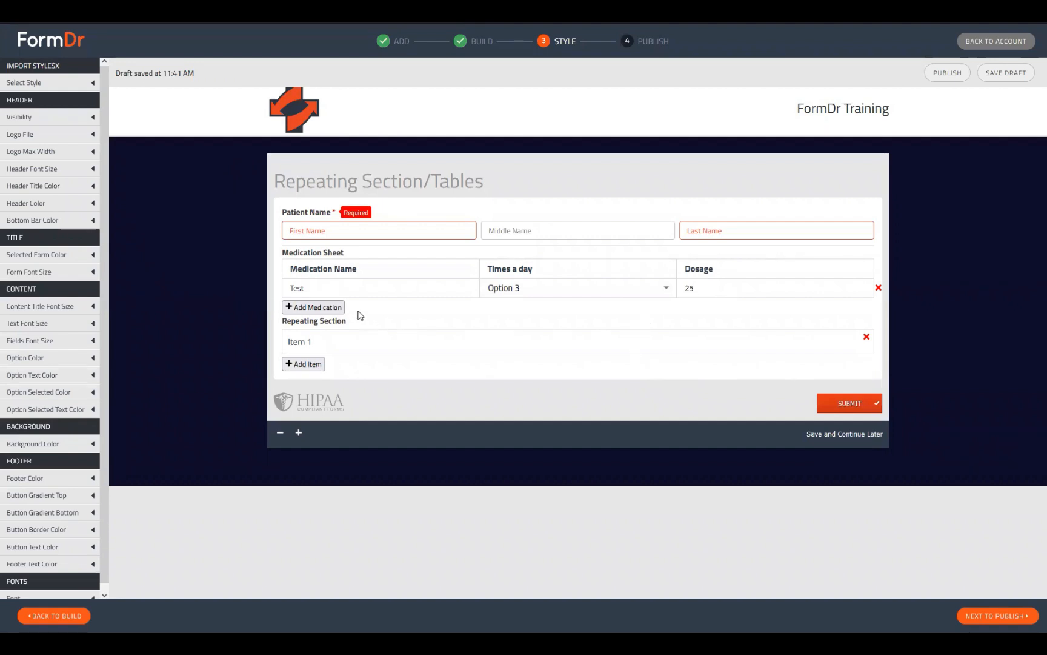
{"action": "left_click", "coordinate": [305, 308]}
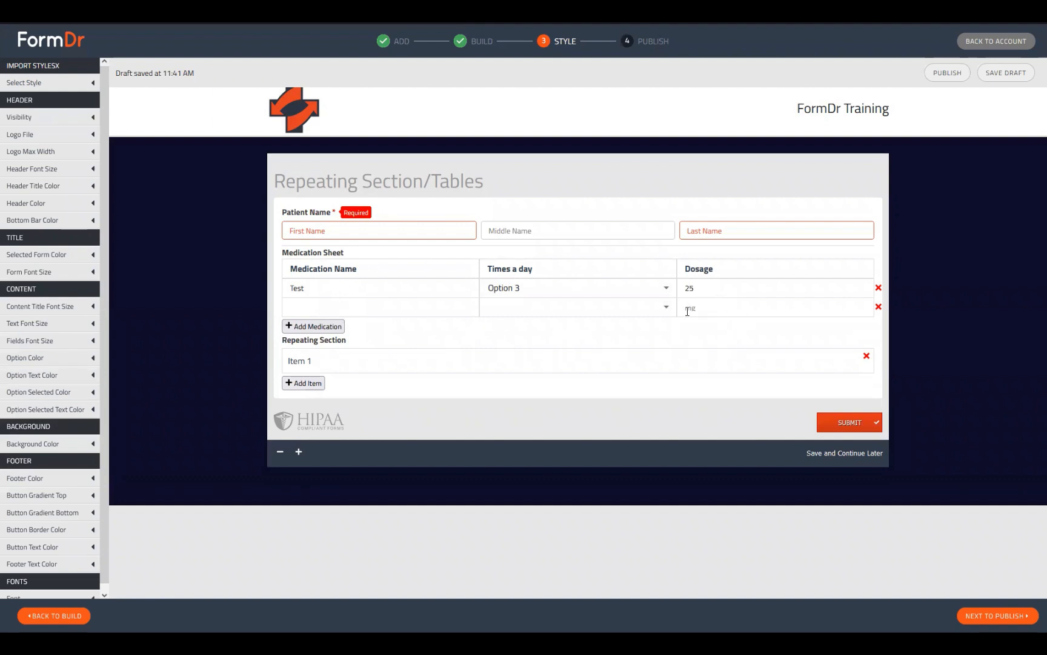
{"action": "left_click", "coordinate": [314, 326]}
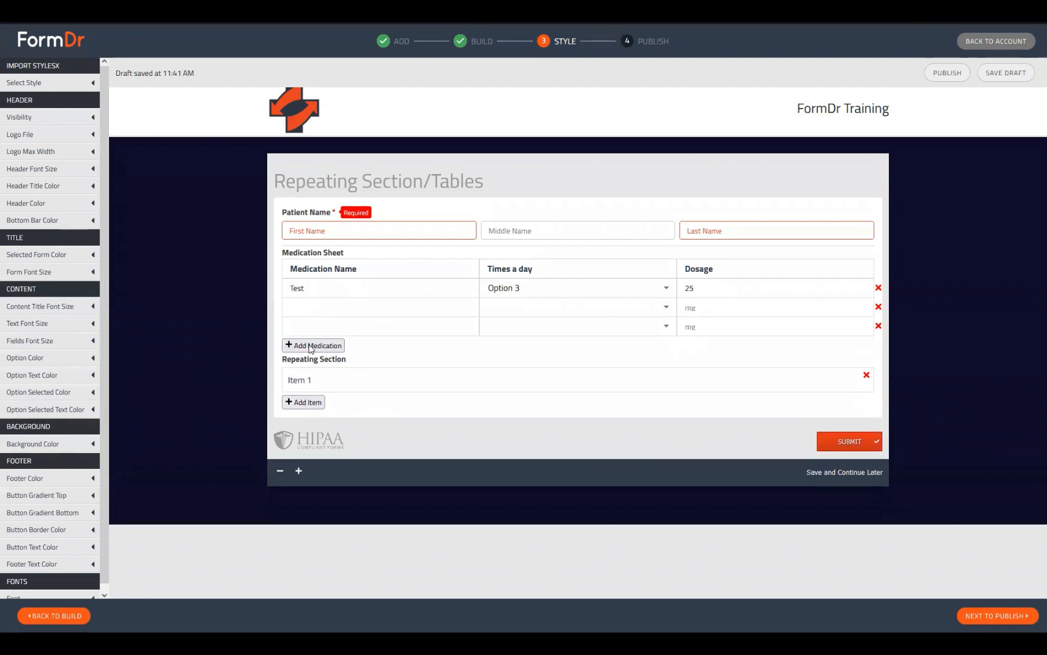
Step: Add one more medication row to the table in the preview and return to the Build stage
{"action": "left_click", "coordinate": [307, 347]}
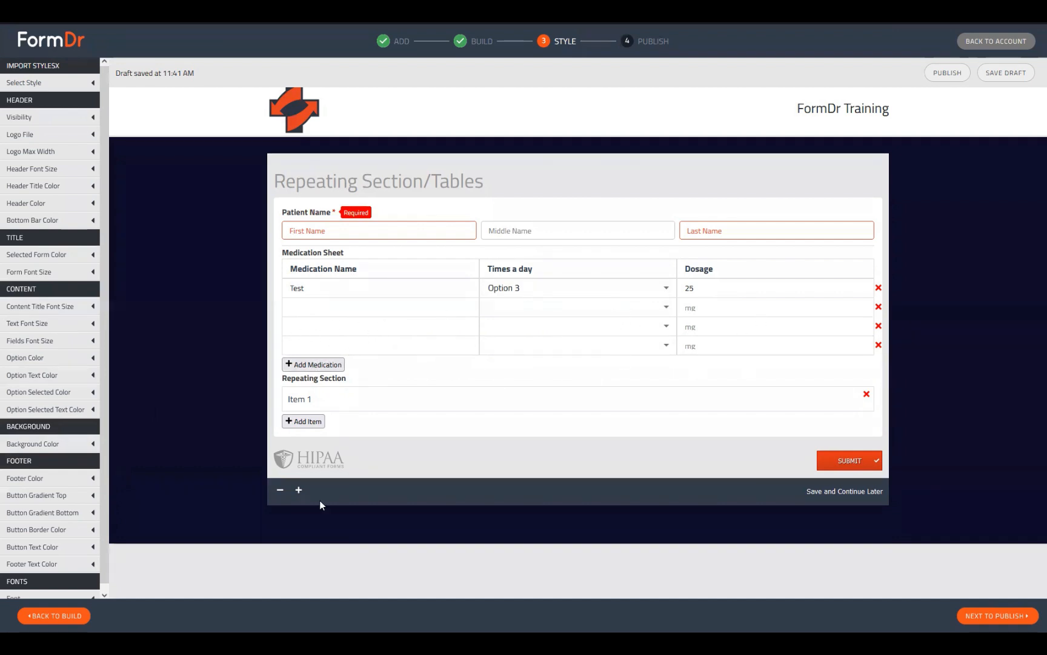
{"action": "left_click", "coordinate": [59, 615]}
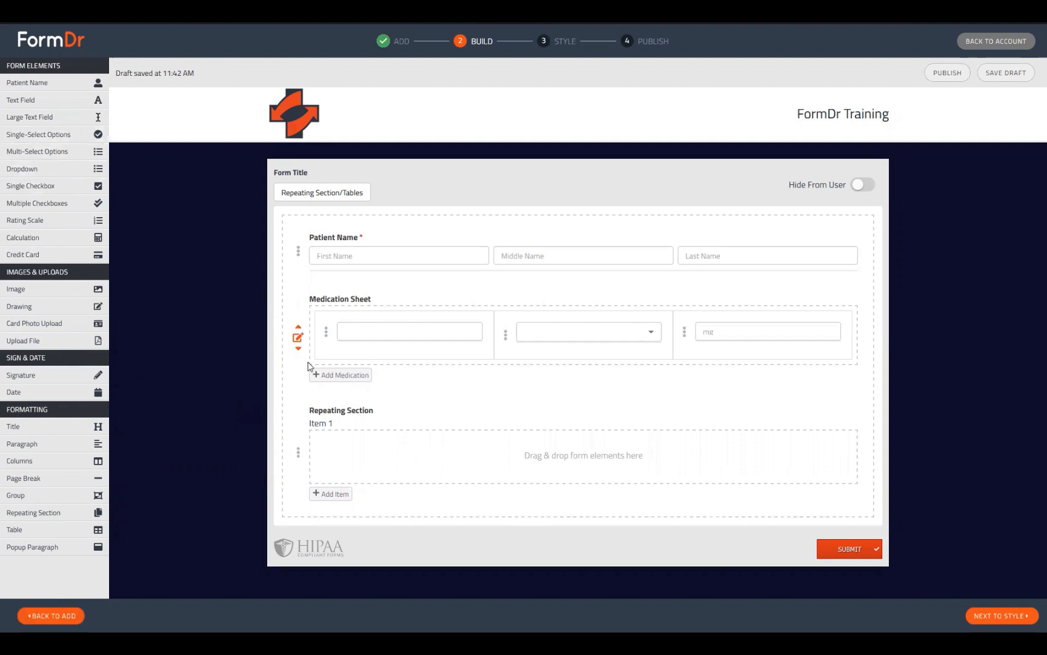
Step: Add a text field, a dropdown and a second text field to the repeating section
{"action": "left_click_drag", "start_coordinate": [28, 100], "coordinate": [418, 458]}
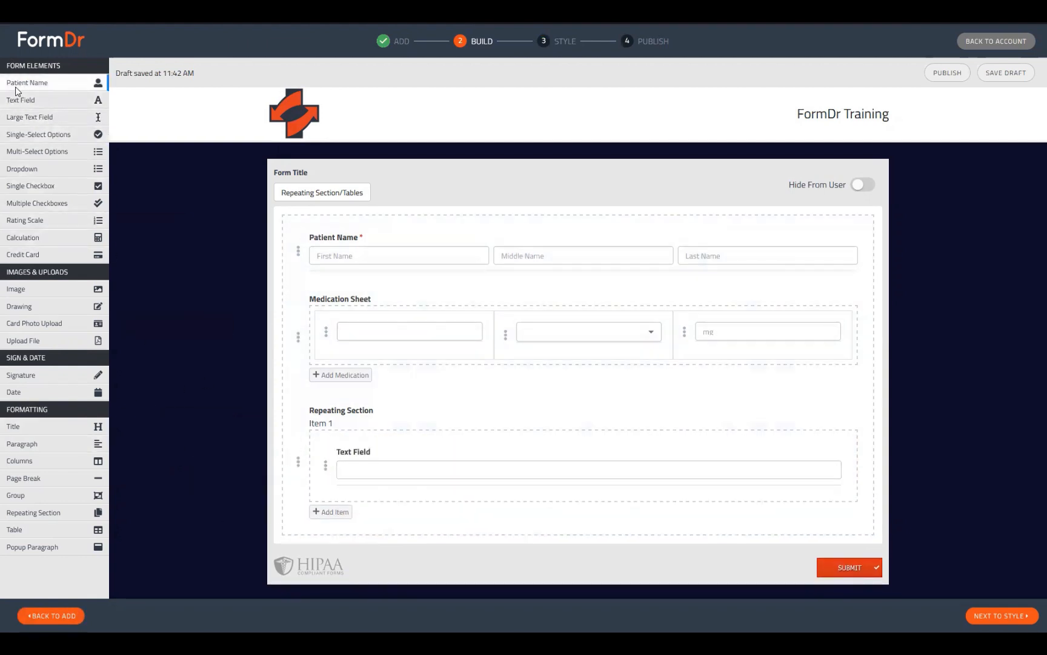
{"action": "left_click_drag", "start_coordinate": [42, 209], "coordinate": [394, 518]}
{"action": "left_click_drag", "start_coordinate": [28, 100], "coordinate": [419, 545]}
{"action": "scroll", "coordinate": [635, 236], "scroll_direction": "down", "scroll_amount": 2}
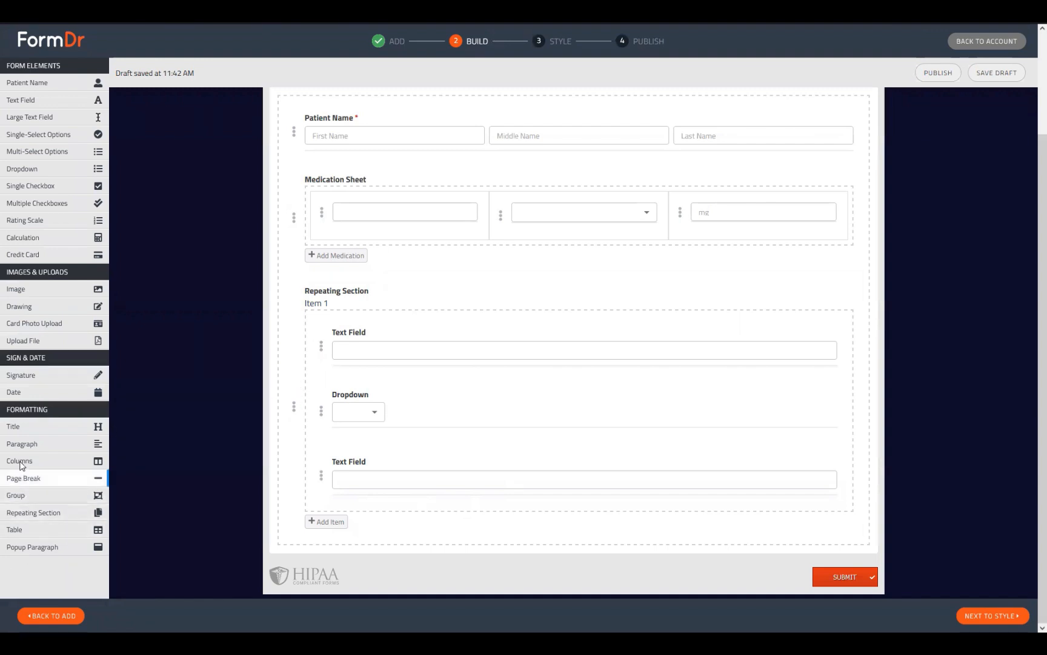
Step: Insert a Columns element in the repeating section and move the text field, dropdown and second text field into it side by side
{"action": "left_click_drag", "start_coordinate": [20, 465], "coordinate": [389, 332]}
{"action": "left_click_drag", "start_coordinate": [386, 414], "coordinate": [401, 363]}
{"action": "left_click_drag", "start_coordinate": [401, 423], "coordinate": [721, 394]}
{"action": "left_click_drag", "start_coordinate": [406, 447], "coordinate": [415, 520]}
Step: Title the first text field in the repeating section "Medication Name"
{"action": "left_click", "coordinate": [352, 455]}
{"action": "left_click", "coordinate": [492, 371]}
{"action": "key", "text": "ctrl+shift+Left"}
{"action": "key", "text": "ctrl+shift+Left"}
{"action": "type", "text": "Medication Name"}
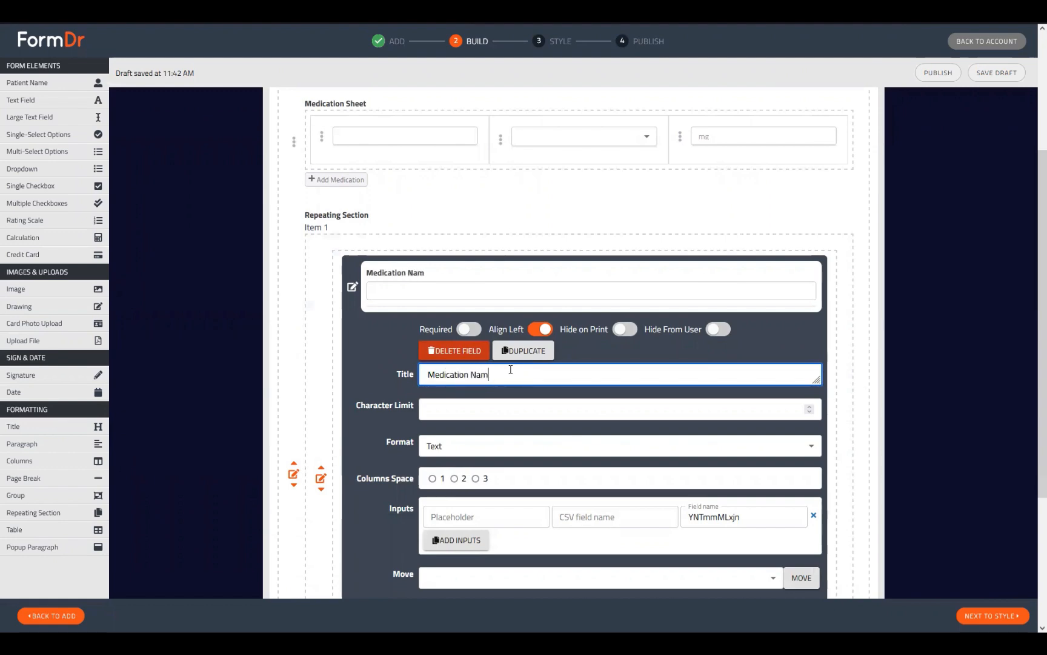
Step: Title the dropdown in the repeating section "Times a day"
{"action": "scroll", "coordinate": [427, 464], "scroll_direction": "down", "scroll_amount": 1}
{"action": "scroll", "coordinate": [428, 463], "scroll_direction": "down", "scroll_amount": 1}
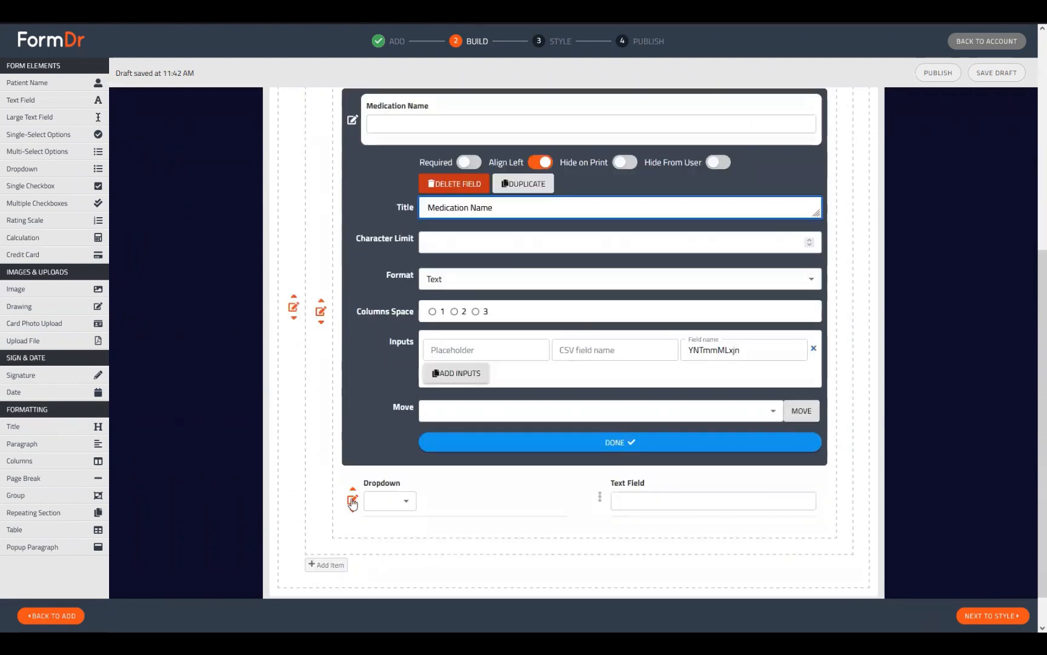
{"action": "left_click", "coordinate": [353, 498]}
{"action": "left_click", "coordinate": [491, 282]}
{"action": "key", "text": "ctrl+shift+Left"}
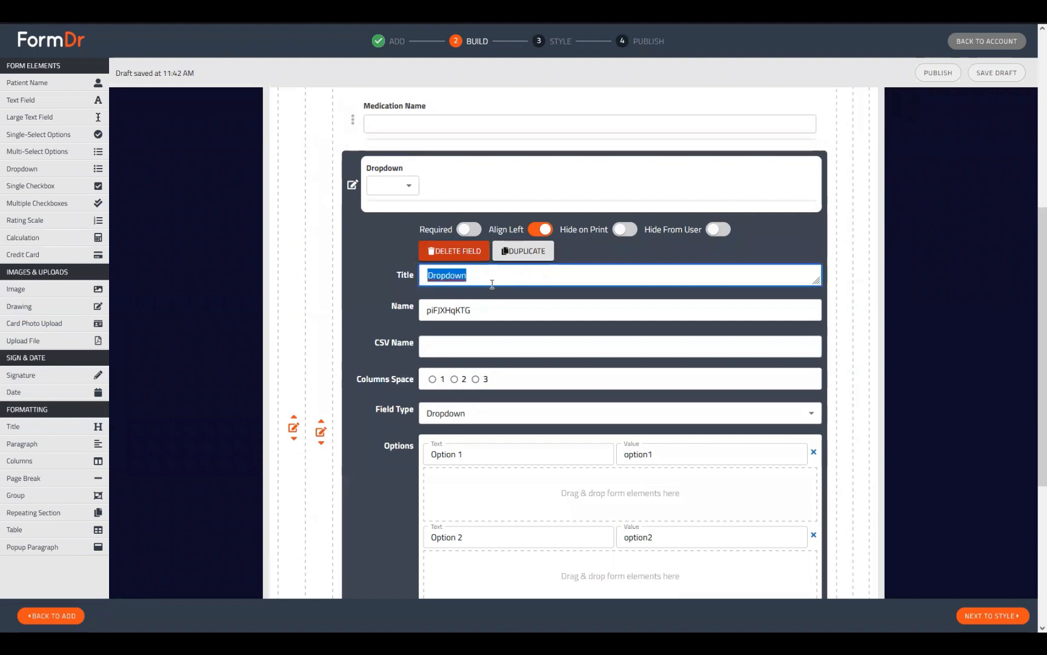
{"action": "type", "text": "Times a day"}
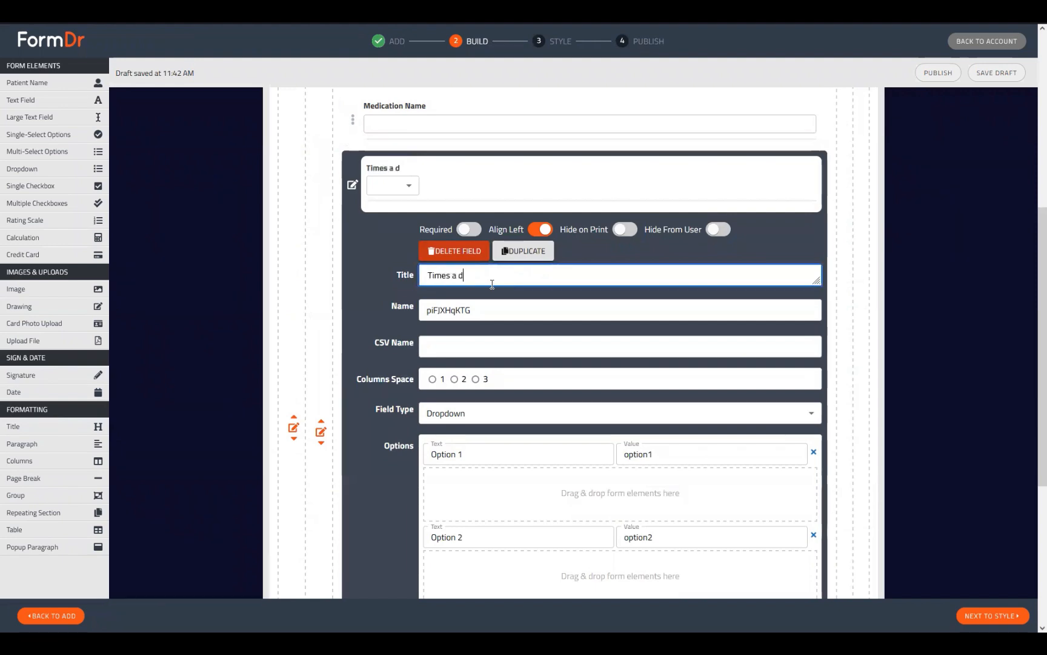
Step: Add more options to the Times a day dropdown and close its settings
{"action": "scroll", "coordinate": [448, 407], "scroll_direction": "down", "scroll_amount": 3}
{"action": "left_click", "coordinate": [441, 400]}
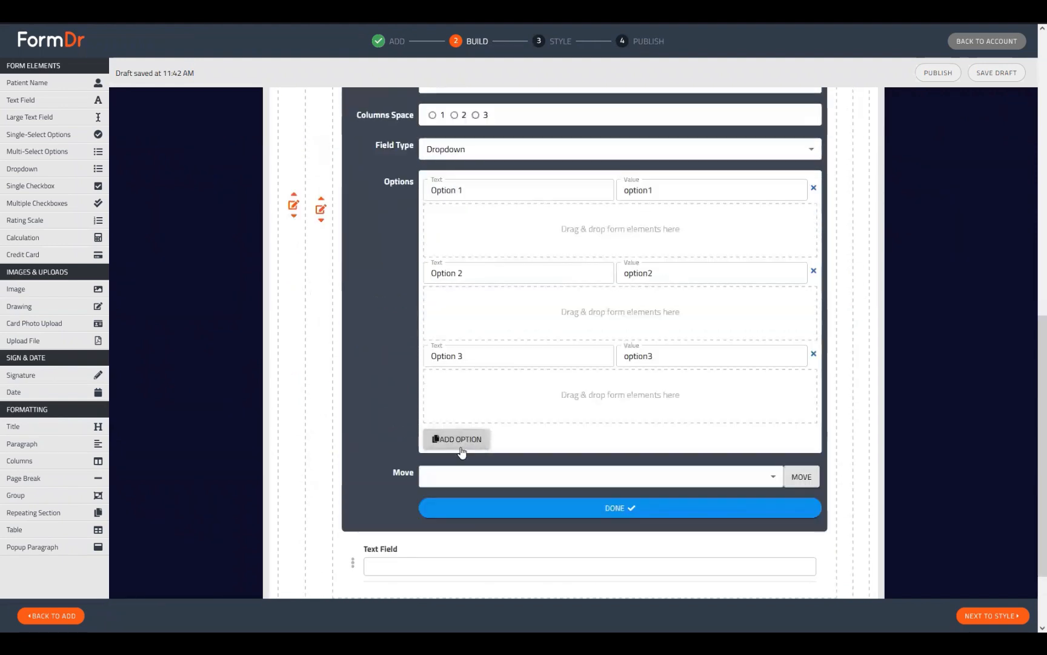
{"action": "left_click", "coordinate": [454, 438]}
{"action": "left_click", "coordinate": [430, 479]}
{"action": "scroll", "coordinate": [400, 315], "scroll_direction": "up", "scroll_amount": 4}
{"action": "scroll", "coordinate": [339, 242], "scroll_direction": "up", "scroll_amount": 3}
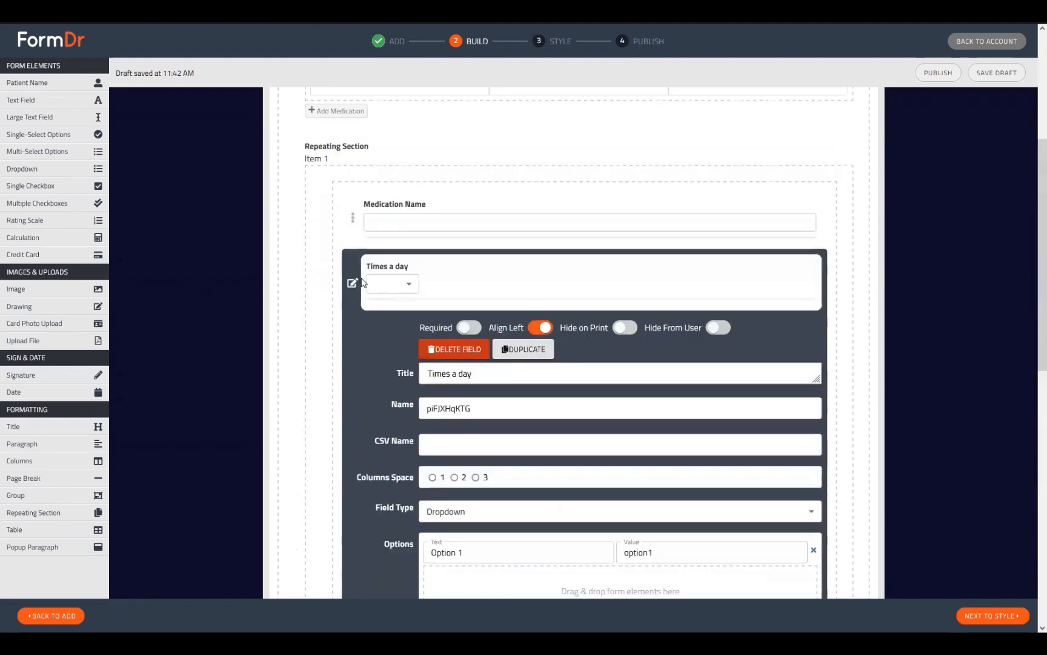
{"action": "left_click", "coordinate": [349, 290]}
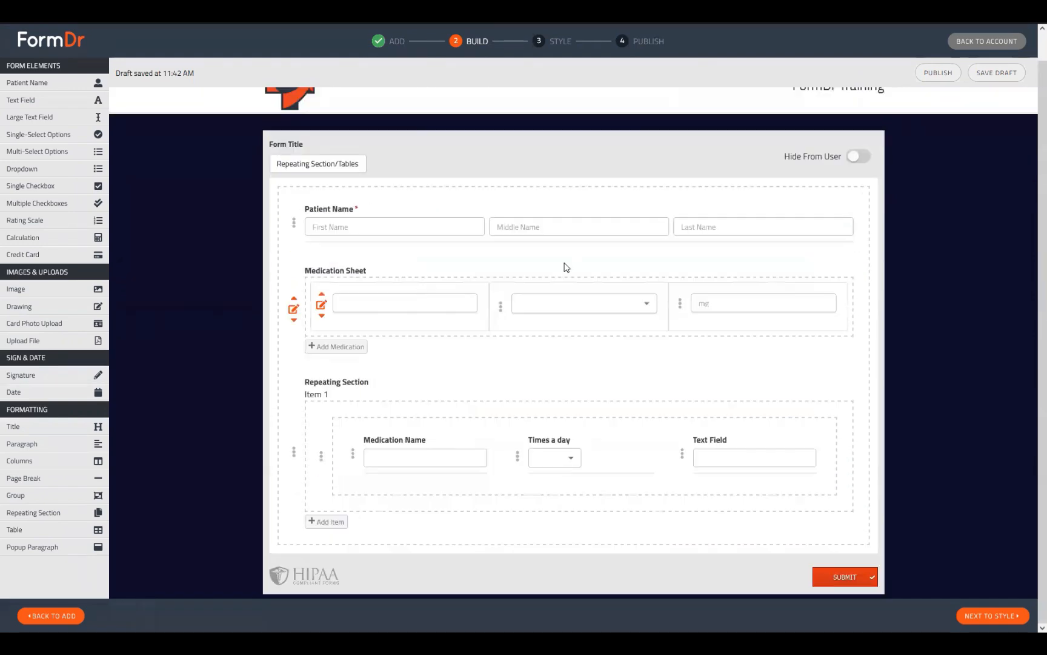
Step: Title the remaining text field in the repeating section "Dosage" and give its input the placeholder mg
{"action": "left_click", "coordinate": [680, 454]}
{"action": "scroll", "coordinate": [542, 521], "scroll_direction": "down", "scroll_amount": 3}
{"action": "triple_click", "coordinate": [476, 442]}
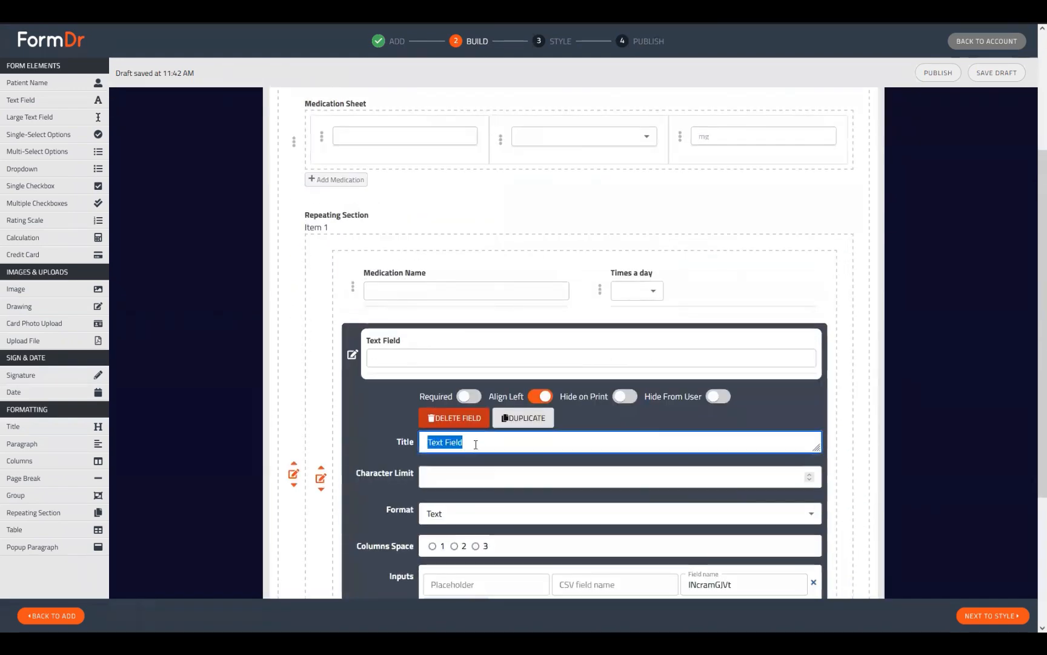
{"action": "type", "text": "Dosage"}
{"action": "left_click", "coordinate": [472, 581]}
{"action": "type", "text": "mg"}
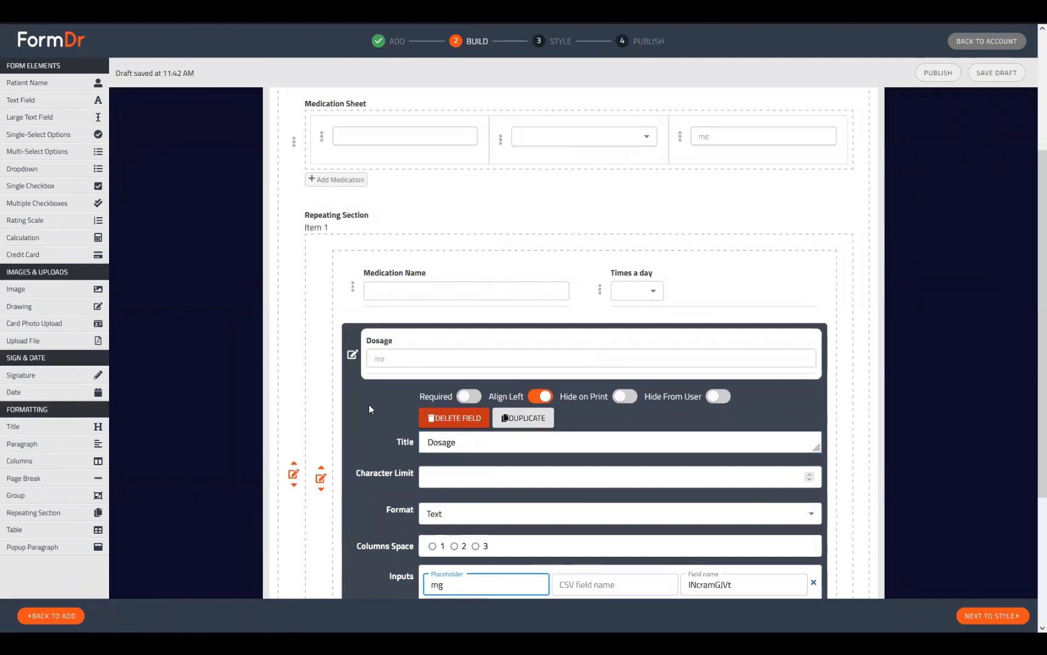
{"action": "left_click", "coordinate": [352, 355]}
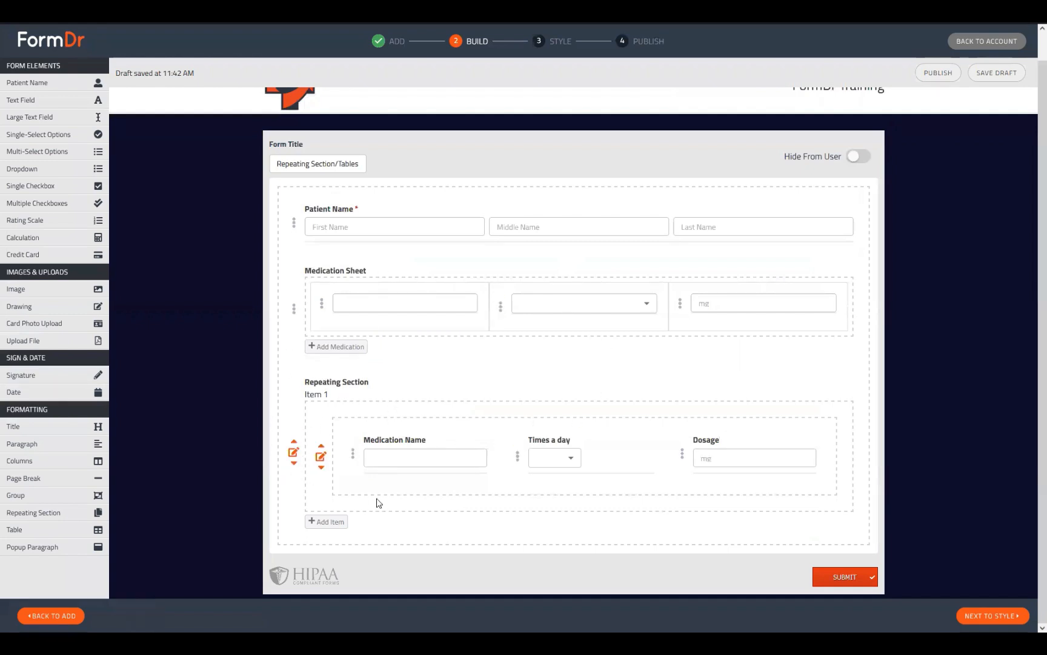
Step: Title the repeating section "Medication Sheet" and set its item label to Medication
{"action": "left_click", "coordinate": [294, 452]}
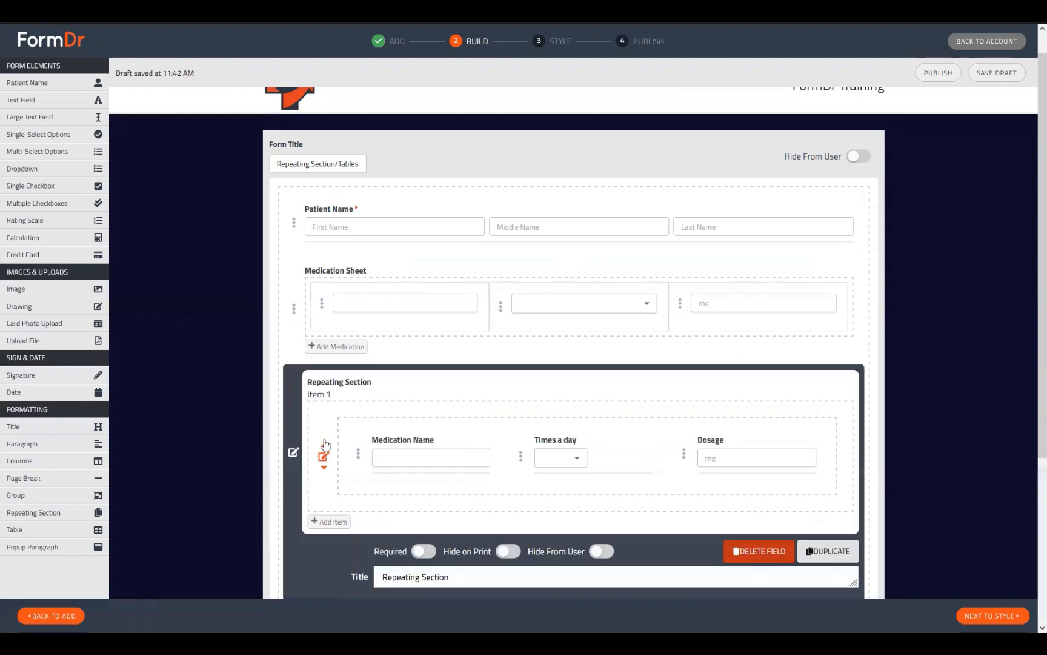
{"action": "scroll", "coordinate": [381, 374], "scroll_direction": "down", "scroll_amount": 2}
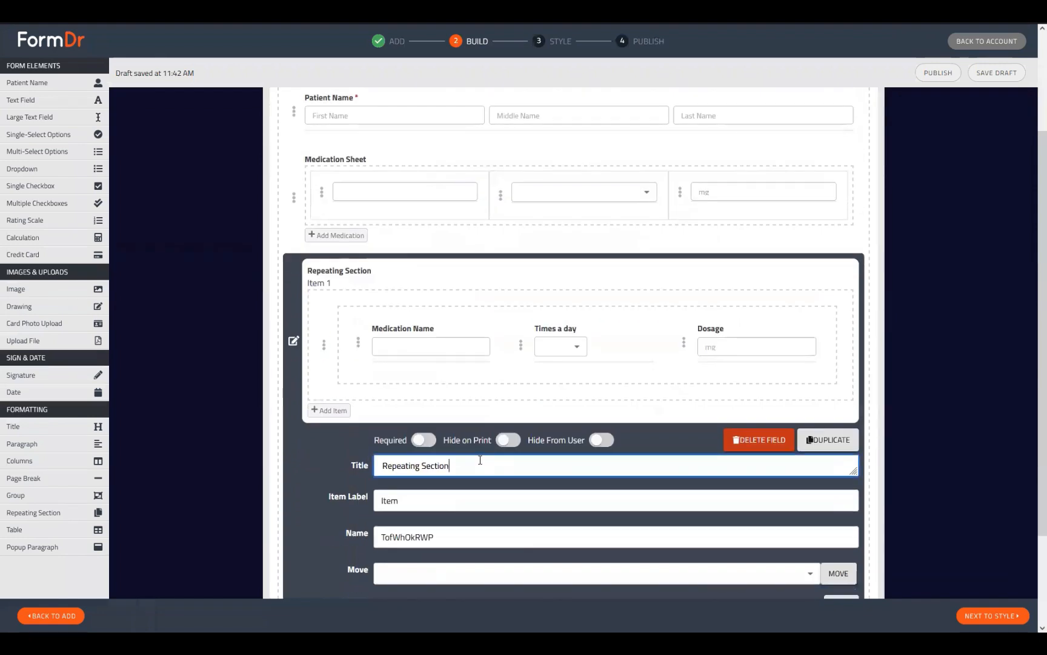
{"action": "triple_click", "coordinate": [480, 460]}
{"action": "type", "text": "Me"}
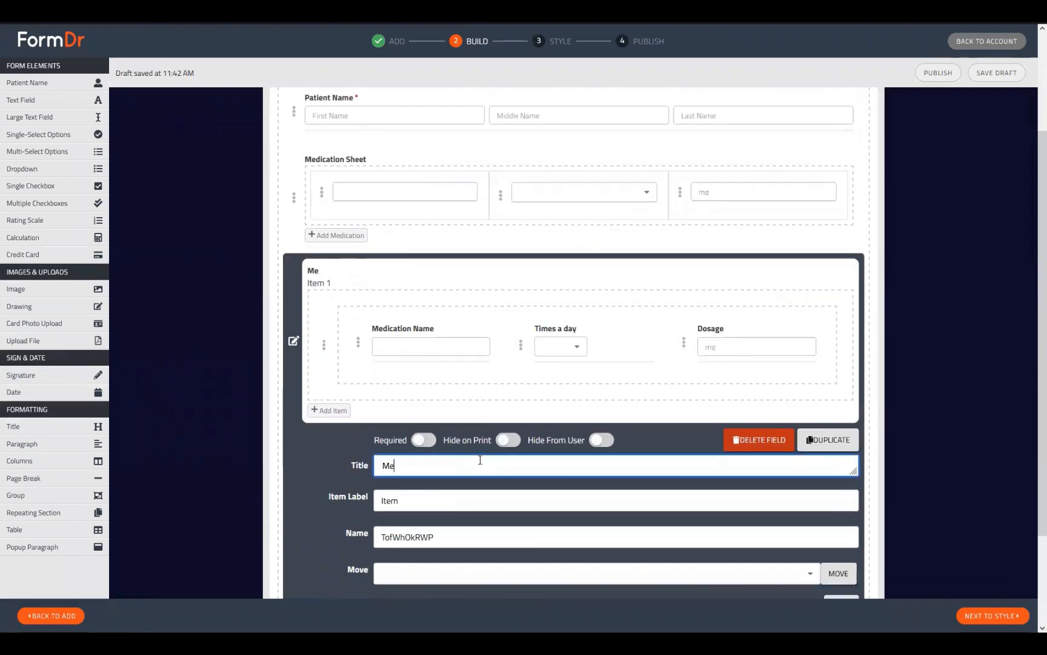
{"action": "type", "text": "dication Sheet"}
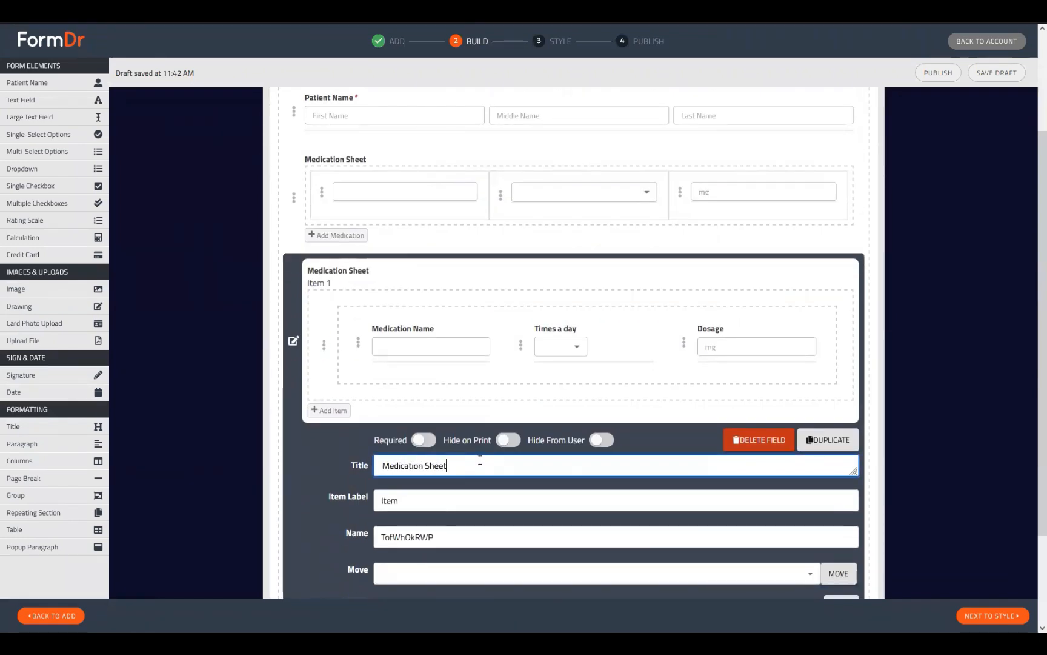
{"action": "double_click", "coordinate": [398, 503]}
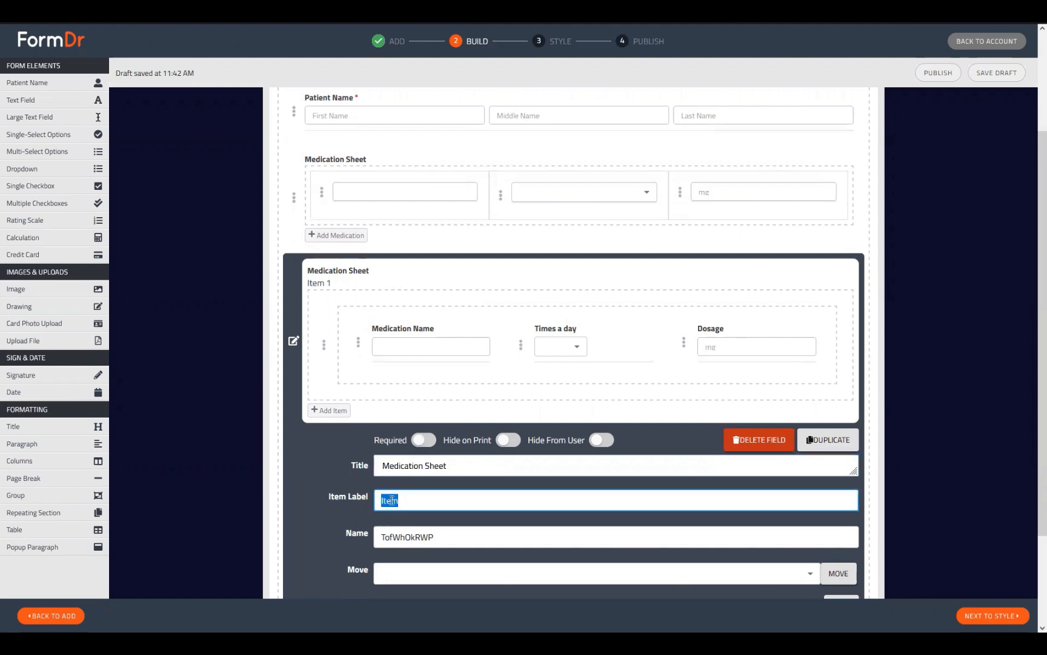
{"action": "type", "text": "Medication"}
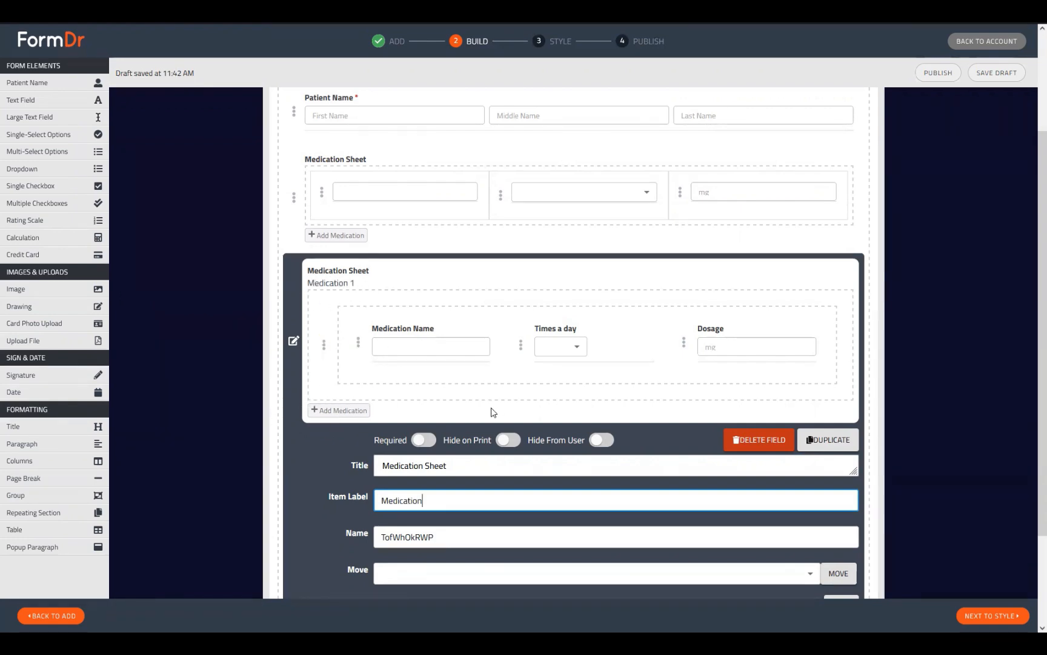
{"action": "scroll", "coordinate": [467, 521], "scroll_direction": "down", "scroll_amount": 2}
{"action": "scroll", "coordinate": [466, 521], "scroll_direction": "down", "scroll_amount": 2}
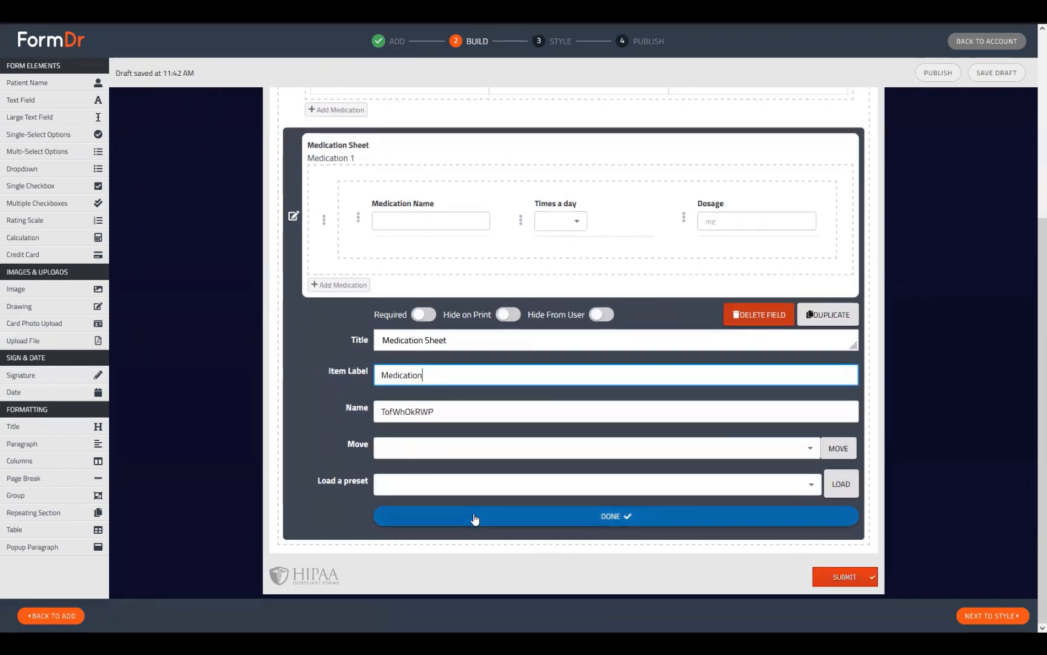
{"action": "left_click", "coordinate": [472, 515]}
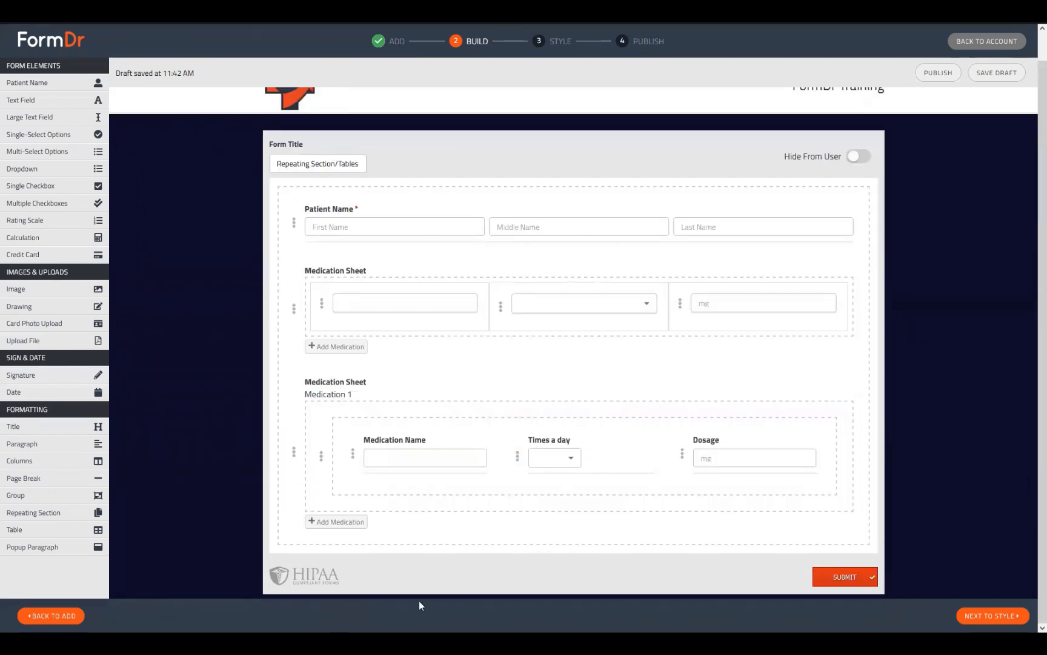
Step: In the Style stage, add one medication entry to the repeating section and three more rows to the medication table
{"action": "left_click", "coordinate": [970, 616]}
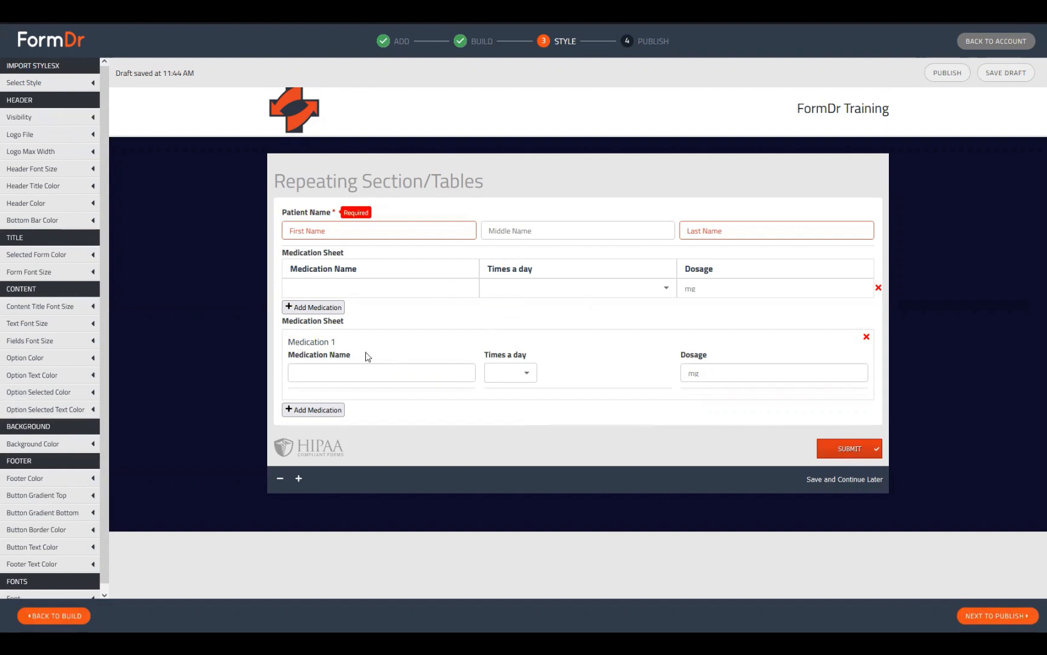
{"action": "left_click", "coordinate": [326, 410]}
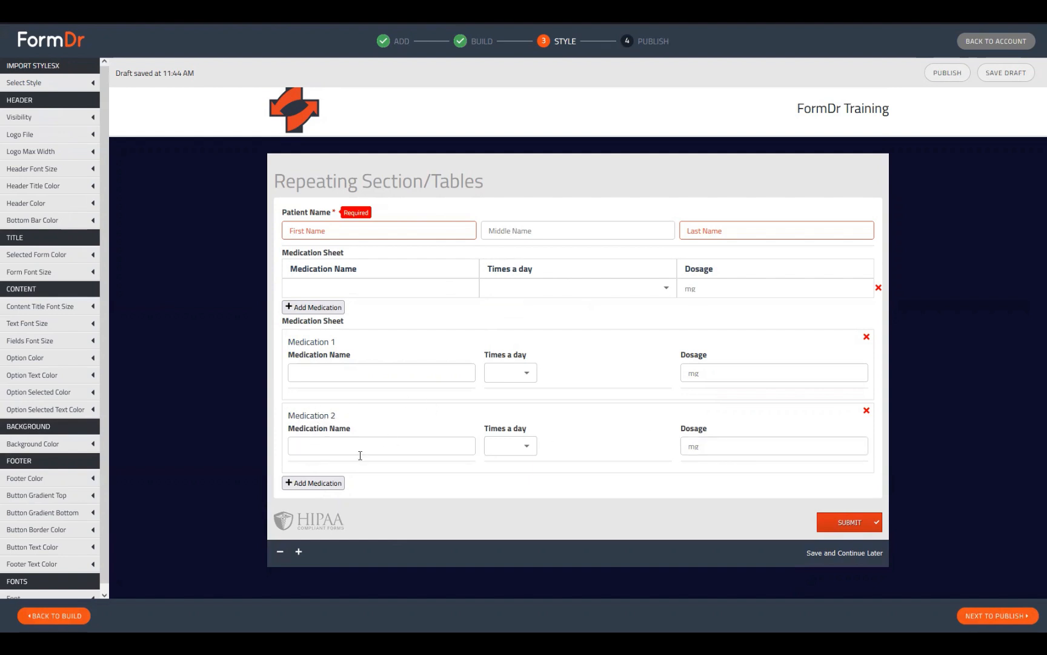
{"action": "left_click", "coordinate": [329, 307]}
{"action": "left_click", "coordinate": [330, 330]}
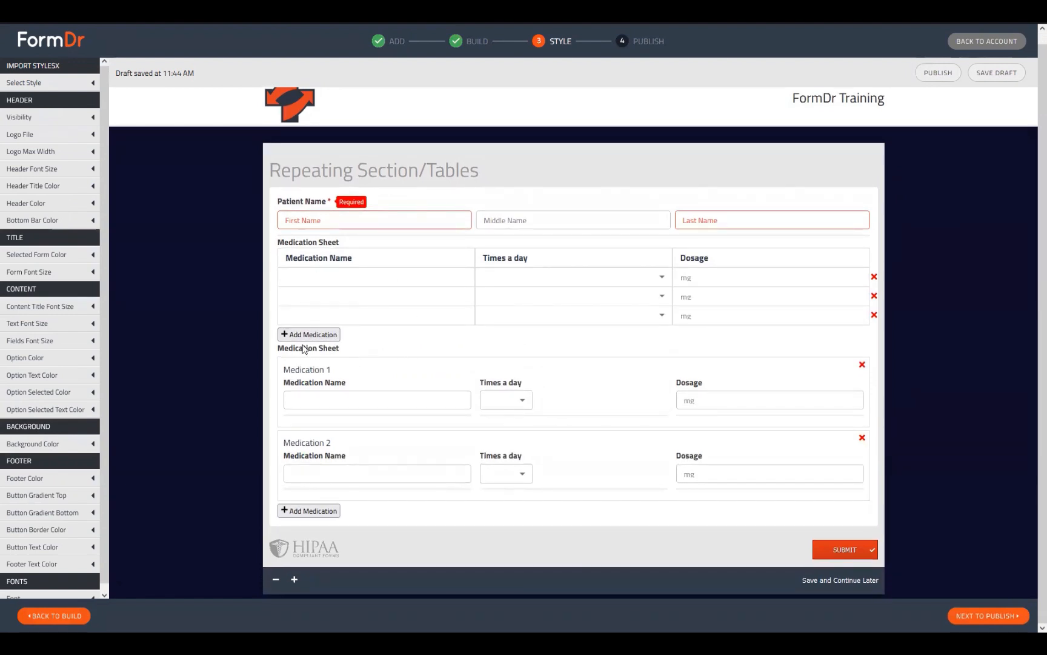
{"action": "left_click", "coordinate": [326, 334]}
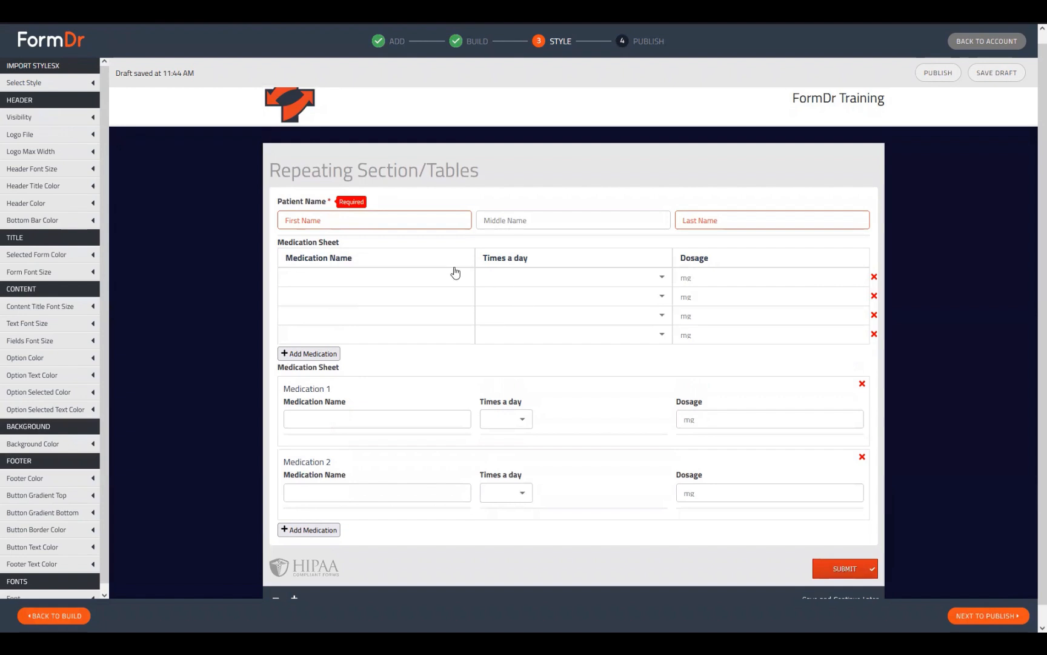
Step: Add three more medication entries to the repeating section and compare its layout with the table
{"action": "left_click", "coordinate": [320, 532]}
{"action": "left_click", "coordinate": [328, 509]}
{"action": "left_click", "coordinate": [321, 532]}
{"action": "scroll", "coordinate": [609, 376], "scroll_direction": "down", "scroll_amount": 2}
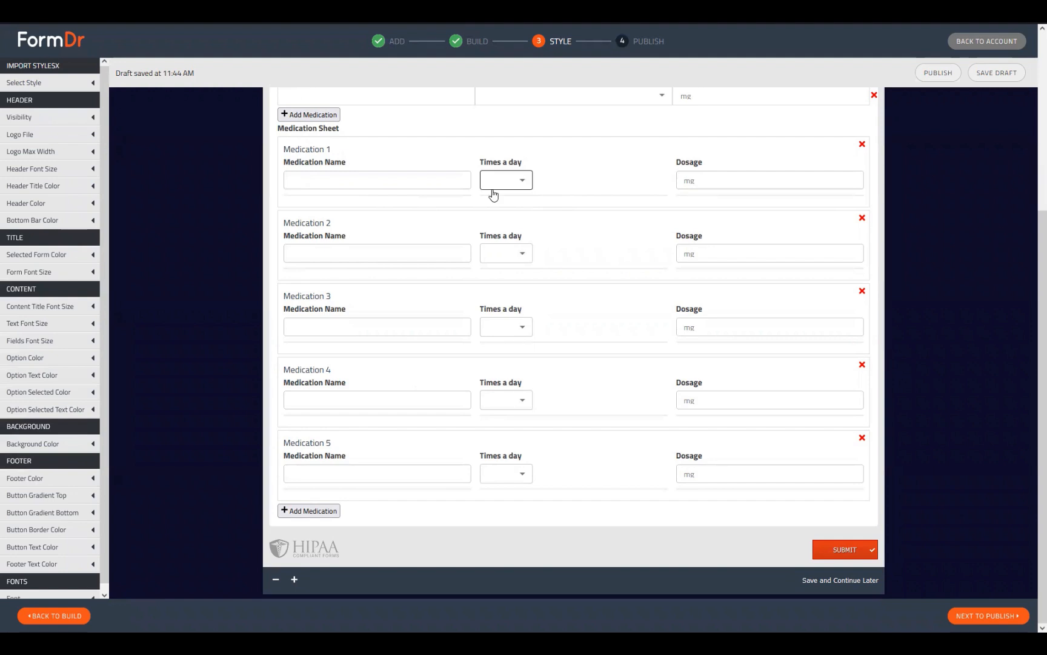
{"action": "scroll", "coordinate": [374, 401], "scroll_direction": "up", "scroll_amount": 1}
{"action": "scroll", "coordinate": [373, 401], "scroll_direction": "up", "scroll_amount": 2}
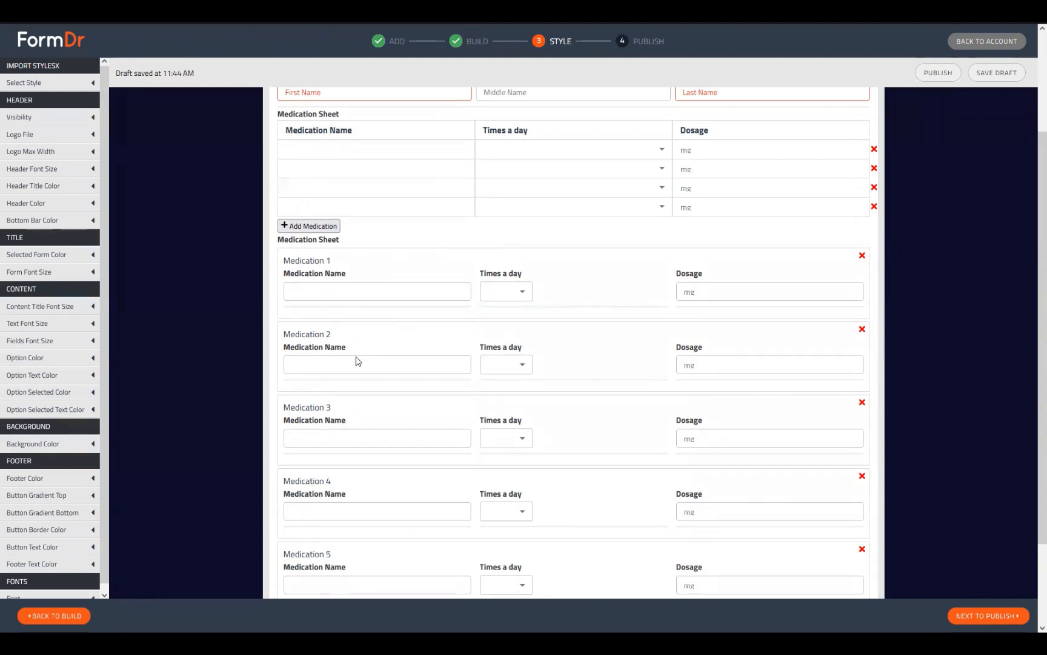
Step: Remove four medication entries from the repeating section
{"action": "scroll", "coordinate": [637, 405], "scroll_direction": "down", "scroll_amount": 2}
{"action": "left_click", "coordinate": [862, 291]}
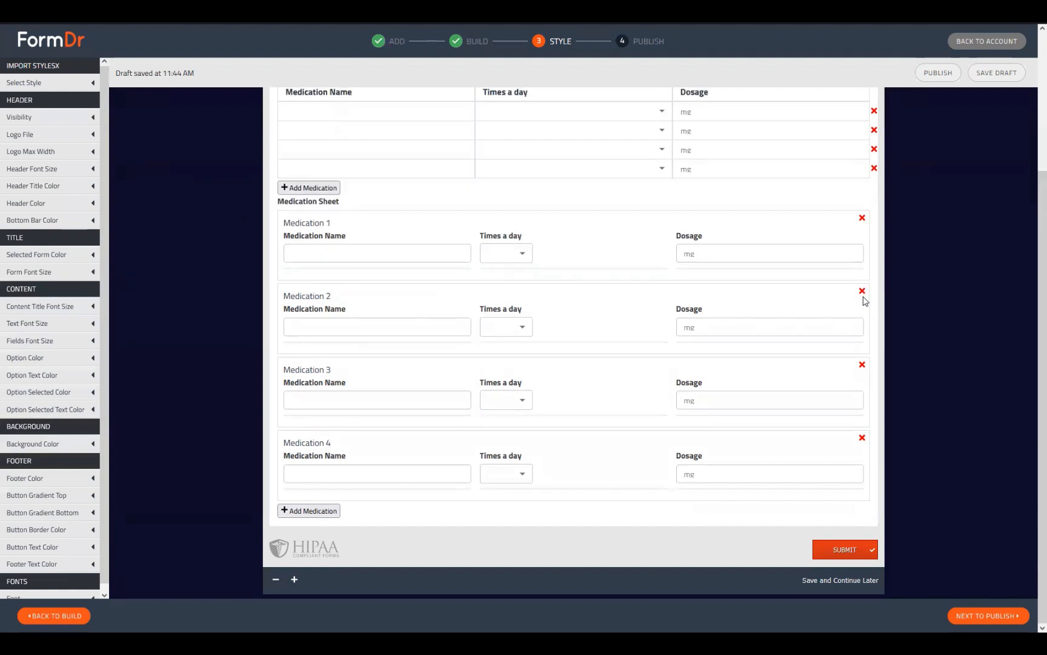
{"action": "left_click", "coordinate": [863, 292]}
{"action": "left_click", "coordinate": [863, 291]}
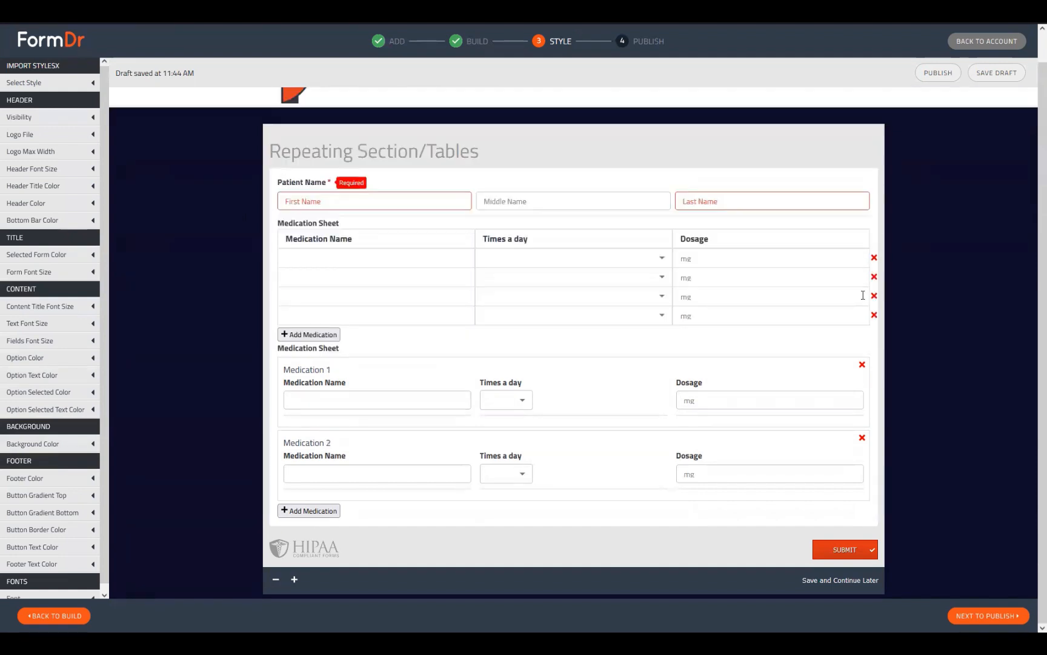
{"action": "left_click", "coordinate": [866, 364]}
Step: Add three medication entries to the repeating section again
{"action": "left_click", "coordinate": [314, 466]}
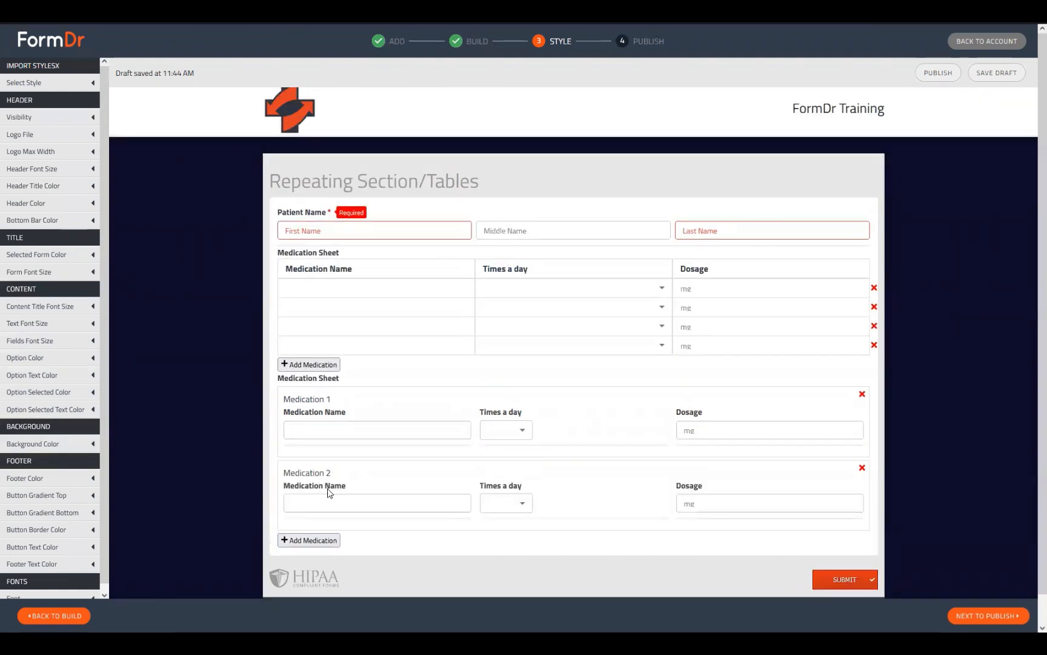
{"action": "left_click", "coordinate": [309, 540]}
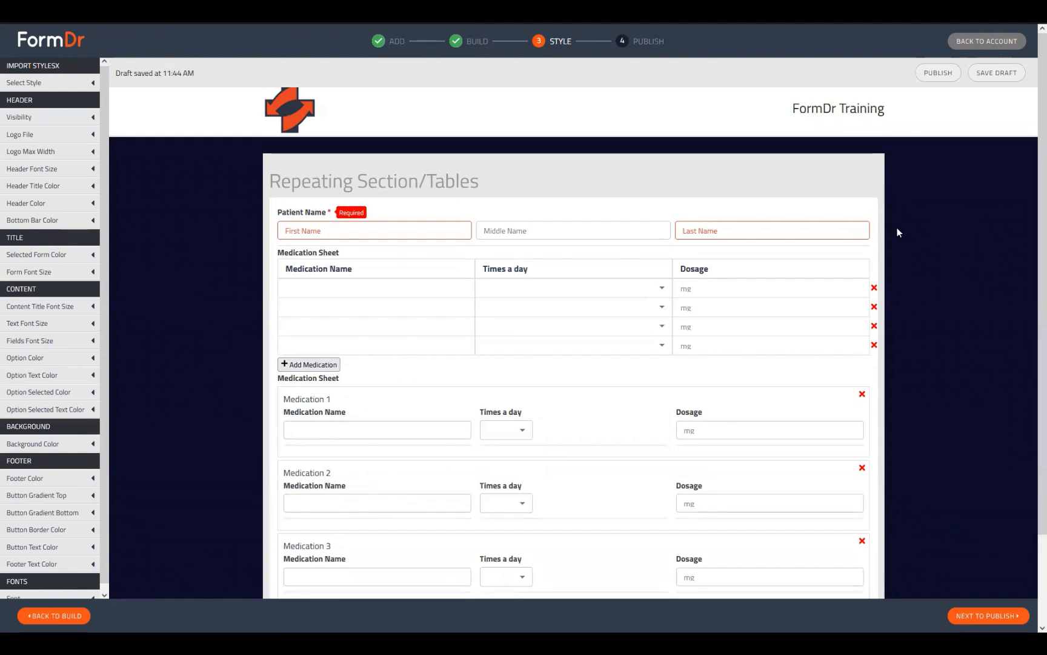
{"action": "scroll", "coordinate": [731, 314], "scroll_direction": "down", "scroll_amount": 2}
{"action": "left_click", "coordinate": [310, 512]}
{"action": "scroll", "coordinate": [654, 512], "scroll_direction": "down", "scroll_amount": 2}
Step: Remove the last three entries from the repeating section and delete the last row of the medication table
{"action": "left_click", "coordinate": [863, 438]}
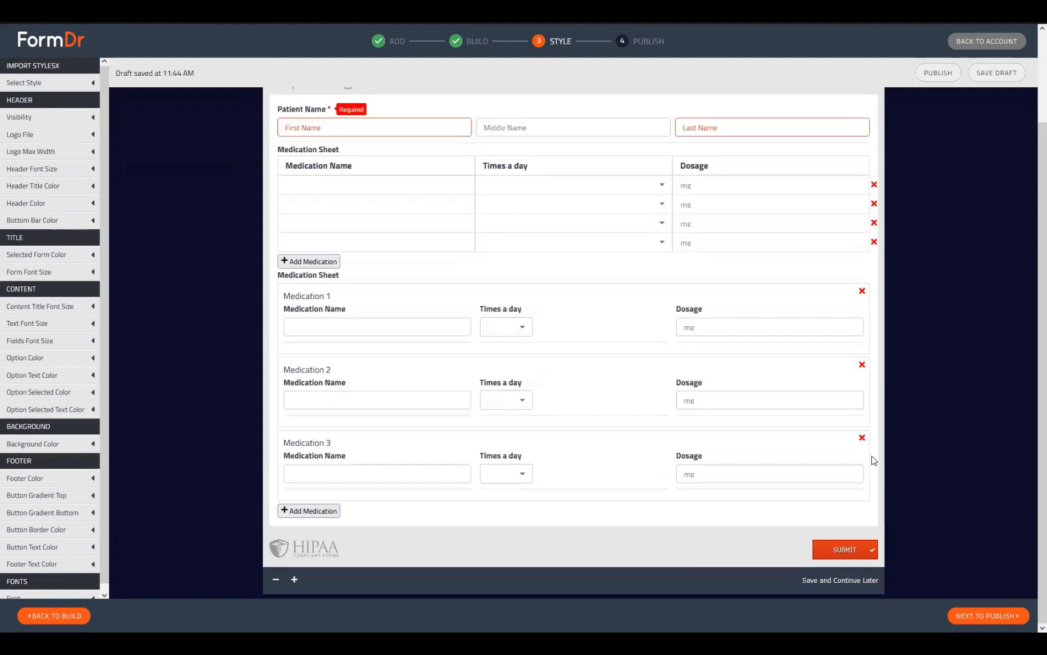
{"action": "left_click", "coordinate": [863, 438]}
{"action": "left_click", "coordinate": [862, 439]}
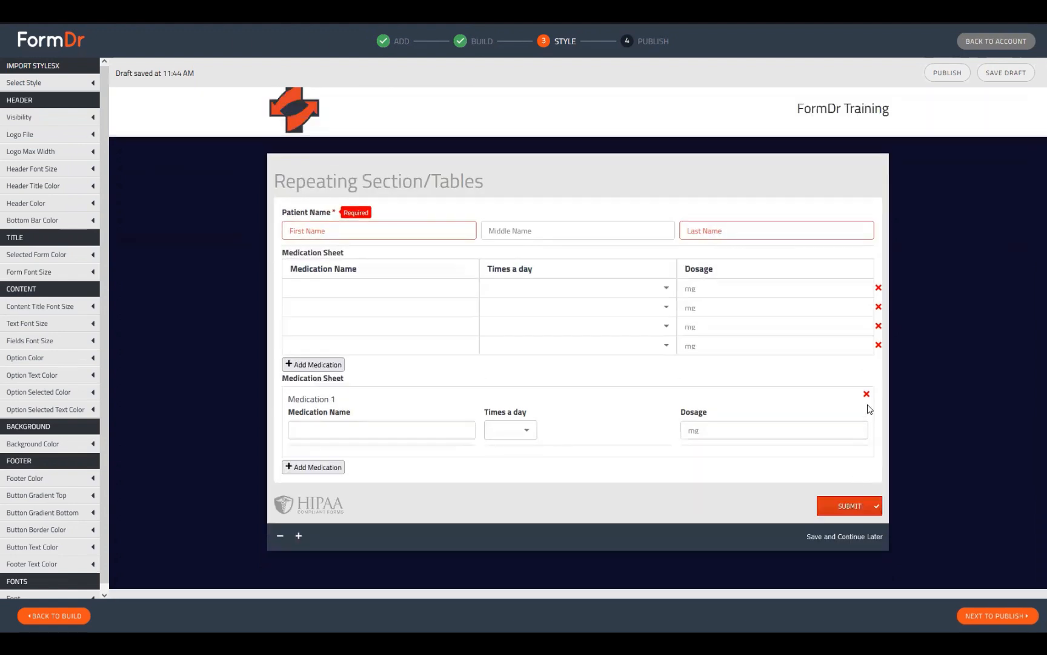
{"action": "left_click", "coordinate": [878, 345]}
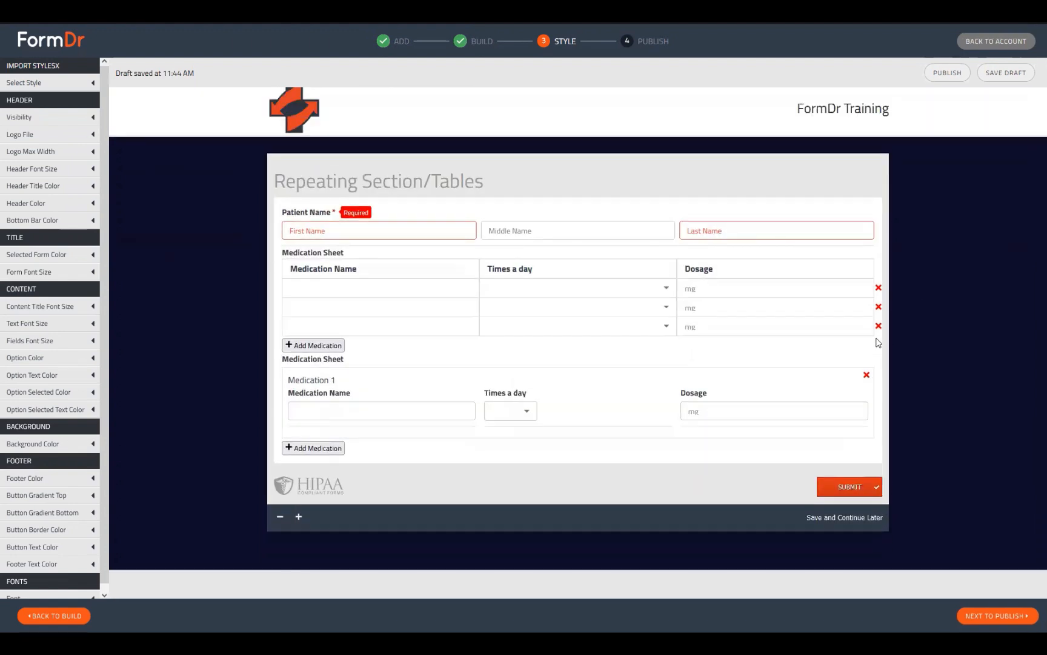
Step: Delete the last two rows of the medication table in the preview and return to the form builder
{"action": "left_click", "coordinate": [878, 326]}
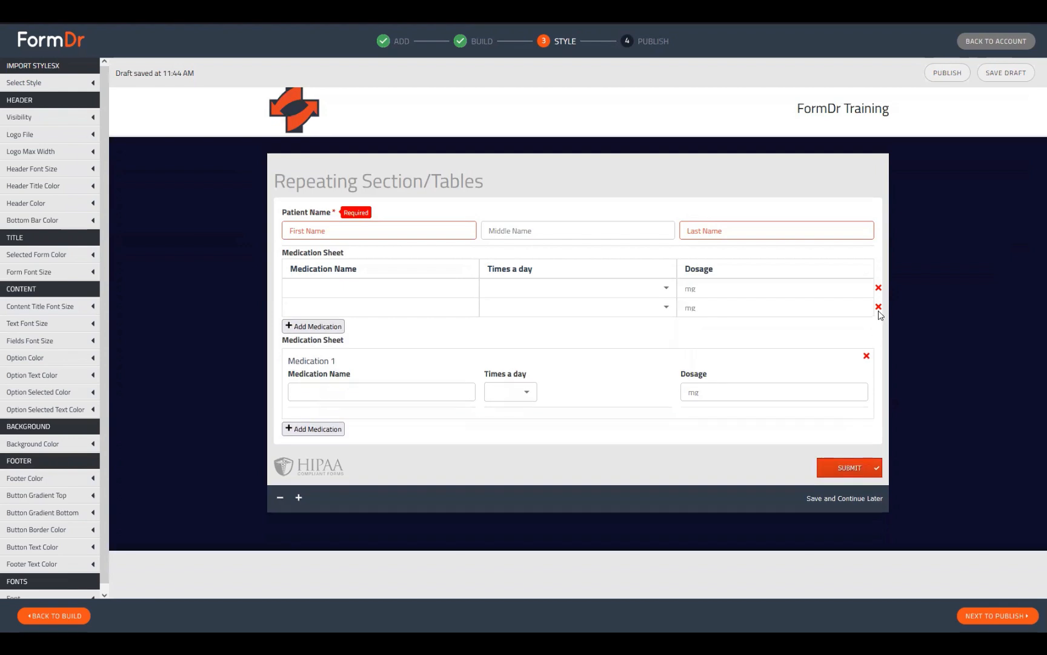
{"action": "left_click", "coordinate": [878, 308]}
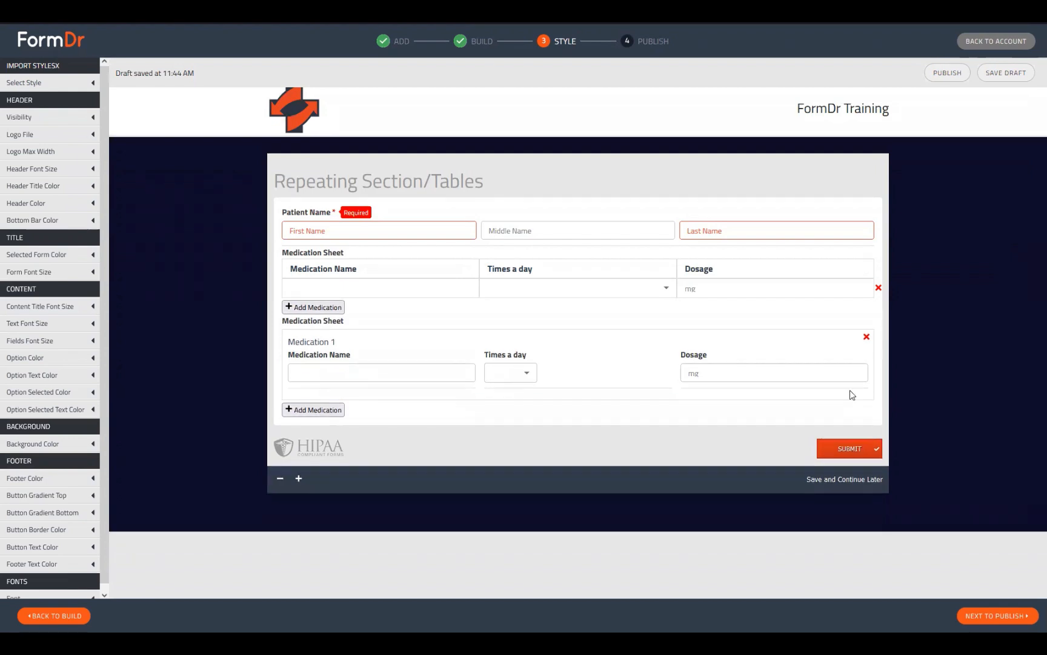
{"action": "left_click", "coordinate": [55, 615]}
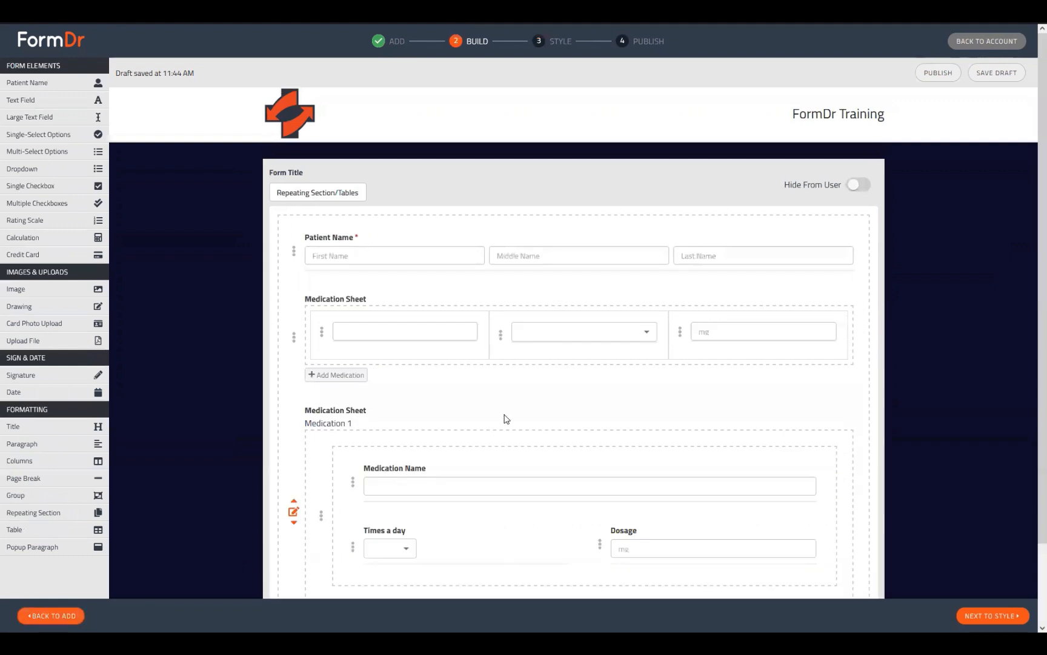
Step: Delete the columns block with the medication fields from inside the repeating section and confirm the deletion
{"action": "scroll", "coordinate": [505, 420], "scroll_direction": "down", "scroll_amount": 2}
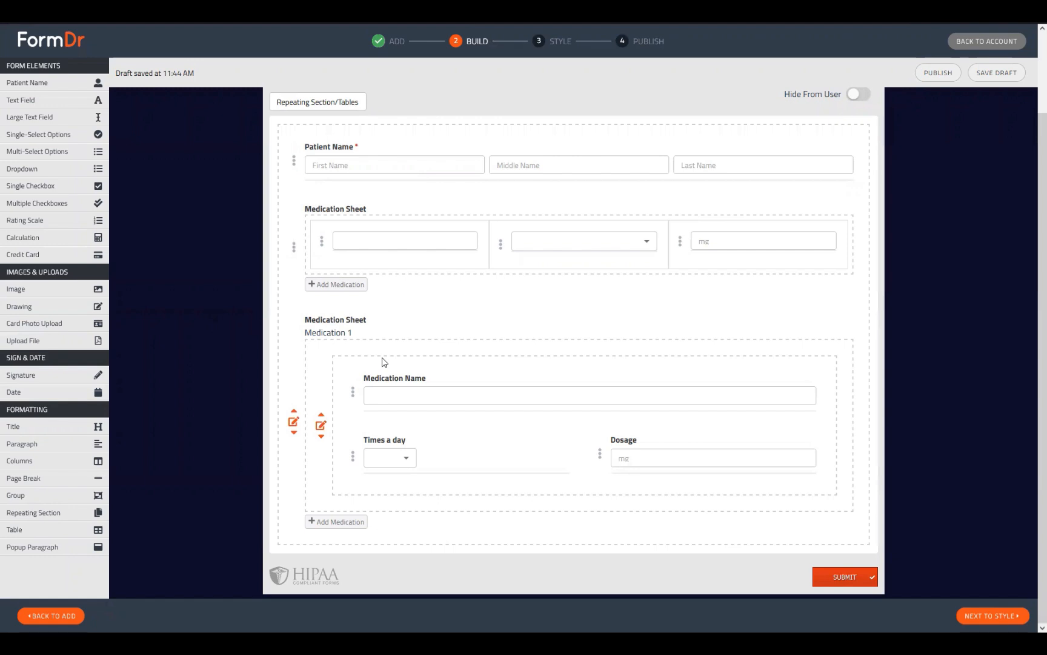
{"action": "left_click", "coordinate": [319, 428]}
{"action": "left_click", "coordinate": [743, 518]}
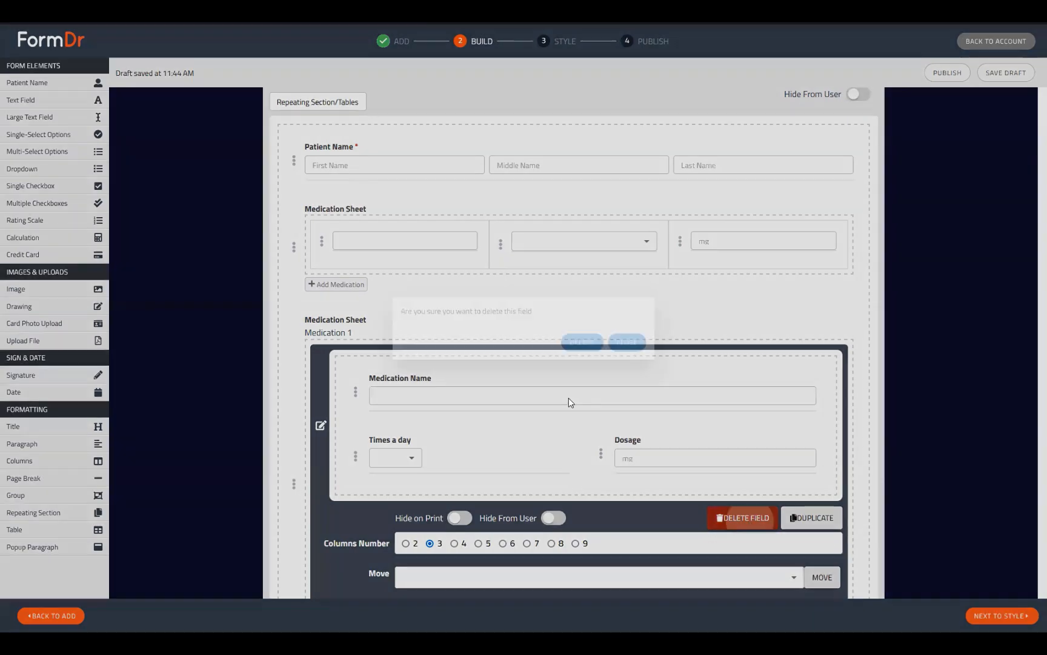
{"action": "left_click", "coordinate": [582, 343]}
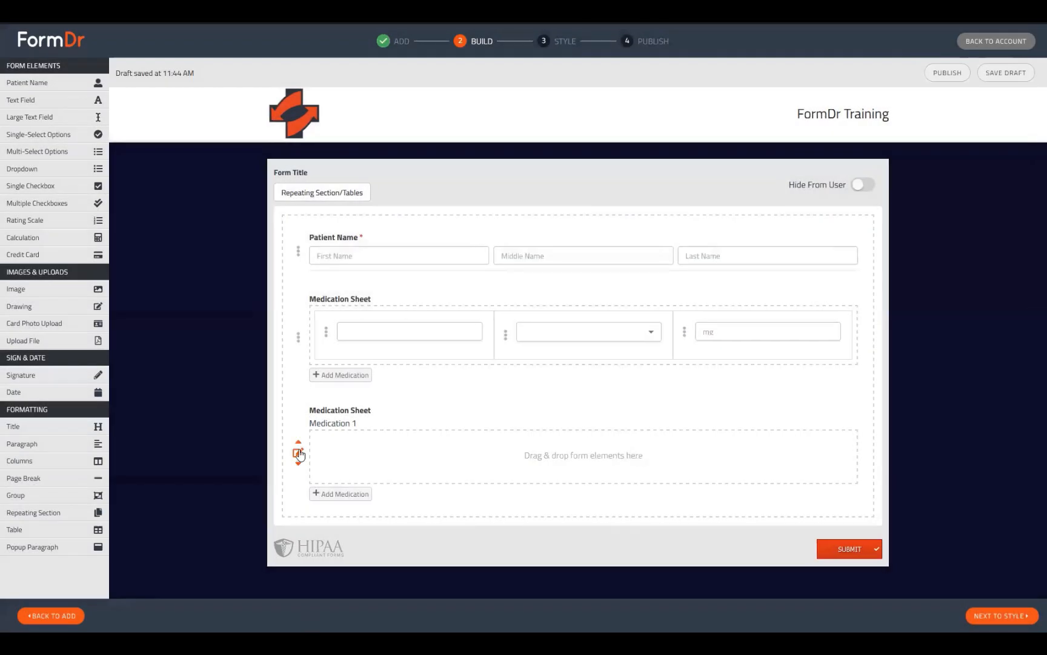
Step: Retitle the repeating section "Children being seen by Practice" and set its item label to "Child"
{"action": "left_click", "coordinate": [299, 454]}
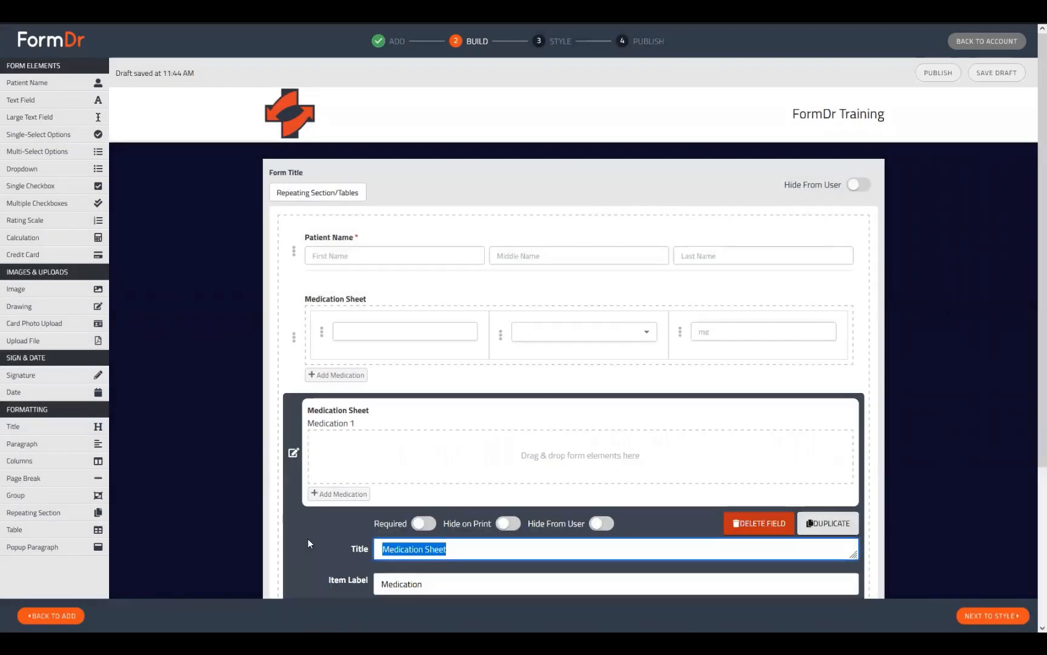
{"action": "type", "text": "Children"}
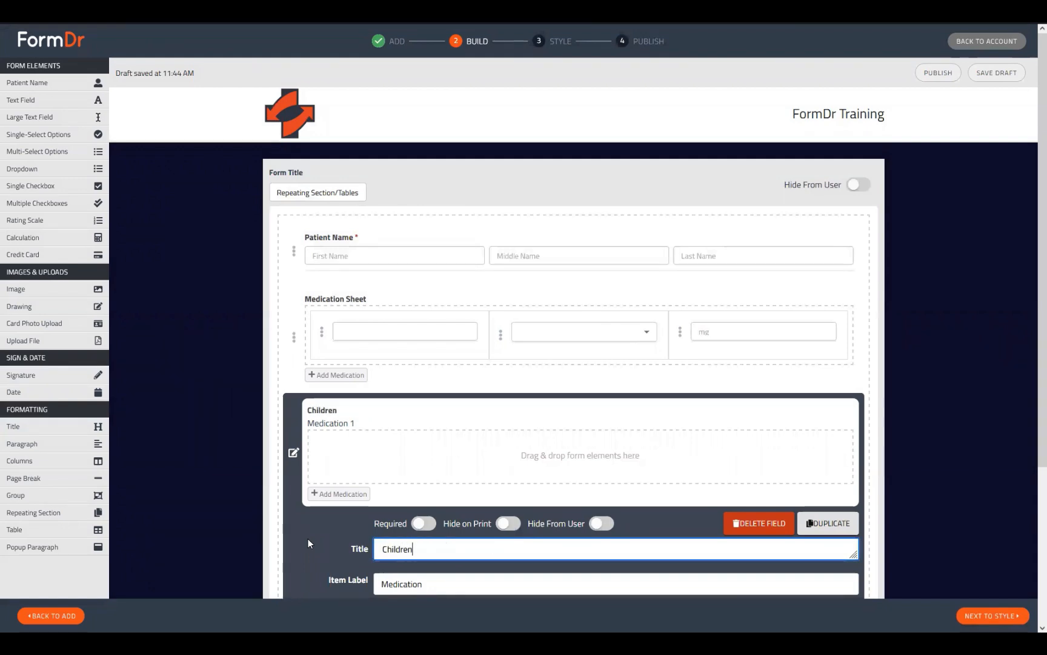
{"action": "type", "text": " being seen by"}
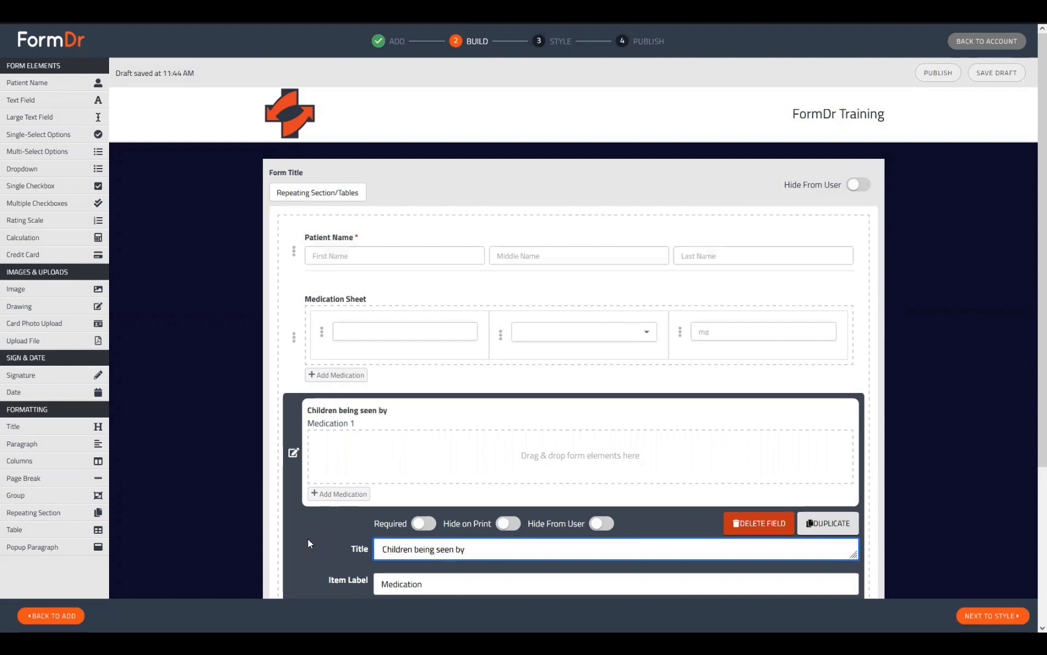
{"action": "type", "text": " Practice"}
{"action": "scroll", "coordinate": [395, 480], "scroll_direction": "down", "scroll_amount": 3}
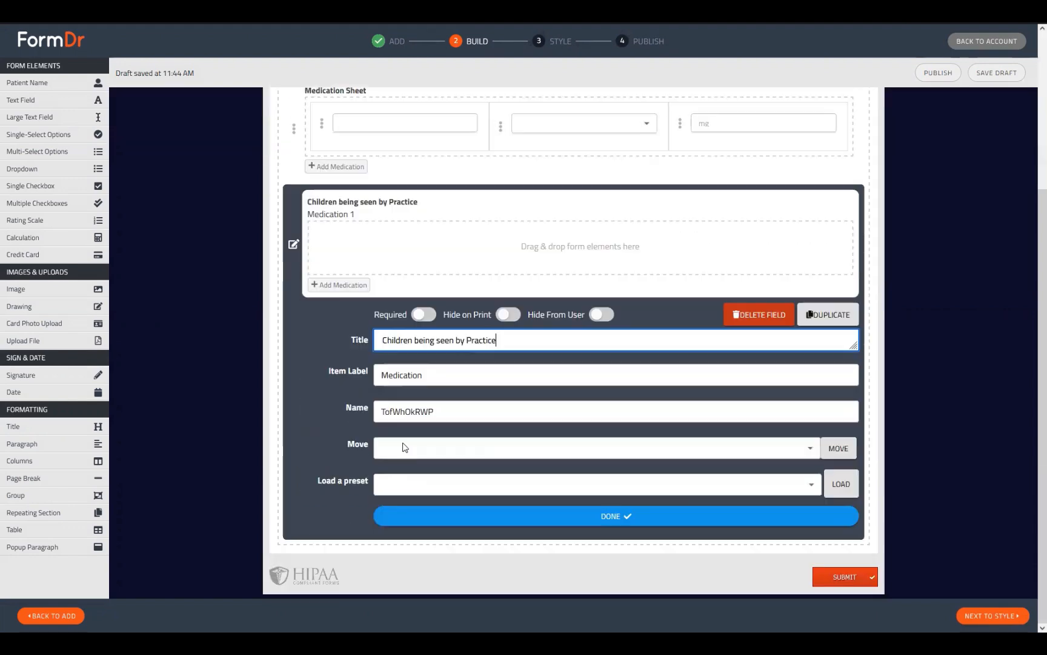
{"action": "double_click", "coordinate": [439, 374]}
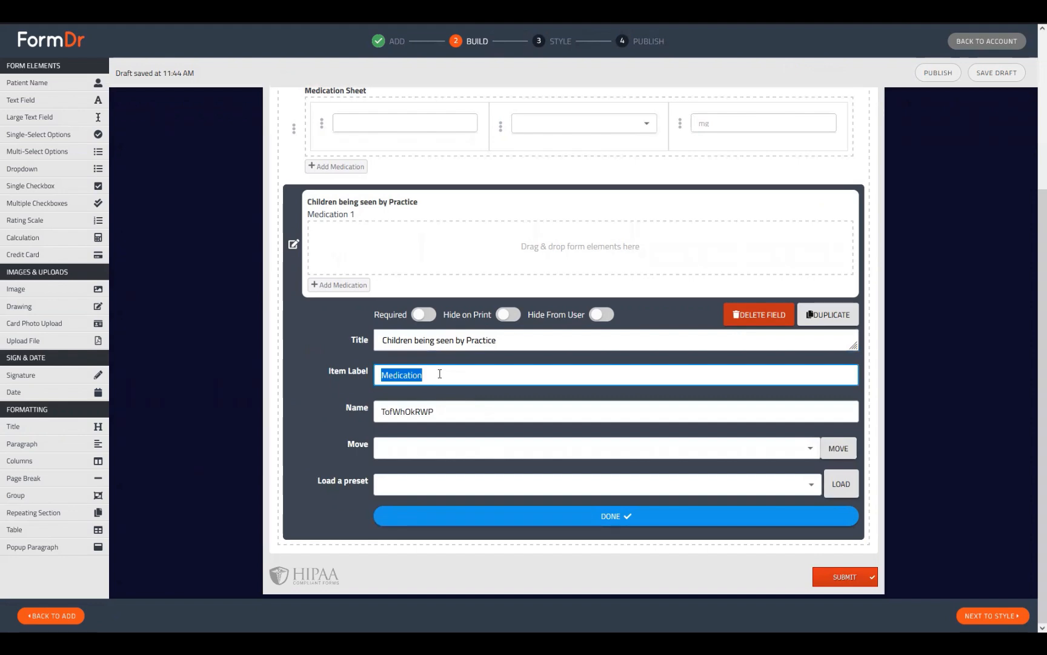
{"action": "type", "text": "Child"}
{"action": "left_click", "coordinate": [294, 246]}
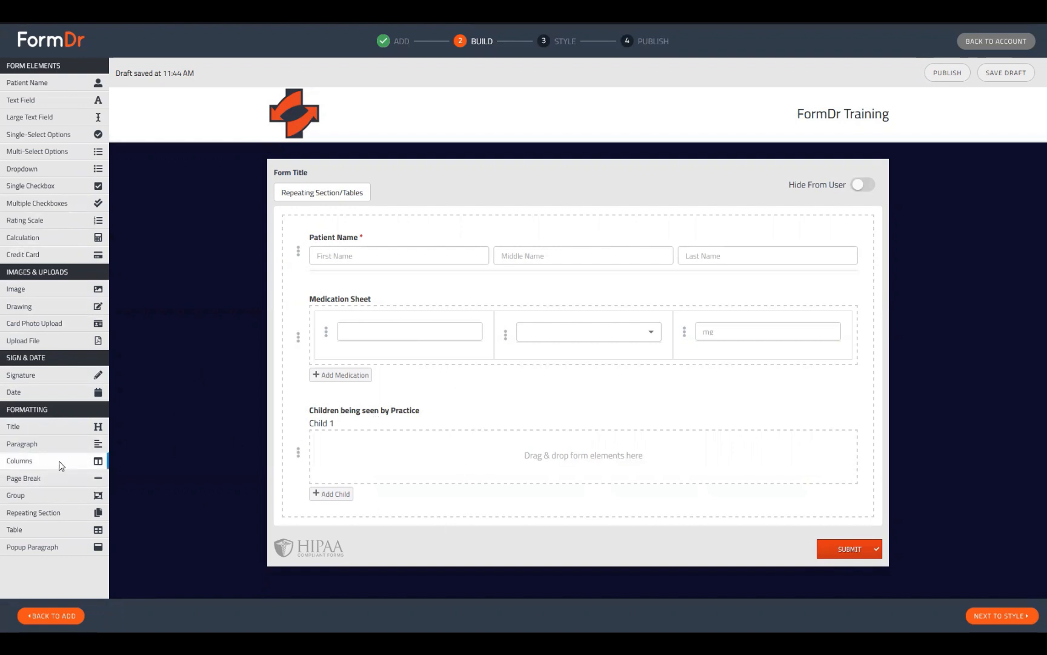
Step: Add a columns block inside the Child repeating section and place a text field, a date field and another text field in its first row
{"action": "left_click_drag", "start_coordinate": [43, 463], "coordinate": [416, 481]}
{"action": "left_click_drag", "start_coordinate": [46, 102], "coordinate": [391, 481]}
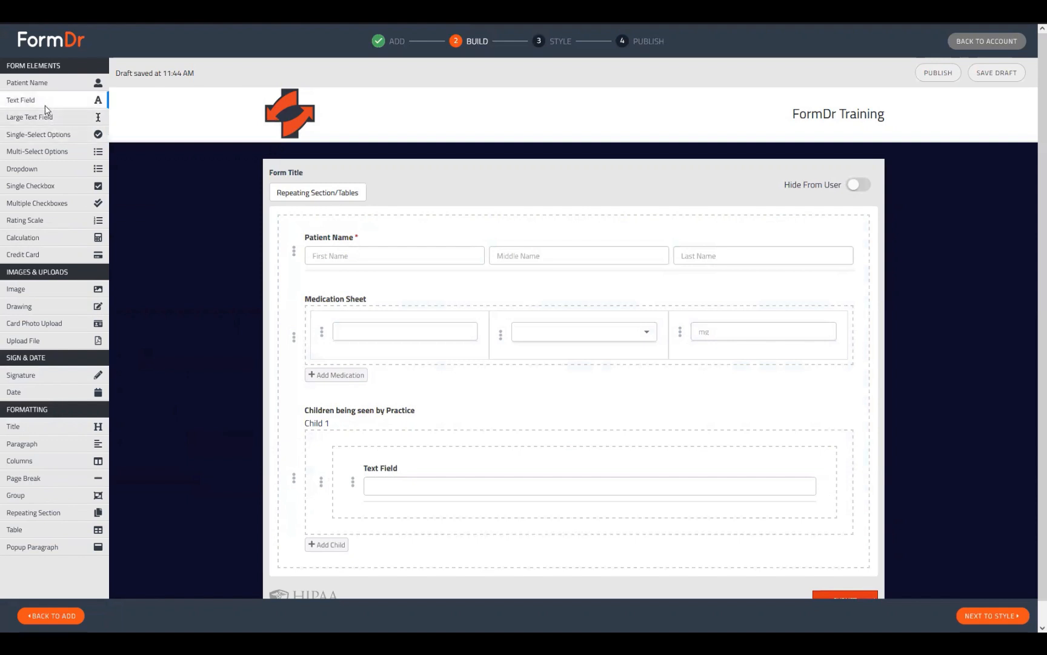
{"action": "left_click_drag", "start_coordinate": [33, 391], "coordinate": [416, 503]}
{"action": "left_click_drag", "start_coordinate": [23, 100], "coordinate": [681, 460]}
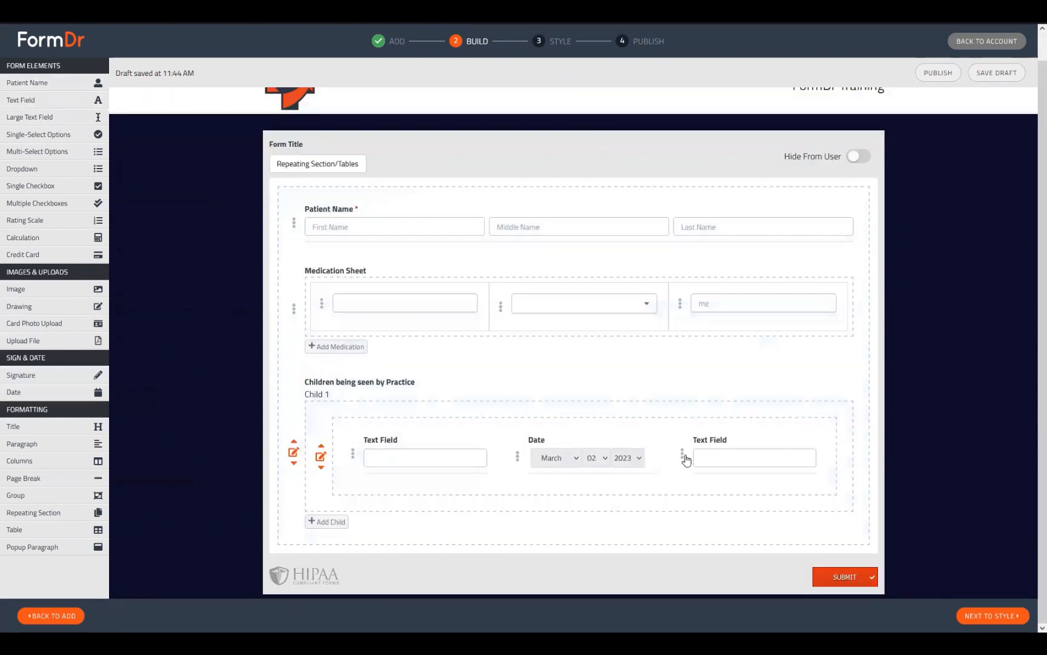
Step: Fill the second row of the columns block with three more text fields
{"action": "left_click", "coordinate": [684, 455]}
{"action": "left_click", "coordinate": [544, 479]}
{"action": "left_click", "coordinate": [353, 410]}
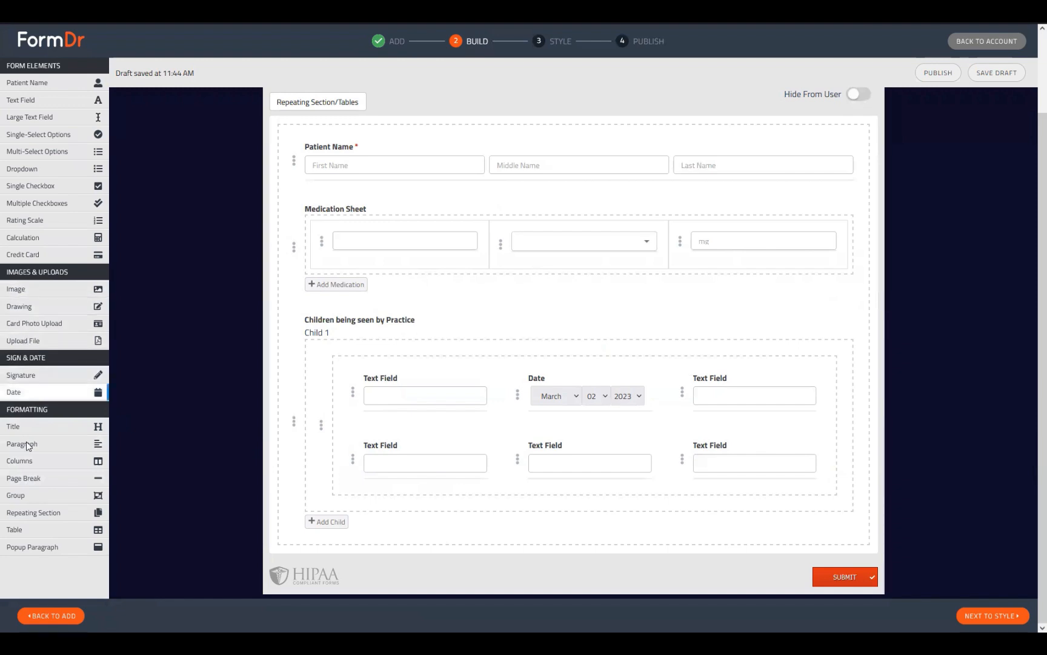
Step: Add a paragraph below the columns block reading "Parental Consent" followed by "This is a consent form."
{"action": "left_click_drag", "start_coordinate": [53, 446], "coordinate": [385, 539]}
{"action": "left_click", "coordinate": [320, 532]}
{"action": "scroll", "coordinate": [453, 424], "scroll_direction": "down", "scroll_amount": 4}
{"action": "double_click", "coordinate": [419, 351]}
{"action": "type", "text": "c"}
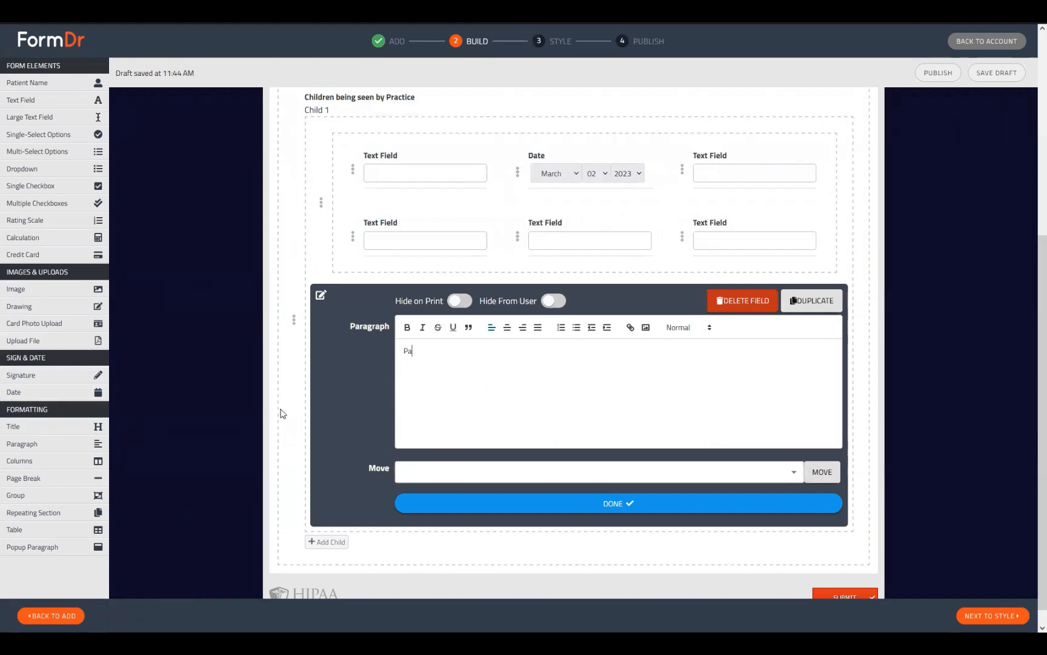
{"action": "type", "text": "arental Co"}
{"action": "type", "text": "orm."}
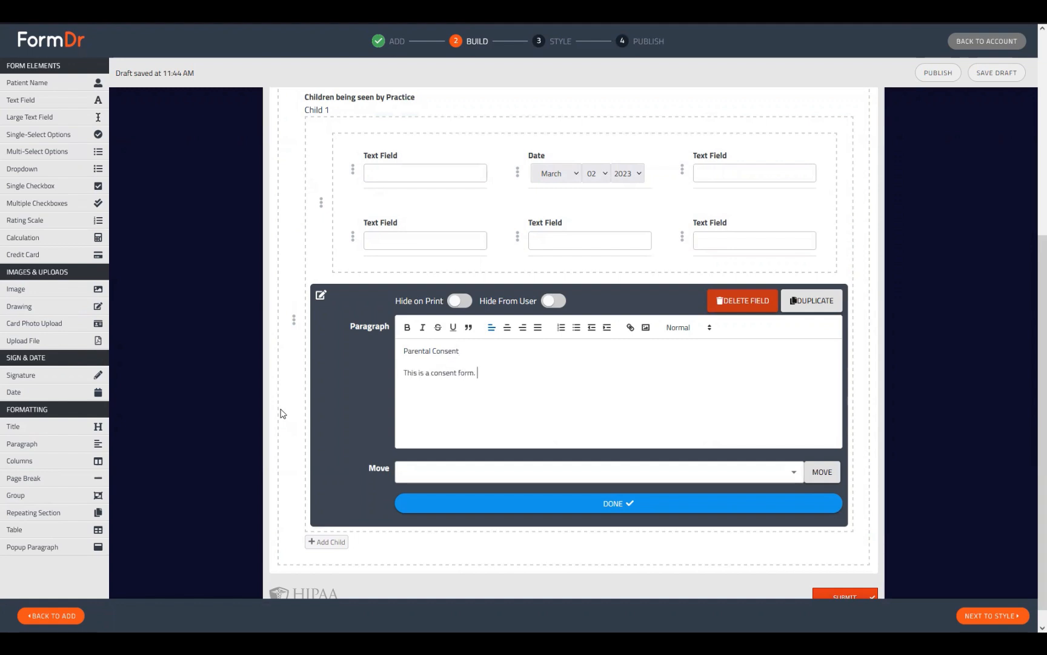
Step: Copy the sentence "This is a consent form." and paste it repeatedly to build a consent paragraph of several lines
{"action": "key", "text": "shift+Home"}
{"action": "key", "text": "ctrl+c"}
{"action": "key", "text": "End"}
{"action": "key", "text": "Return"}
{"action": "key", "text": "ctrl+v"}
{"action": "left_click", "coordinate": [403, 378]}
{"action": "key", "text": "BackSpace"}
{"action": "left_click_drag", "start_coordinate": [577, 375], "coordinate": [388, 373]}
{"action": "key", "text": "ctrl+c"}
{"action": "left_click", "coordinate": [610, 377]}
{"action": "key", "text": "ctrl+v"}
{"action": "key", "text": "ctrl+v"}
{"action": "key", "text": "ctrl+v"}
{"action": "key", "text": "ctrl+v"}
{"action": "key", "text": "ctrl+v"}
{"action": "key", "text": "ctrl+v"}
{"action": "key", "text": "ctrl+v"}
{"action": "key", "text": "ctrl+v"}
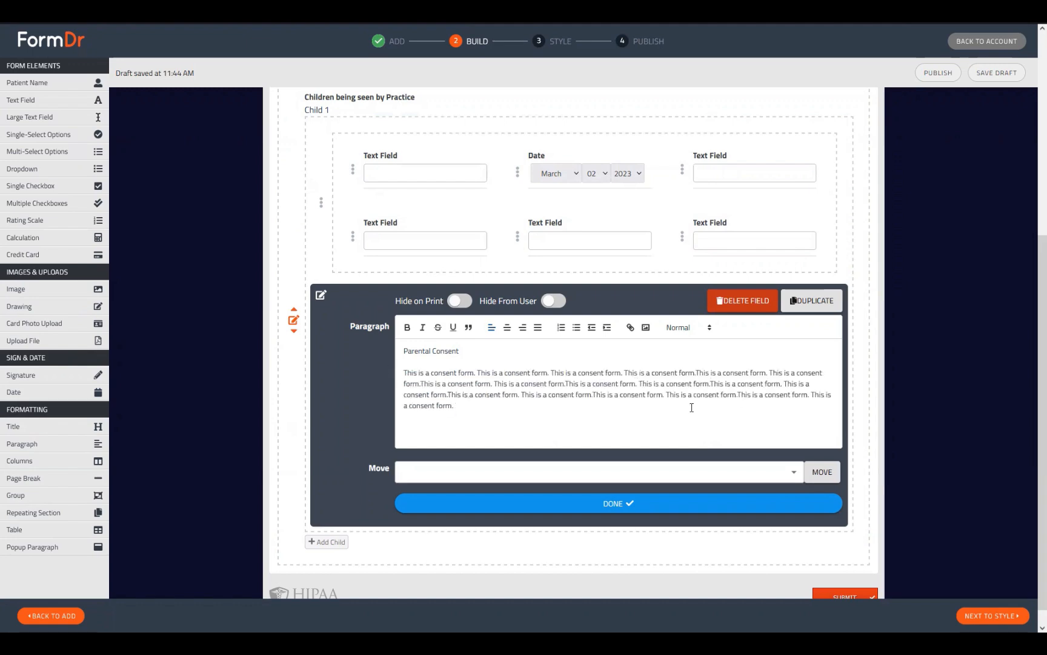
Step: Format the "Parental Consent" line as a centered Heading 2 and finish editing the paragraph
{"action": "left_click_drag", "start_coordinate": [461, 350], "coordinate": [400, 356]}
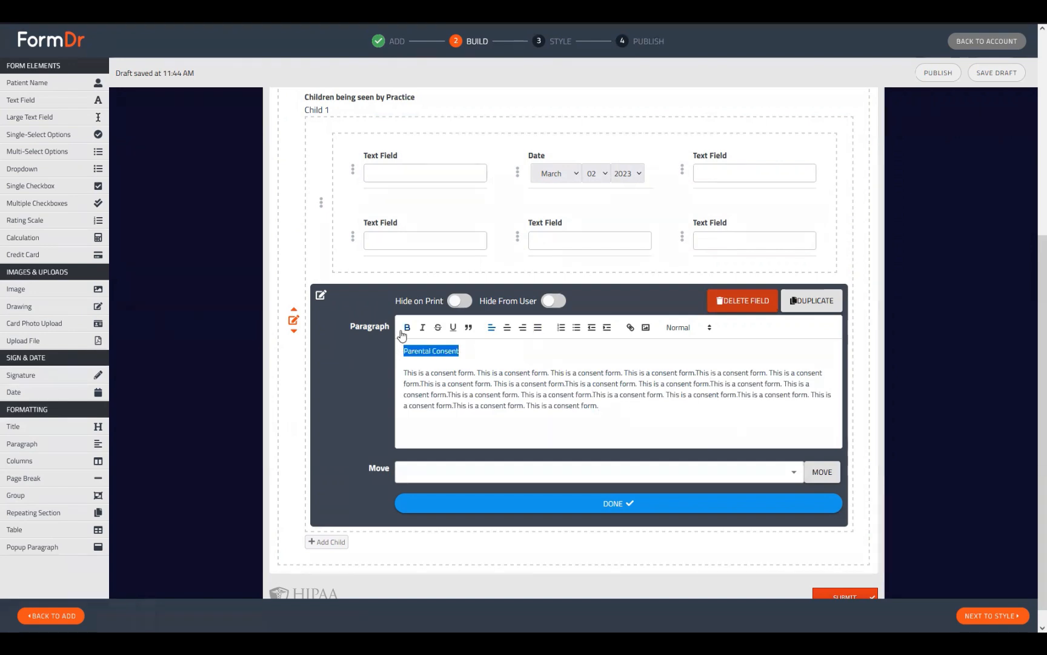
{"action": "left_click", "coordinate": [679, 327]}
{"action": "left_click", "coordinate": [686, 376]}
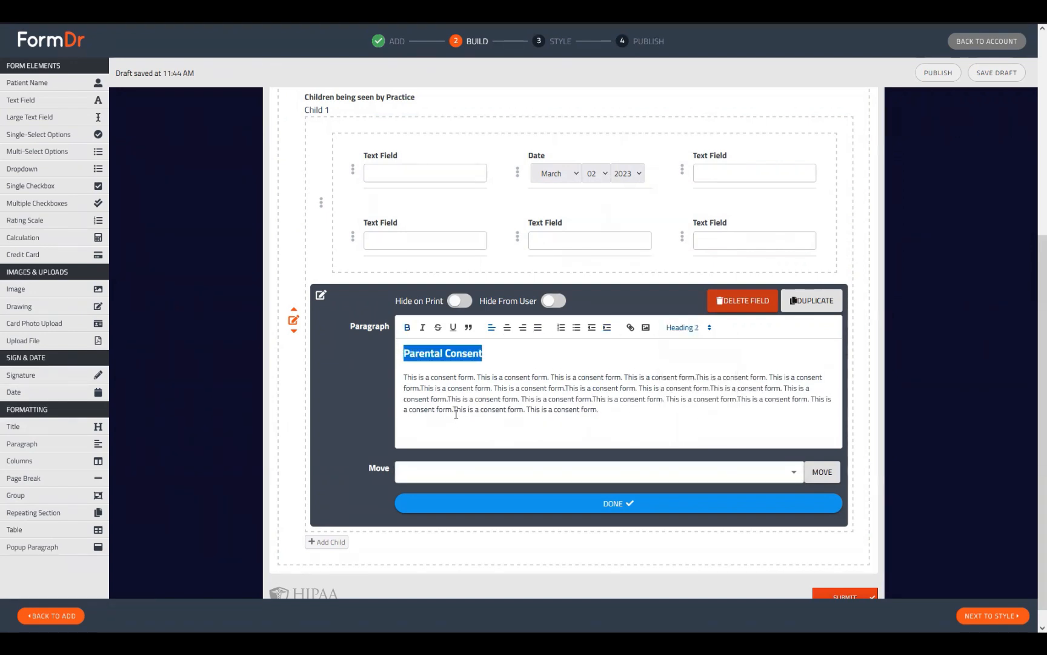
{"action": "left_click", "coordinate": [507, 328]}
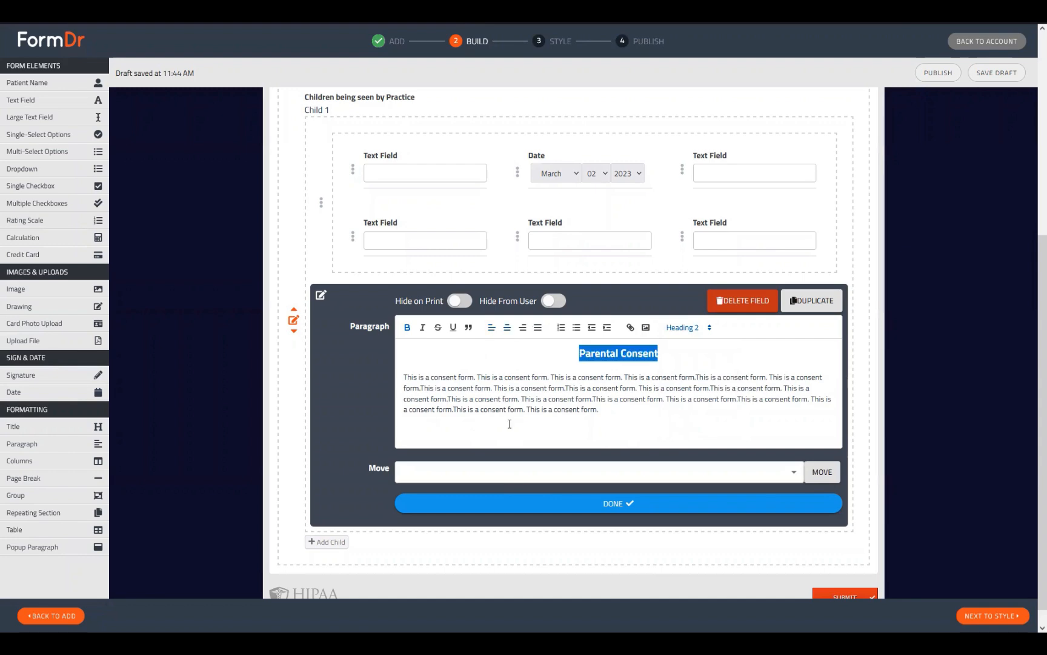
{"action": "left_click", "coordinate": [548, 511]}
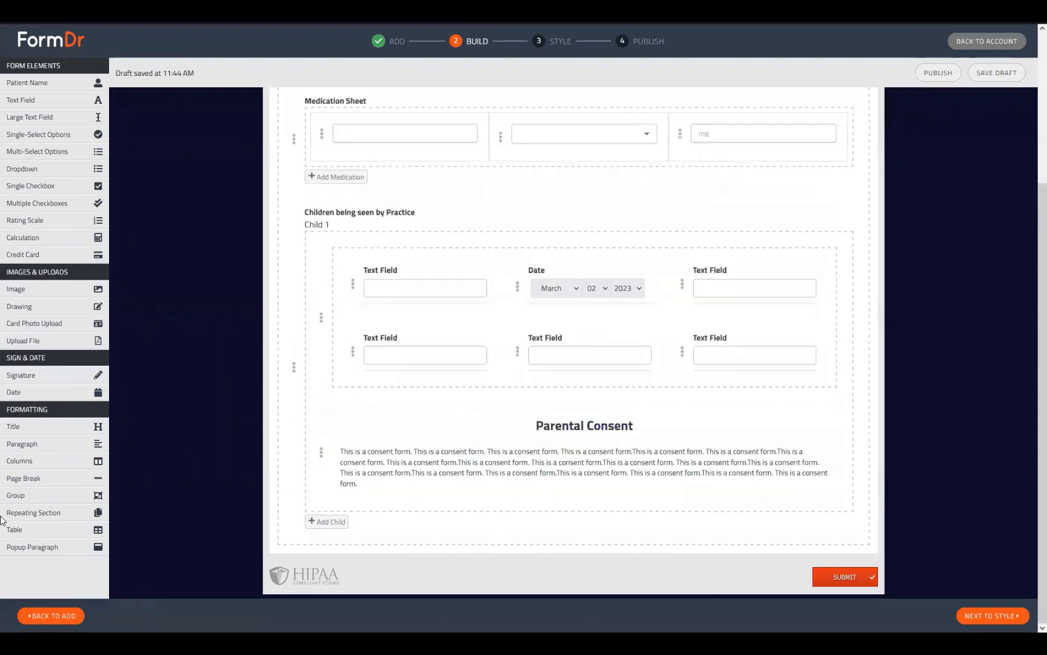
Step: Add a signature field below the consent paragraph and title it "Parent Signature"
{"action": "mouse_move", "coordinate": [22, 378]}
{"action": "left_mouse_down"}
{"action": "mouse_move", "coordinate": [381, 508]}
{"action": "mouse_move", "coordinate": [332, 562]}
{"action": "left_mouse_up"}
{"action": "left_click", "coordinate": [321, 572]}
{"action": "left_click", "coordinate": [405, 471]}
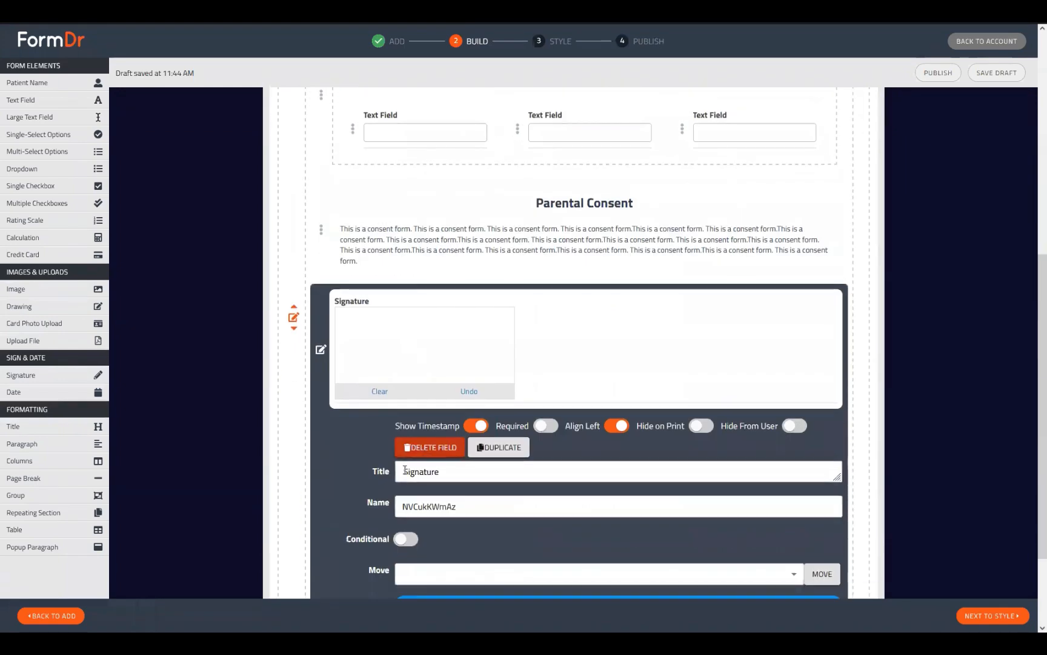
{"action": "type", "text": "Parent"}
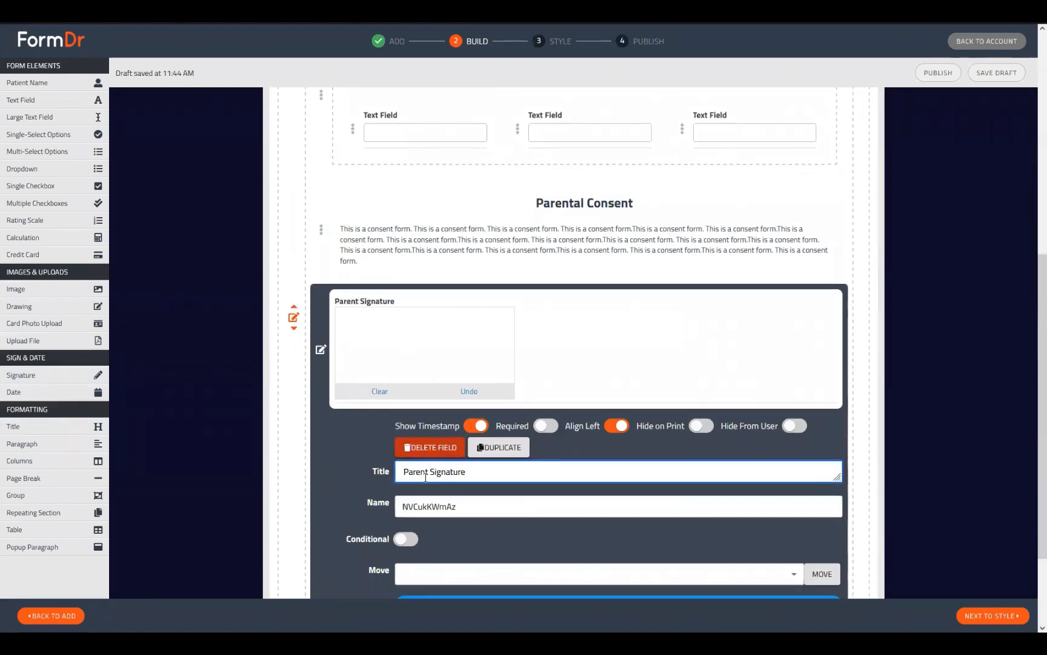
{"action": "left_click", "coordinate": [321, 351]}
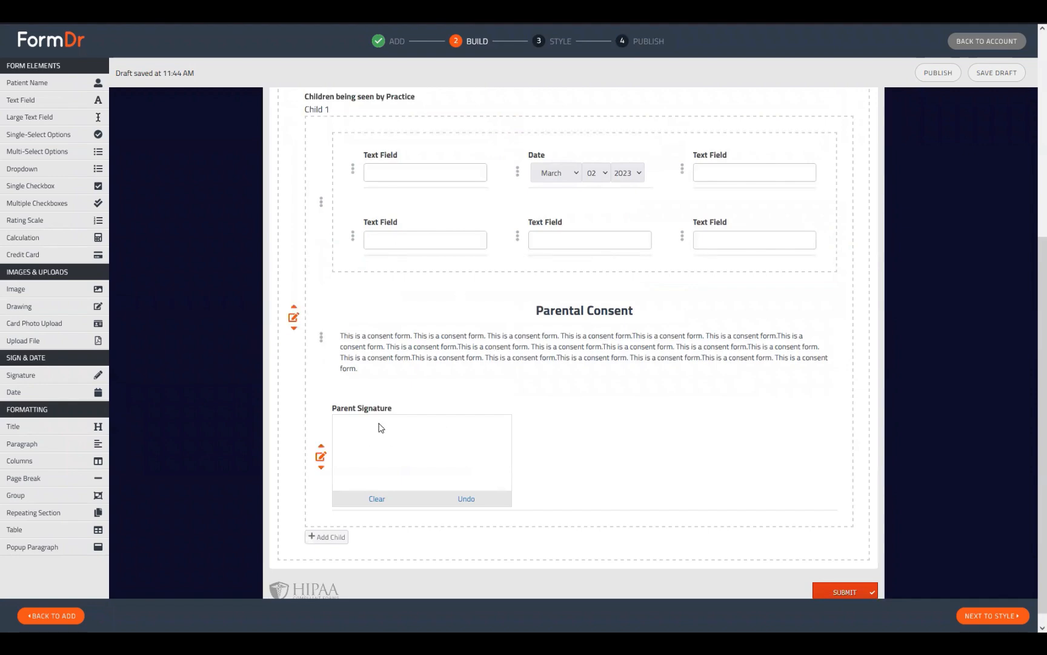
Step: Open the styled form preview and add two more child entries to the repeating section
{"action": "left_click", "coordinate": [995, 615]}
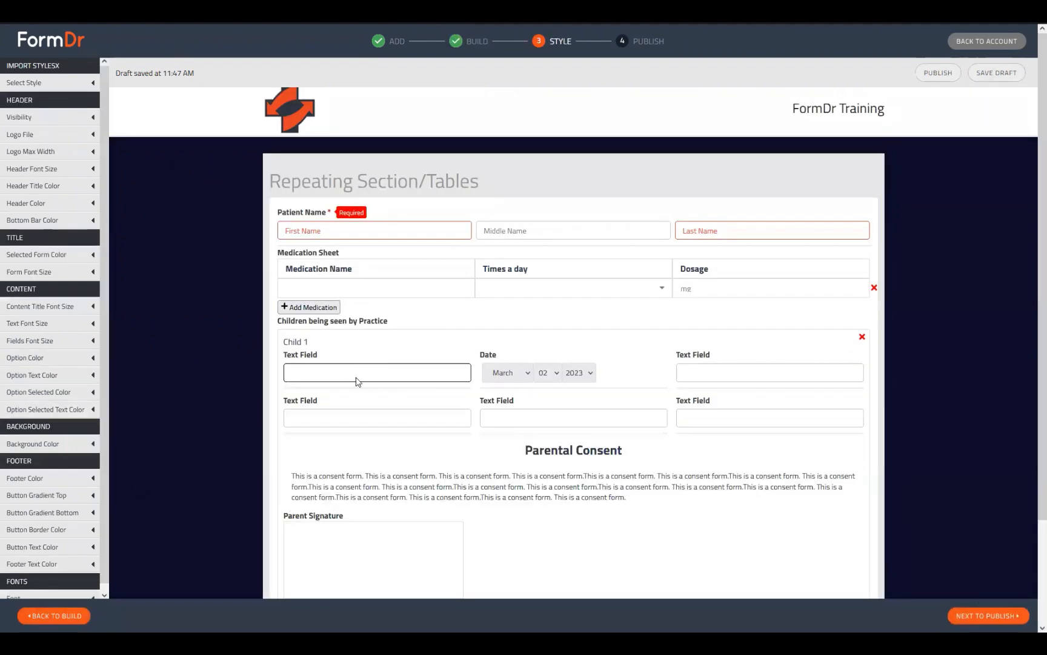
{"action": "scroll", "coordinate": [345, 412], "scroll_direction": "down", "scroll_amount": 2}
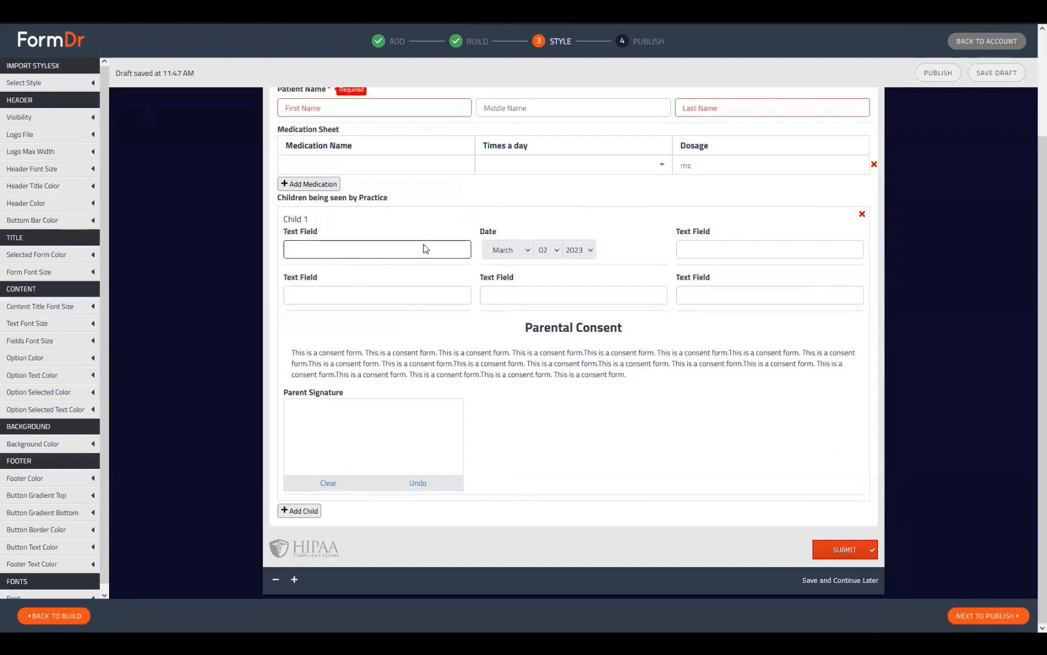
{"action": "left_click", "coordinate": [300, 511]}
{"action": "scroll", "coordinate": [478, 510], "scroll_direction": "down", "scroll_amount": 4}
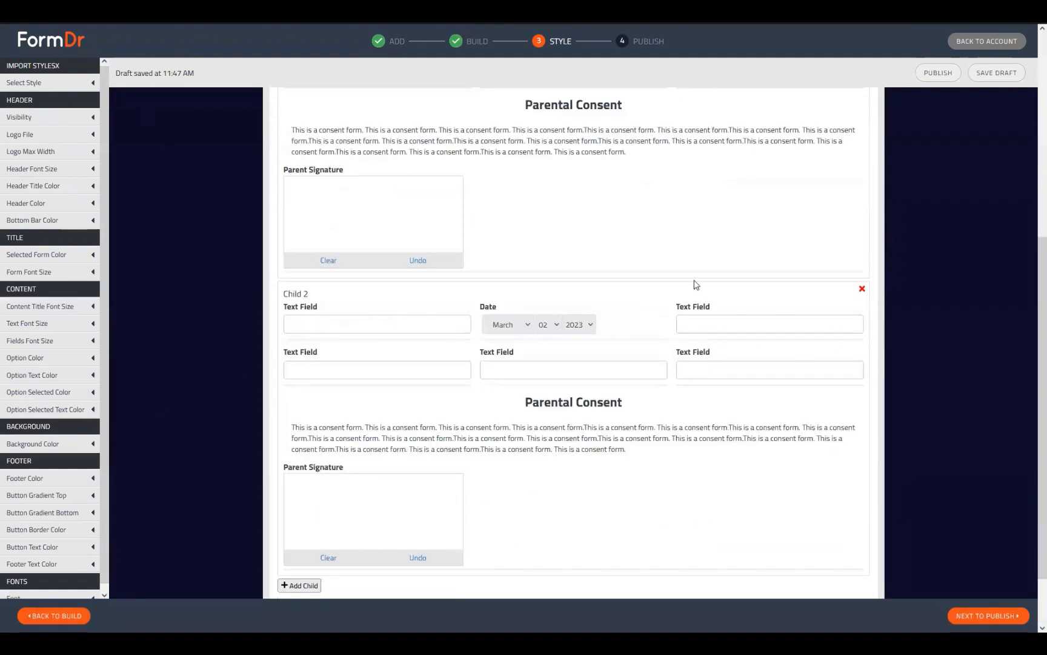
{"action": "scroll", "coordinate": [486, 205], "scroll_direction": "down", "scroll_amount": 1}
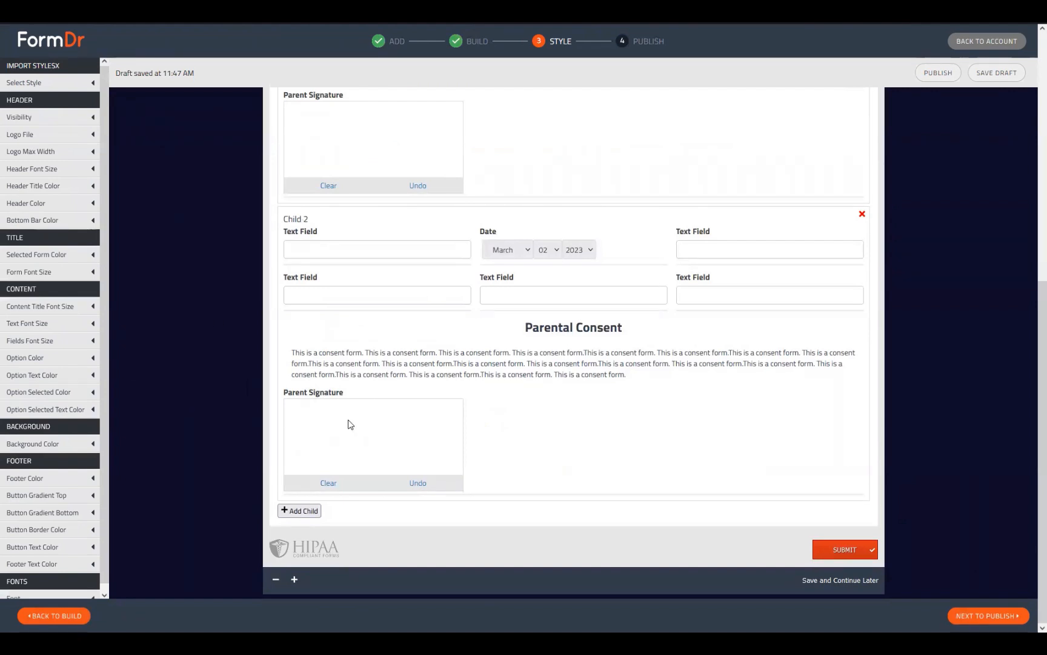
{"action": "left_click", "coordinate": [300, 511]}
Step: Draw a sample signature in the Parent Signature box of each of the three child entries
{"action": "scroll", "coordinate": [315, 249], "scroll_direction": "down", "scroll_amount": 3}
{"action": "left_click_drag", "start_coordinate": [303, 256], "coordinate": [404, 267]}
{"action": "scroll", "coordinate": [438, 260], "scroll_direction": "up", "scroll_amount": 5}
{"action": "left_click_drag", "start_coordinate": [311, 255], "coordinate": [414, 246]}
{"action": "scroll", "coordinate": [336, 522], "scroll_direction": "down", "scroll_amount": 8}
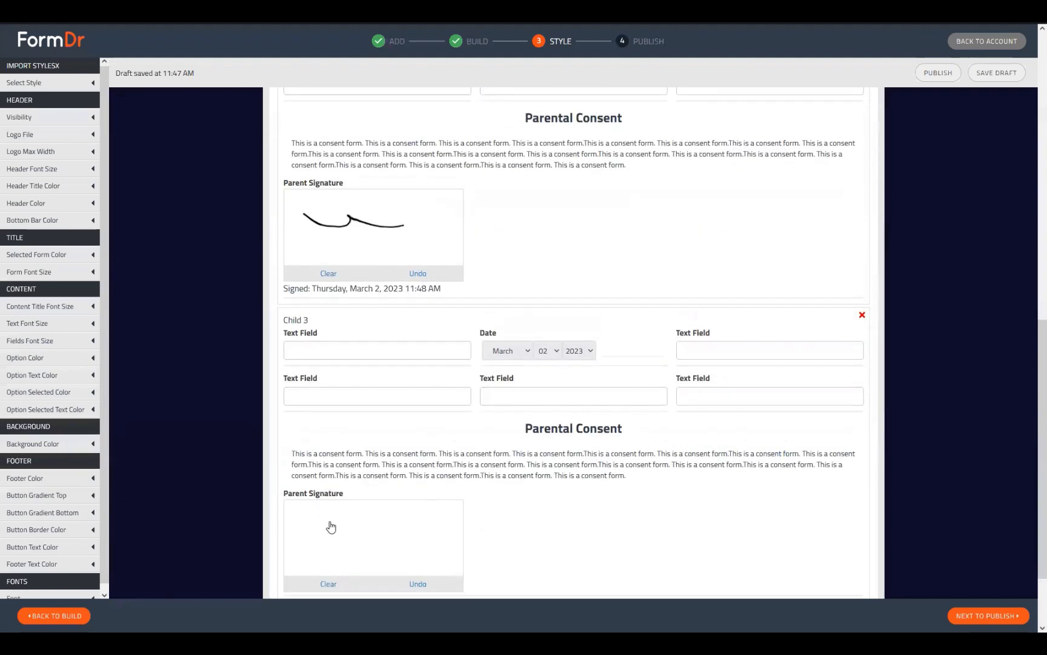
{"action": "left_click_drag", "start_coordinate": [325, 451], "coordinate": [398, 433]}
{"action": "left_click", "coordinate": [691, 294]}
{"action": "left_click", "coordinate": [374, 365]}
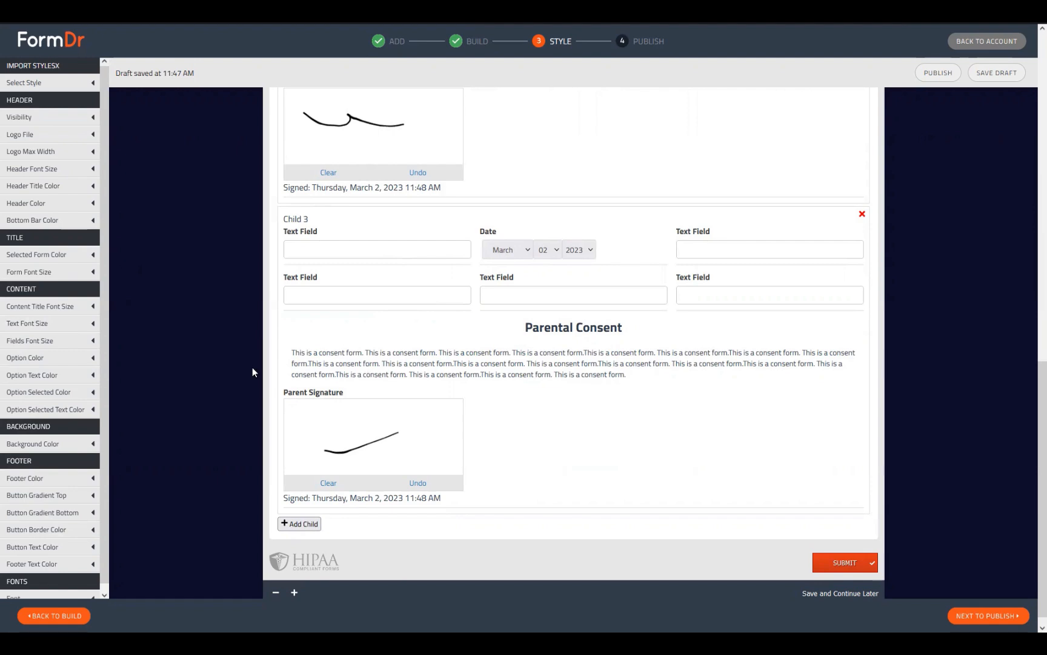
Step: Review the signed child entries, return to the form builder, and add a text field between Patient Name and the Medication Sheet table
{"action": "scroll", "coordinate": [424, 370], "scroll_direction": "up", "scroll_amount": 5}
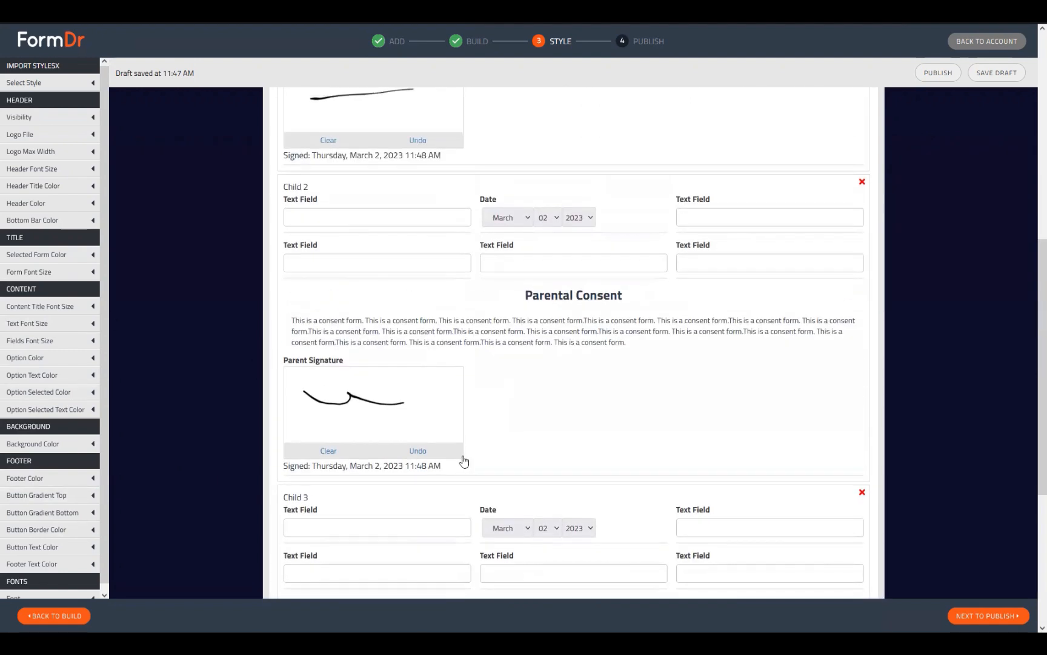
{"action": "scroll", "coordinate": [394, 241], "scroll_direction": "up", "scroll_amount": 6}
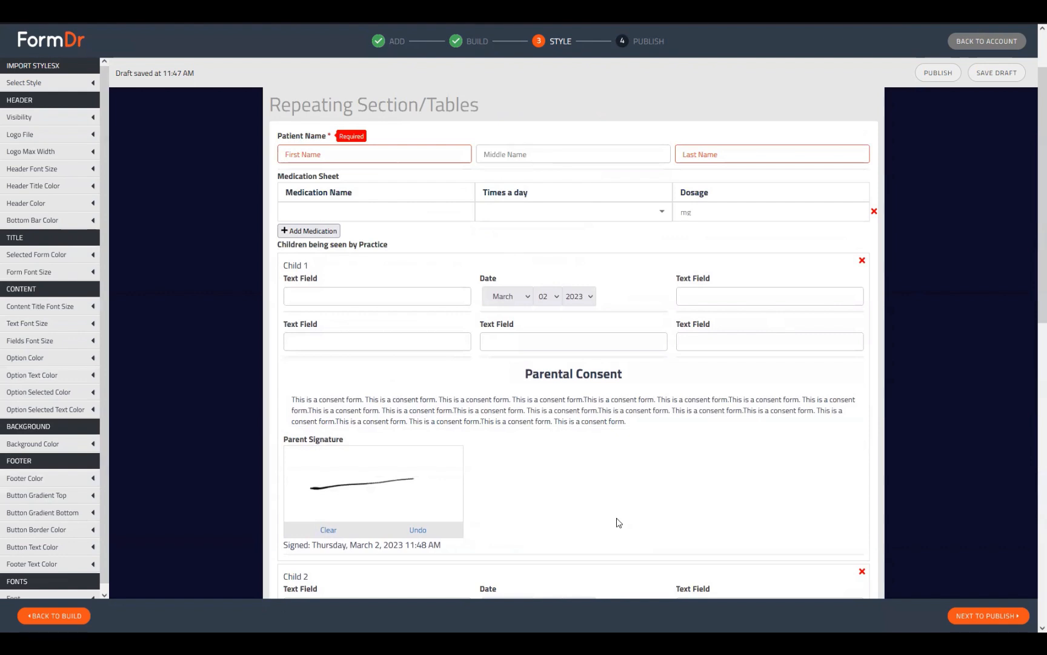
{"action": "left_click", "coordinate": [41, 615]}
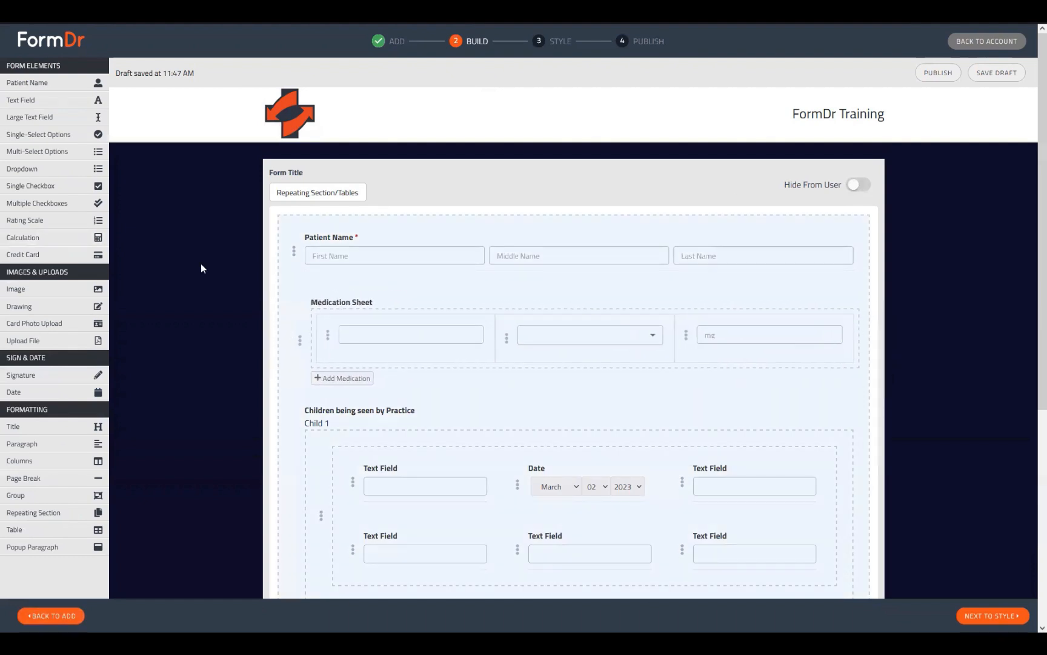
{"action": "left_click_drag", "start_coordinate": [26, 101], "coordinate": [353, 277]}
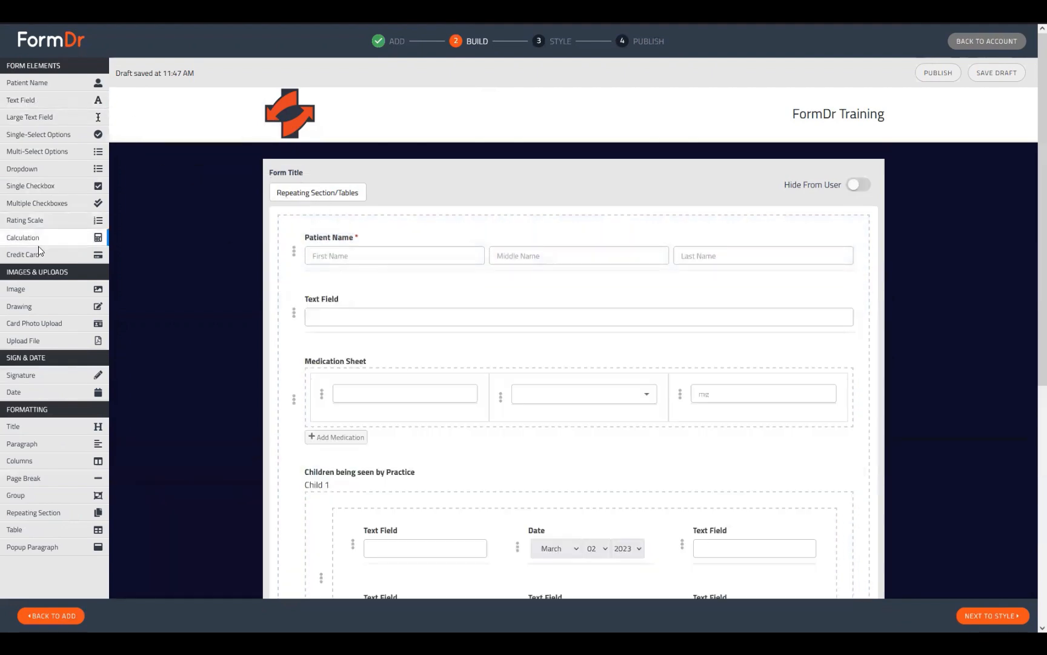
Step: Add a dropdown above the Medication Sheet table, and move the Date field to the third column of the child section's first row
{"action": "left_click_drag", "start_coordinate": [27, 170], "coordinate": [391, 359]}
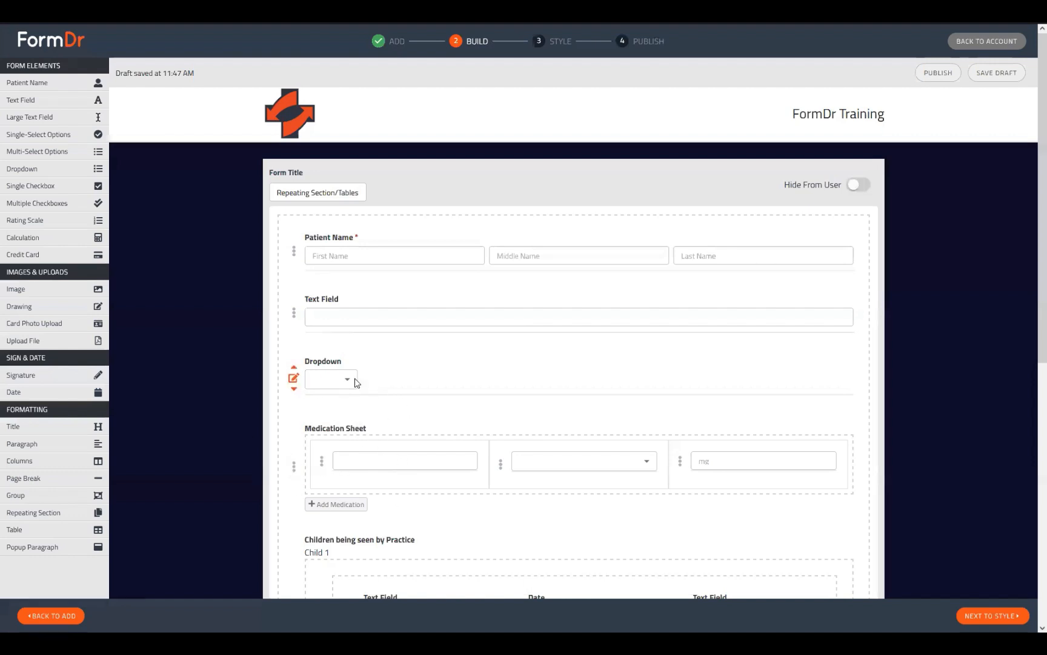
{"action": "scroll", "coordinate": [385, 399], "scroll_direction": "down", "scroll_amount": 3}
{"action": "scroll", "coordinate": [543, 240], "scroll_direction": "down", "scroll_amount": 2}
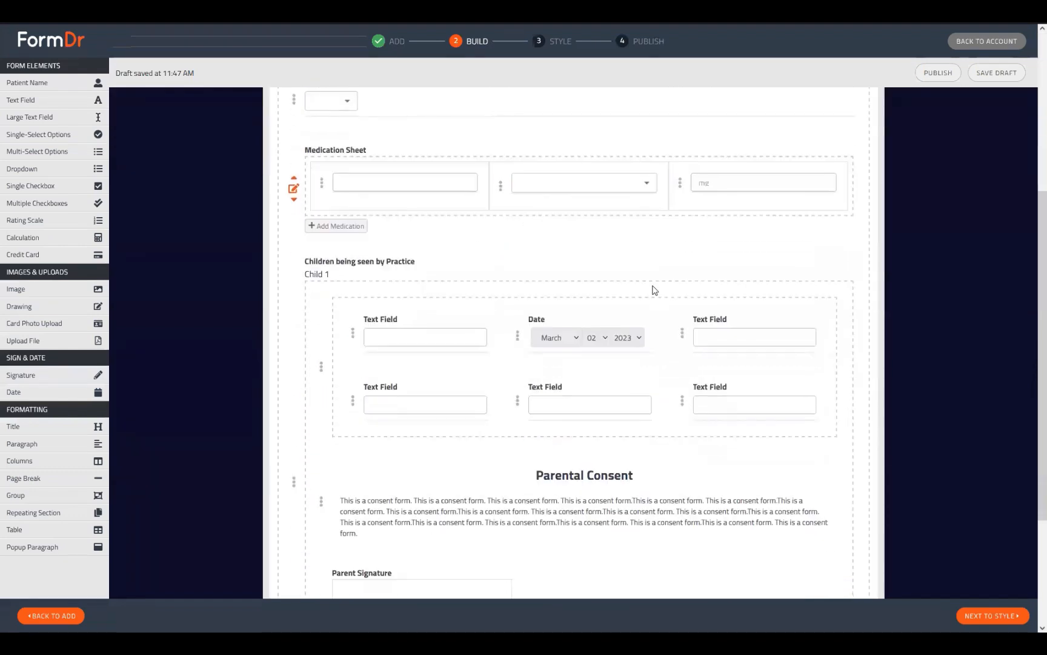
{"action": "scroll", "coordinate": [692, 370], "scroll_direction": "down", "scroll_amount": 3}
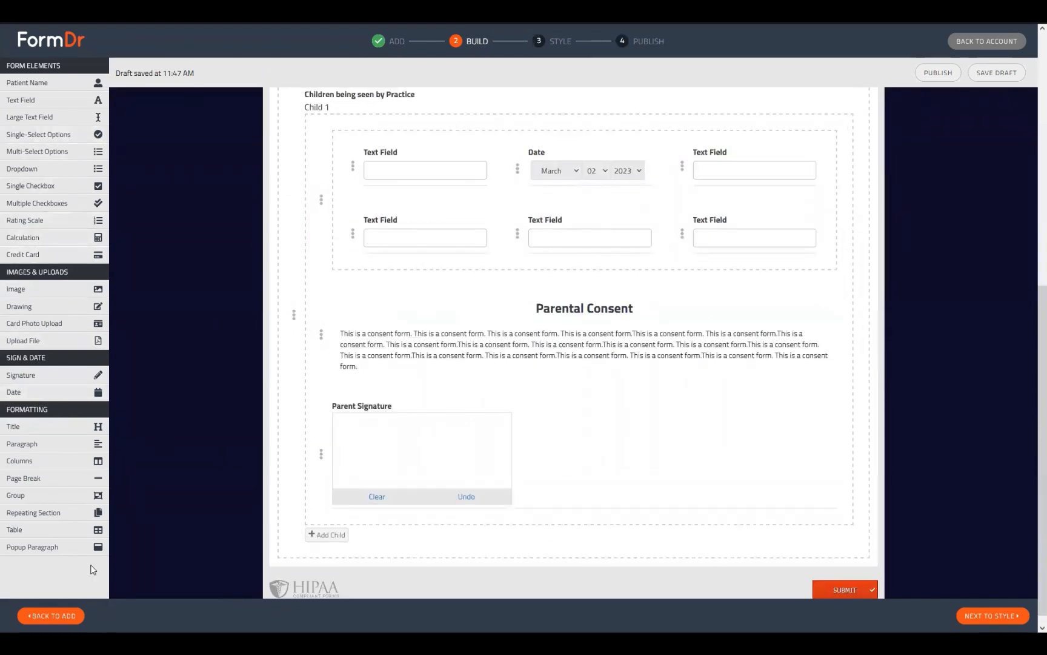
{"action": "scroll", "coordinate": [290, 373], "scroll_direction": "up", "scroll_amount": 3}
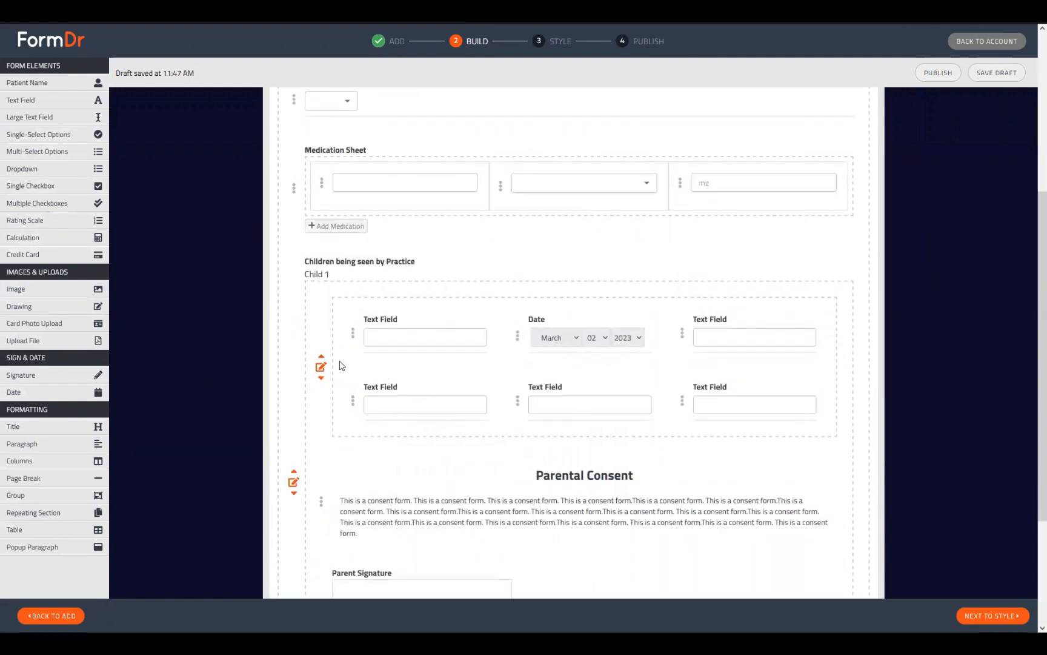
{"action": "scroll", "coordinate": [641, 416], "scroll_direction": "down", "scroll_amount": 3}
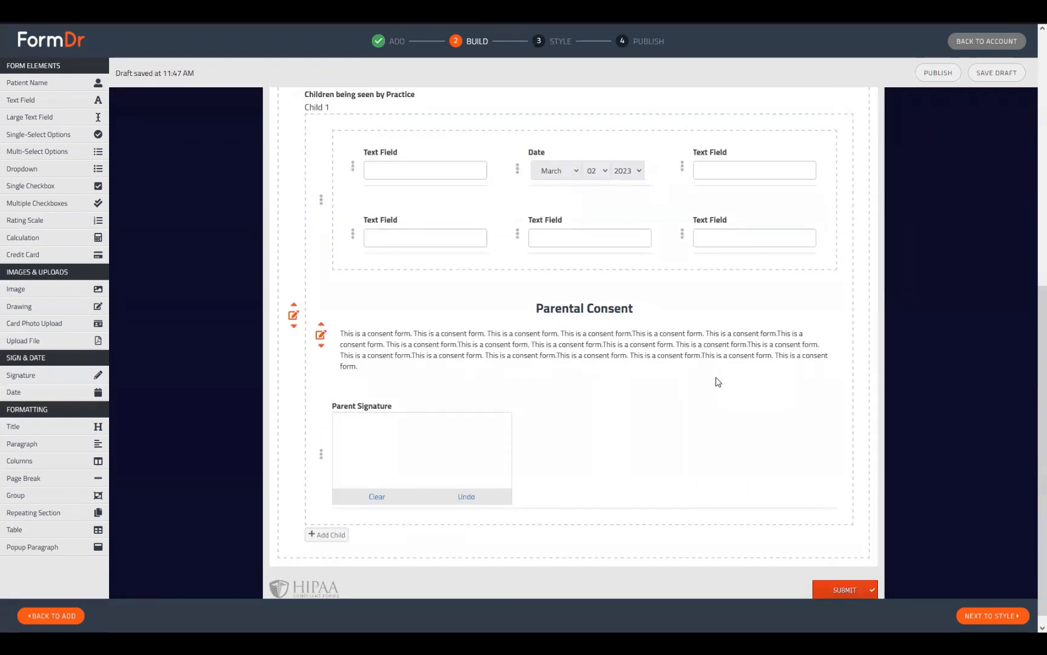
{"action": "scroll", "coordinate": [718, 381], "scroll_direction": "down", "scroll_amount": 1}
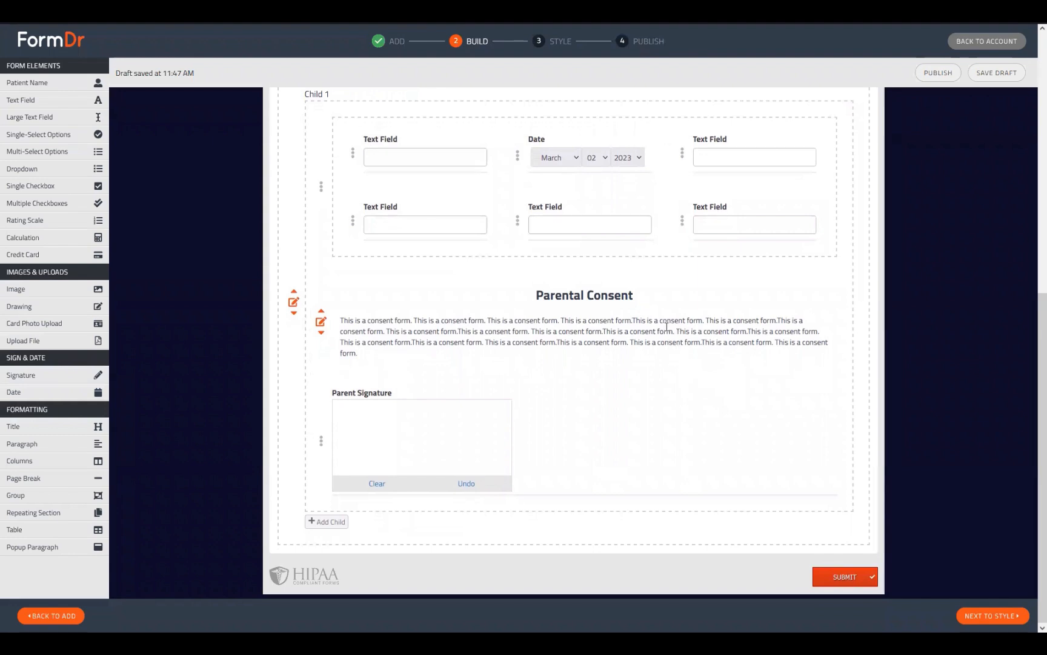
{"action": "scroll", "coordinate": [830, 330], "scroll_direction": "up", "scroll_amount": 2}
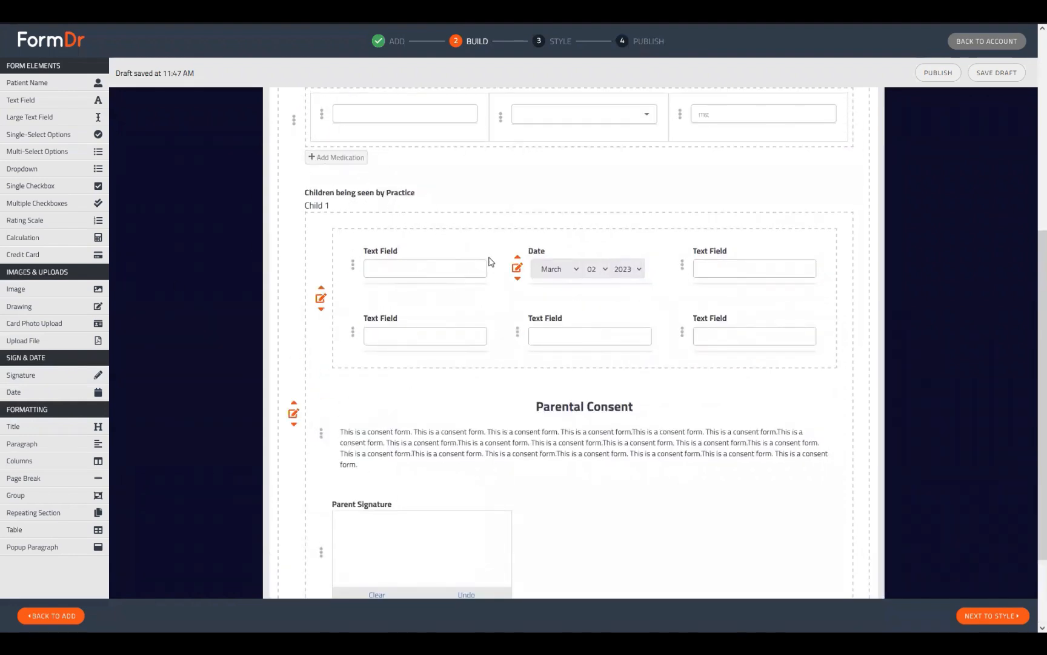
{"action": "left_click_drag", "start_coordinate": [550, 261], "coordinate": [600, 384]}
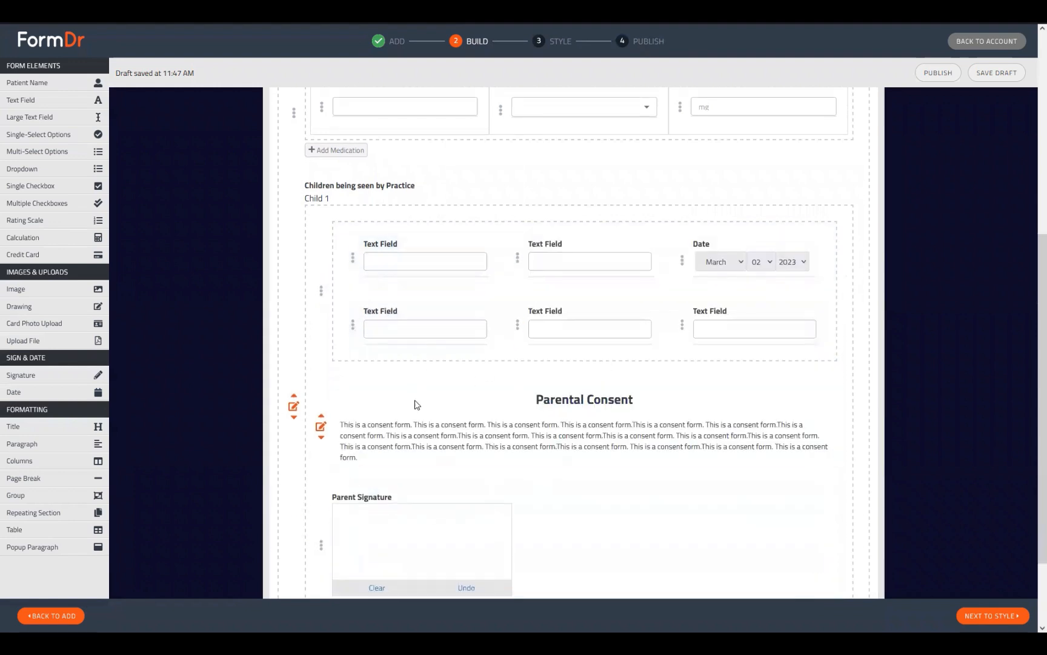
Step: Add a Single-Select Options field below the text fields in the child section's column group
{"action": "scroll", "coordinate": [413, 400], "scroll_direction": "down", "scroll_amount": 2}
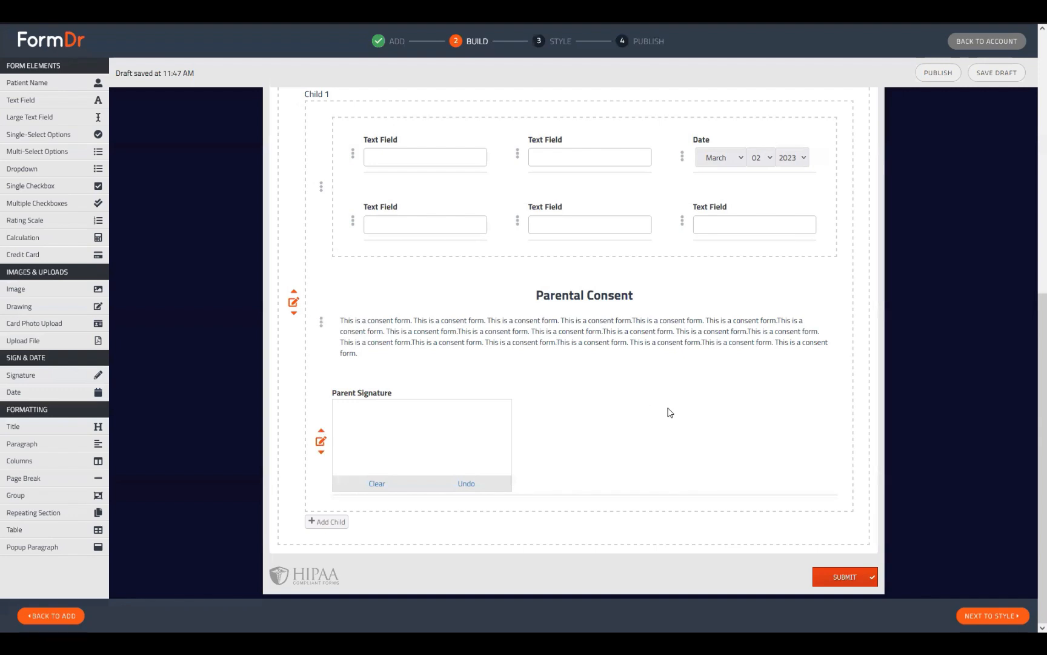
{"action": "scroll", "coordinate": [603, 545], "scroll_direction": "up", "scroll_amount": 3}
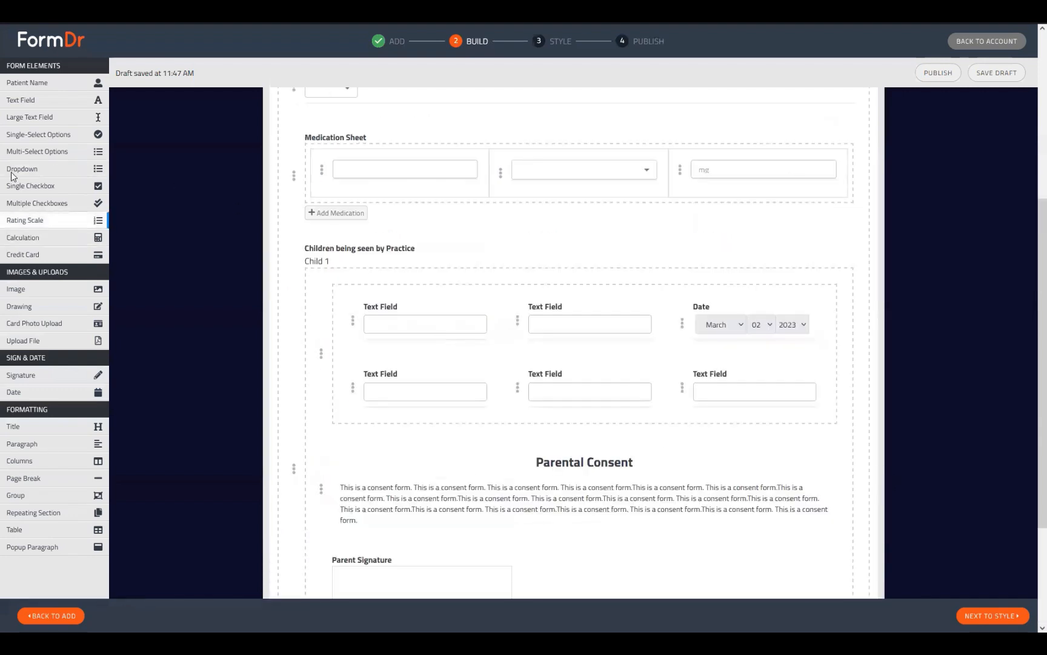
{"action": "left_click_drag", "start_coordinate": [11, 128], "coordinate": [350, 383]}
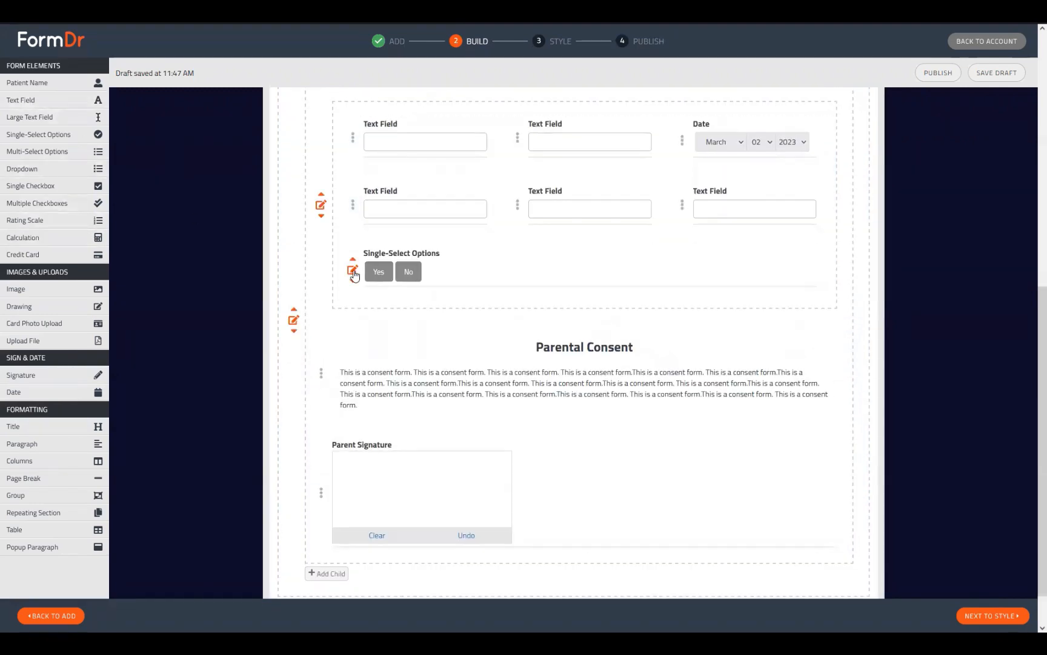
Step: Nest a Large Text Field under the Yes option of the new single-select field
{"action": "left_click", "coordinate": [353, 271]}
{"action": "scroll", "coordinate": [458, 329], "scroll_direction": "down", "scroll_amount": 3}
{"action": "left_click_drag", "start_coordinate": [35, 103], "coordinate": [21, 130]}
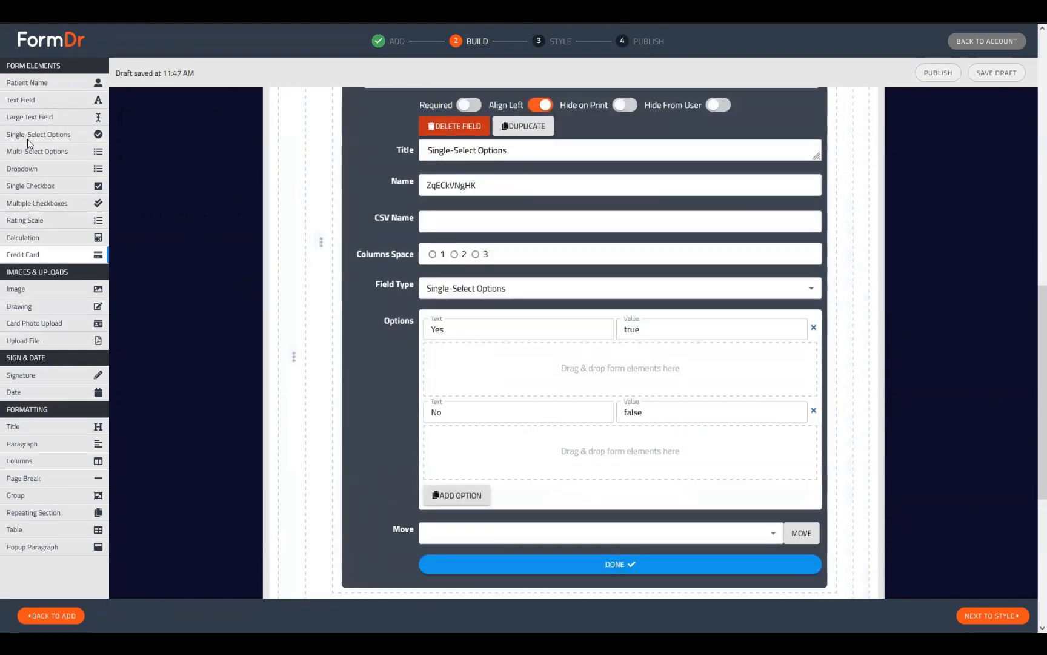
{"action": "left_click_drag", "start_coordinate": [30, 117], "coordinate": [508, 485]}
{"action": "scroll", "coordinate": [523, 508], "scroll_direction": "down", "scroll_amount": 4}
{"action": "left_click", "coordinate": [519, 246]}
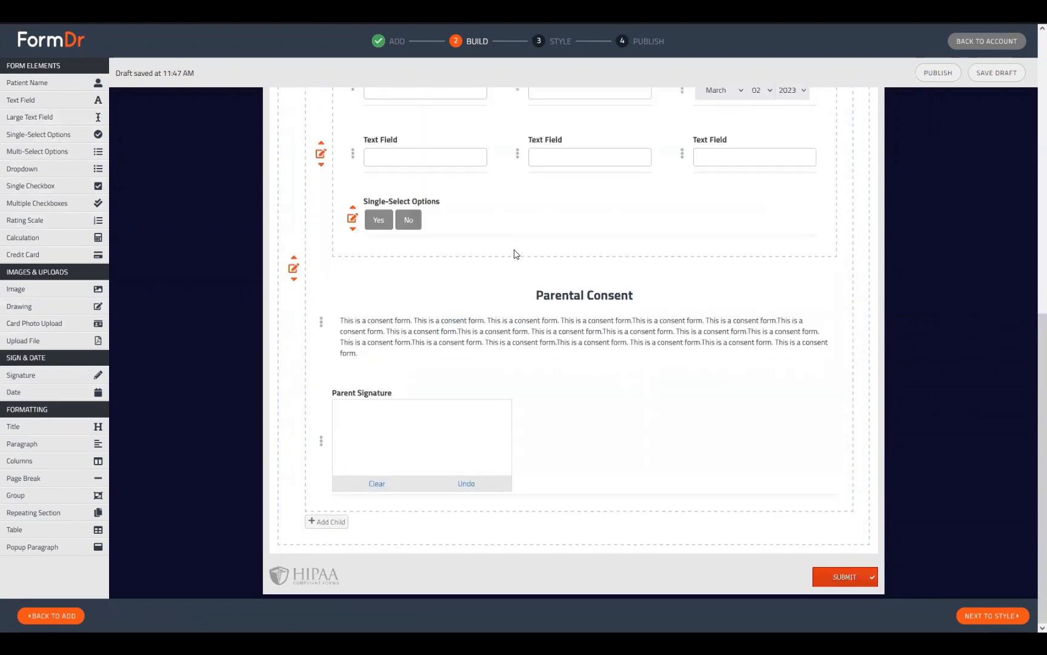
Step: Open the styled form preview, add a second child entry, and answer No to the single-select question for Child 1
{"action": "left_click", "coordinate": [1006, 616]}
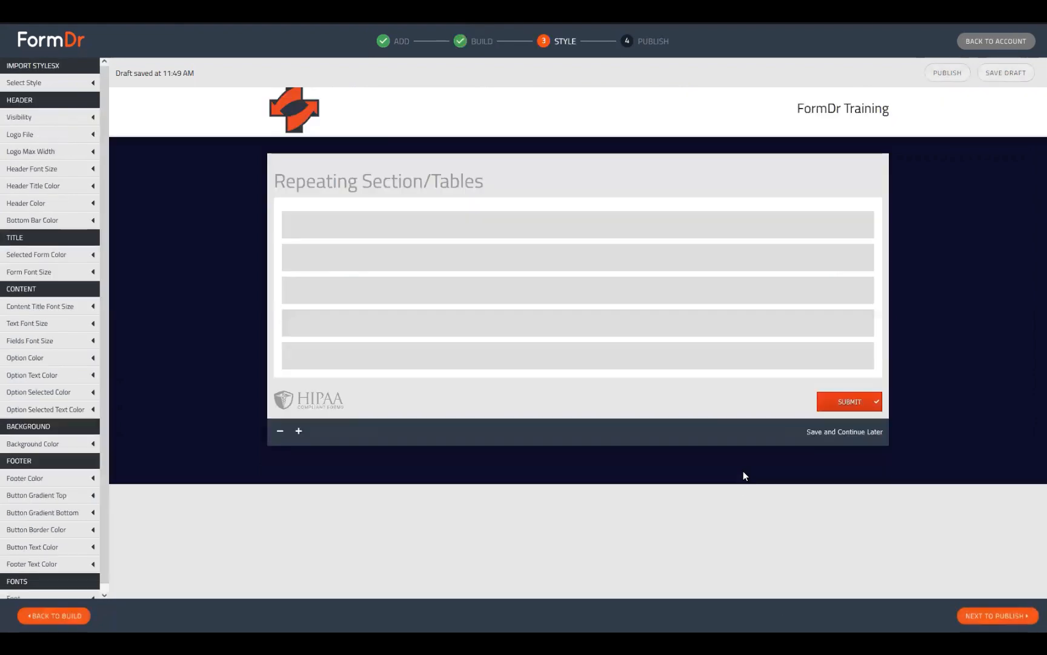
{"action": "scroll", "coordinate": [327, 358], "scroll_direction": "down", "scroll_amount": 5}
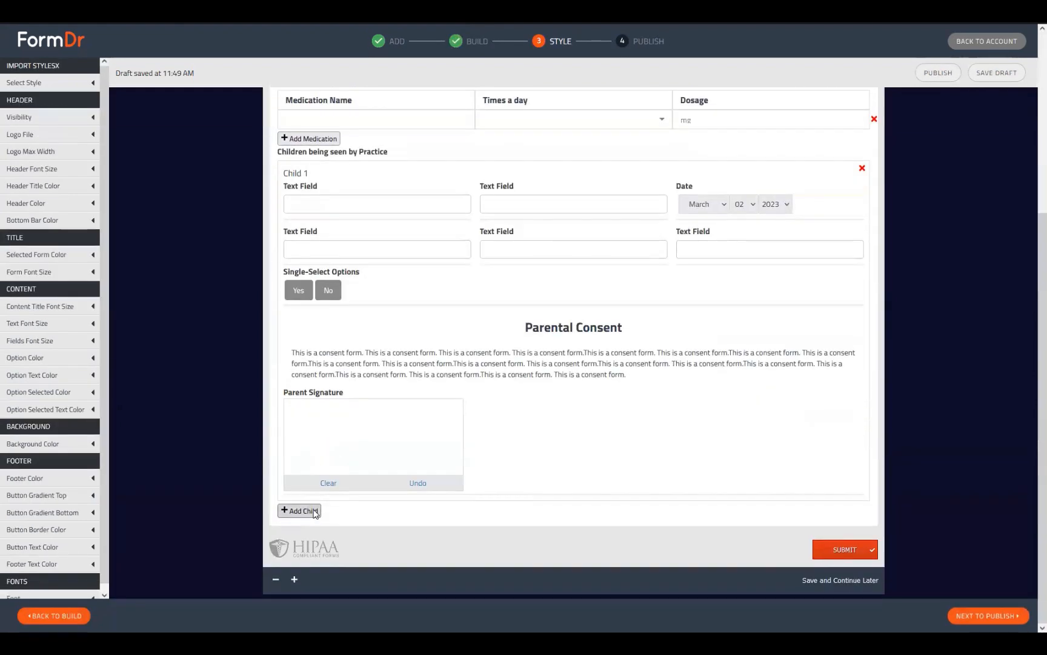
{"action": "left_click", "coordinate": [314, 512]}
{"action": "left_click", "coordinate": [328, 290]}
{"action": "scroll", "coordinate": [381, 259], "scroll_direction": "down", "scroll_amount": 2}
Step: Answer Yes to the single-select question for Child 2, then add a third child entry and answer Yes there too
{"action": "scroll", "coordinate": [364, 339], "scroll_direction": "down", "scroll_amount": 2}
{"action": "left_click", "coordinate": [311, 414]}
{"action": "scroll", "coordinate": [364, 364], "scroll_direction": "down", "scroll_amount": 3}
{"action": "left_click", "coordinate": [316, 553]}
{"action": "scroll", "coordinate": [351, 451], "scroll_direction": "down", "scroll_amount": 2}
{"action": "scroll", "coordinate": [357, 443], "scroll_direction": "down", "scroll_amount": 2}
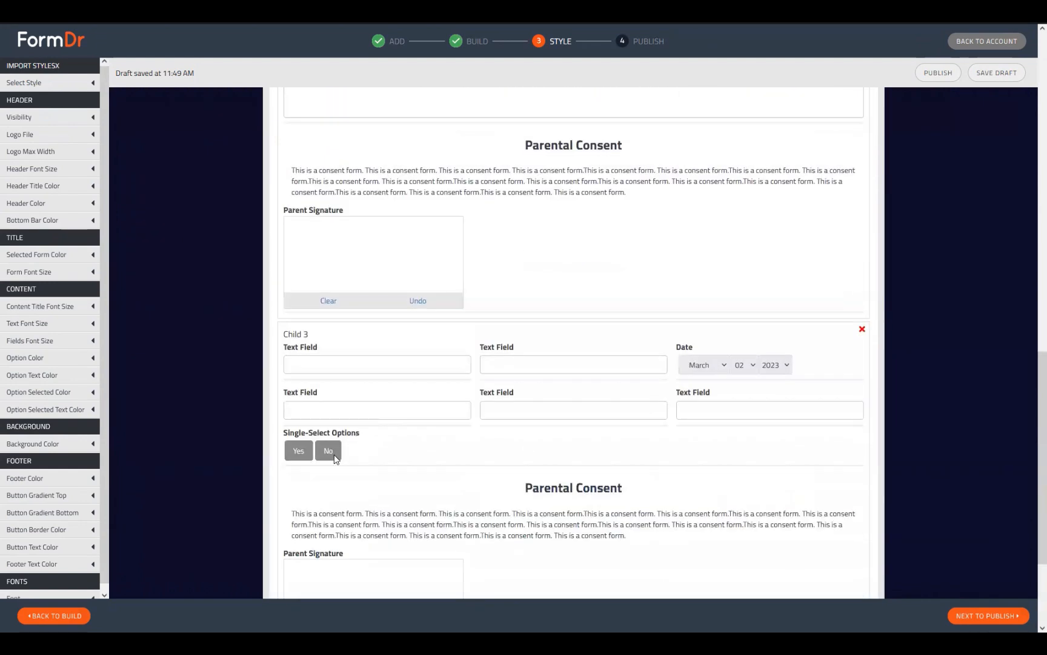
{"action": "left_click", "coordinate": [309, 450]}
{"action": "scroll", "coordinate": [306, 339], "scroll_direction": "down", "scroll_amount": 4}
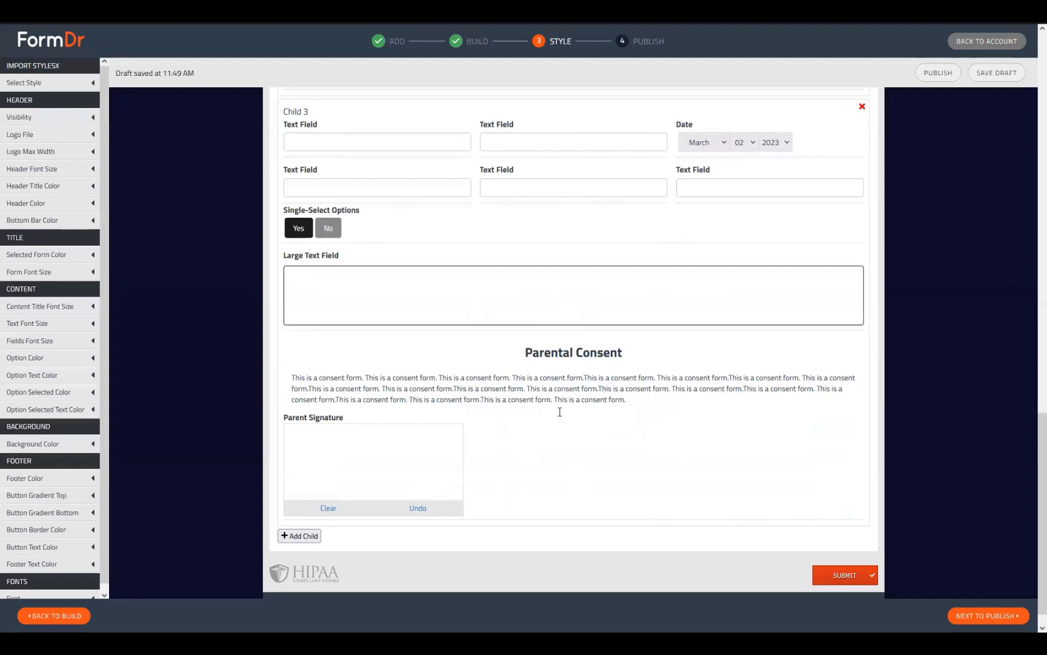
Step: View the header's logo file setting and darken the form's background color to a near-black navy
{"action": "scroll", "coordinate": [642, 353], "scroll_direction": "up", "scroll_amount": 6}
{"action": "scroll", "coordinate": [483, 446], "scroll_direction": "up", "scroll_amount": 5}
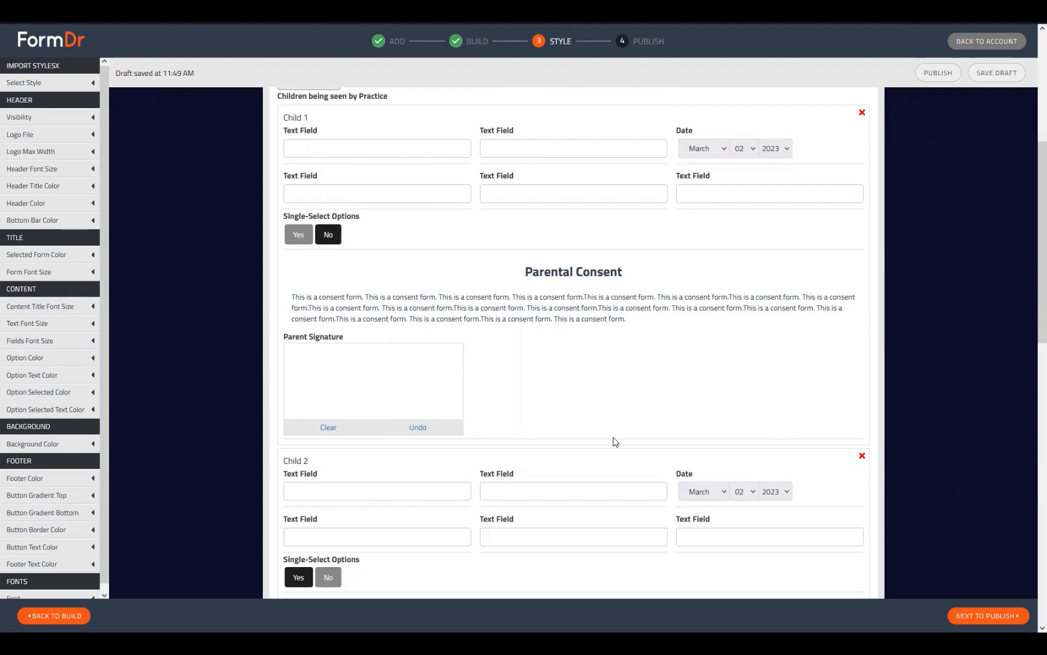
{"action": "scroll", "coordinate": [626, 433], "scroll_direction": "up", "scroll_amount": 5}
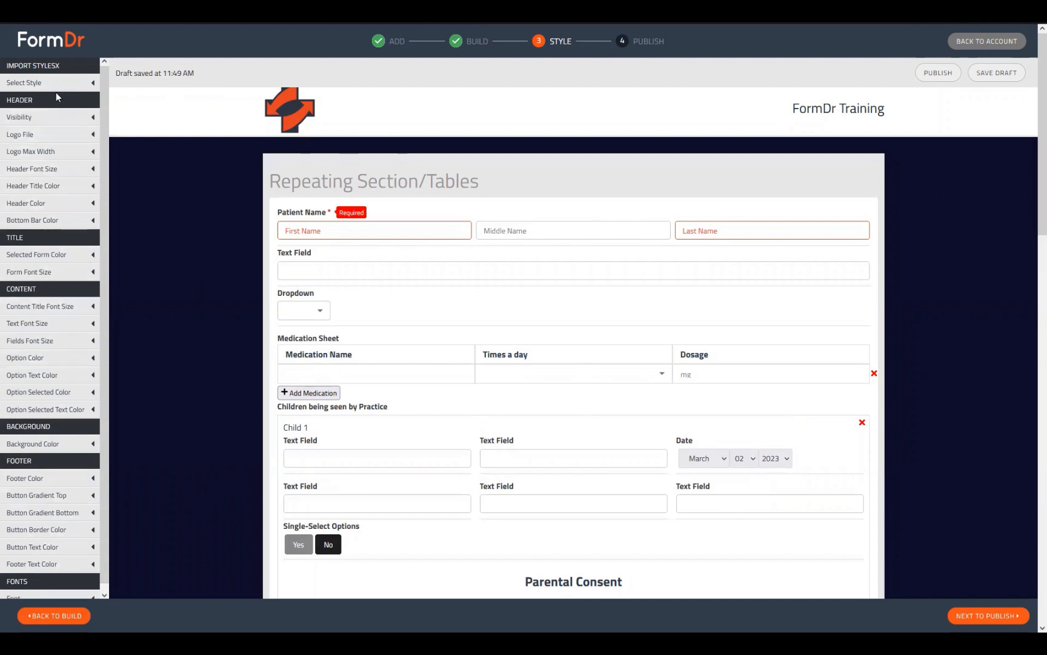
{"action": "left_click", "coordinate": [22, 135]}
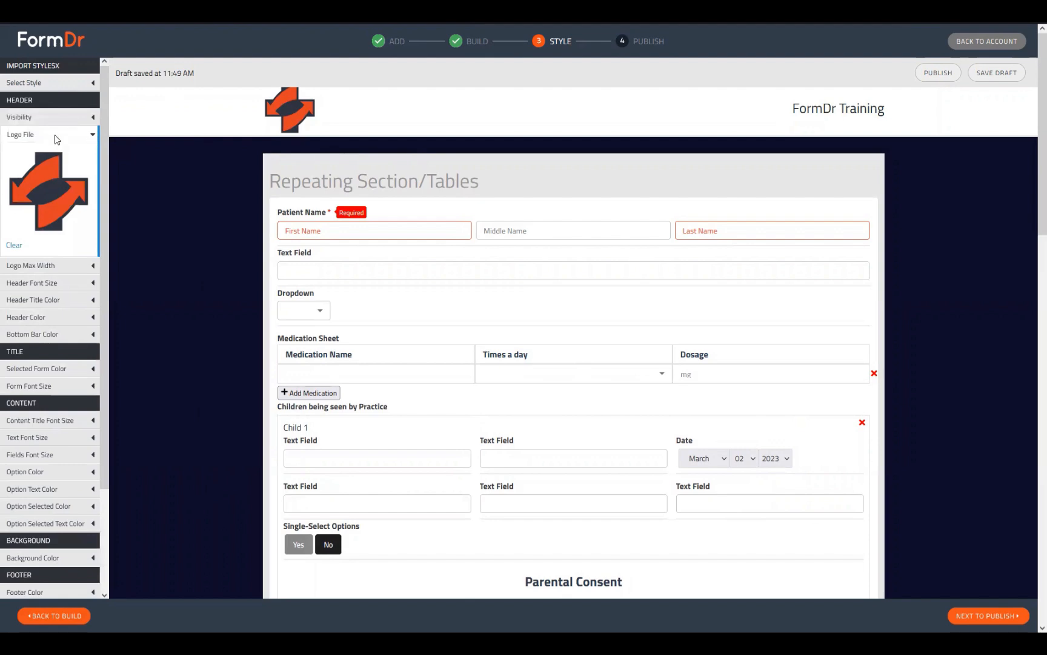
{"action": "scroll", "coordinate": [96, 414], "scroll_direction": "down", "scroll_amount": 2}
{"action": "left_click", "coordinate": [33, 428]}
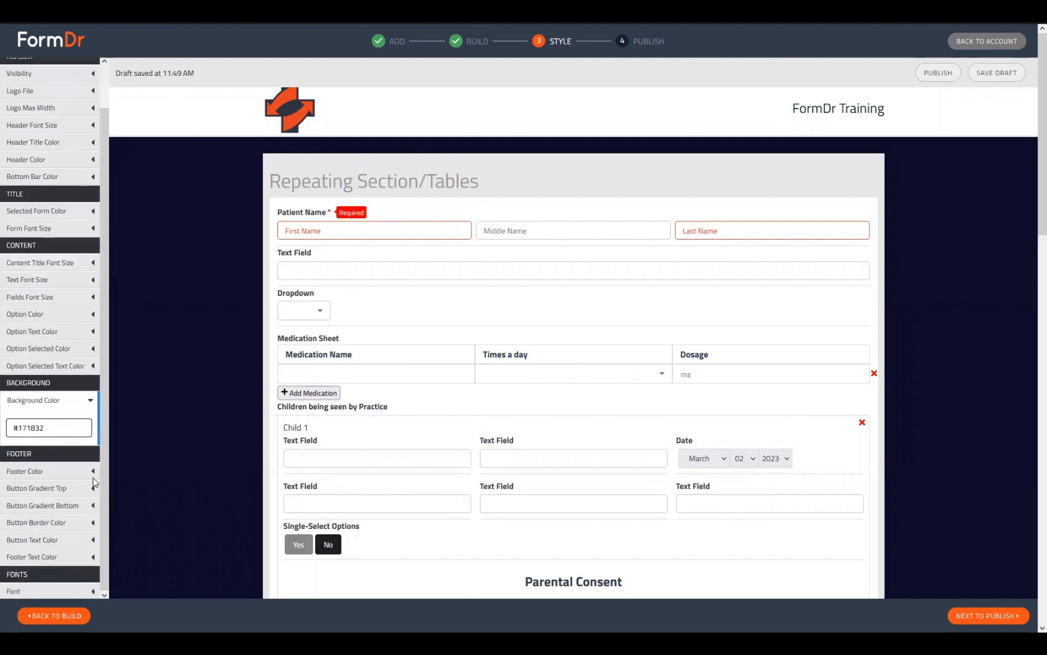
{"action": "left_click", "coordinate": [34, 427]}
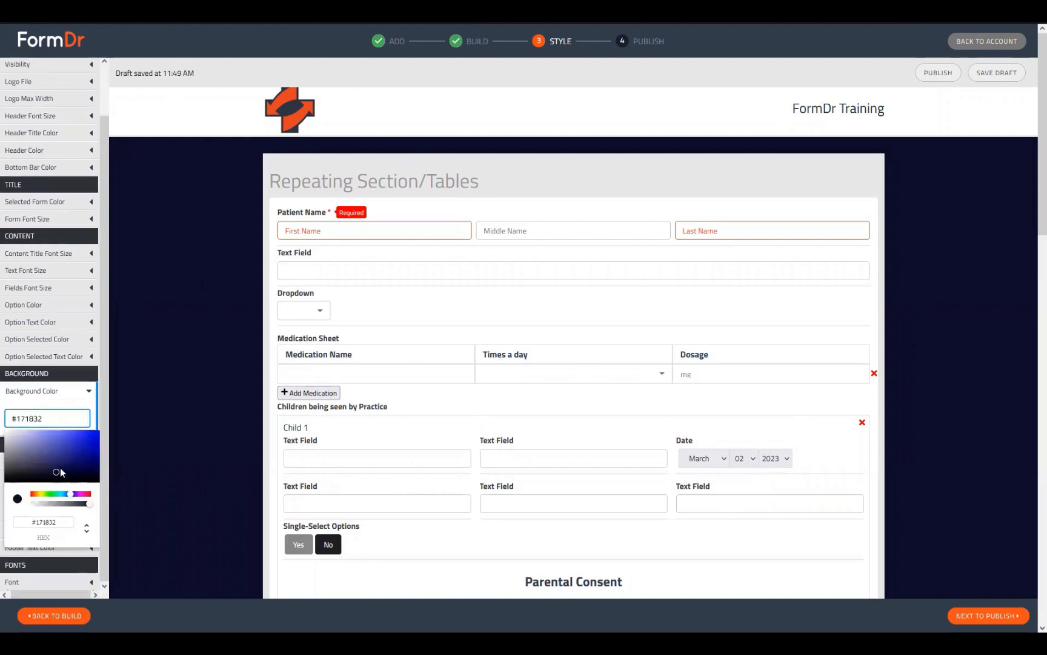
{"action": "left_click", "coordinate": [75, 467]}
{"action": "right_click", "coordinate": [78, 469]}
{"action": "left_click_drag", "start_coordinate": [70, 471], "coordinate": [93, 477]}
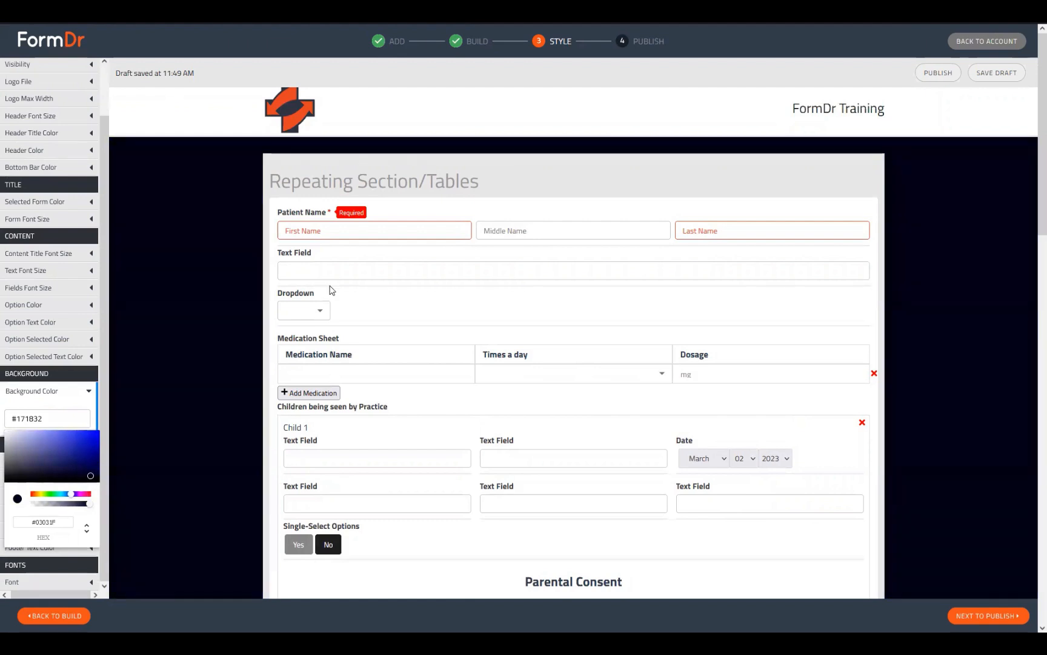
{"action": "left_click", "coordinate": [153, 351]}
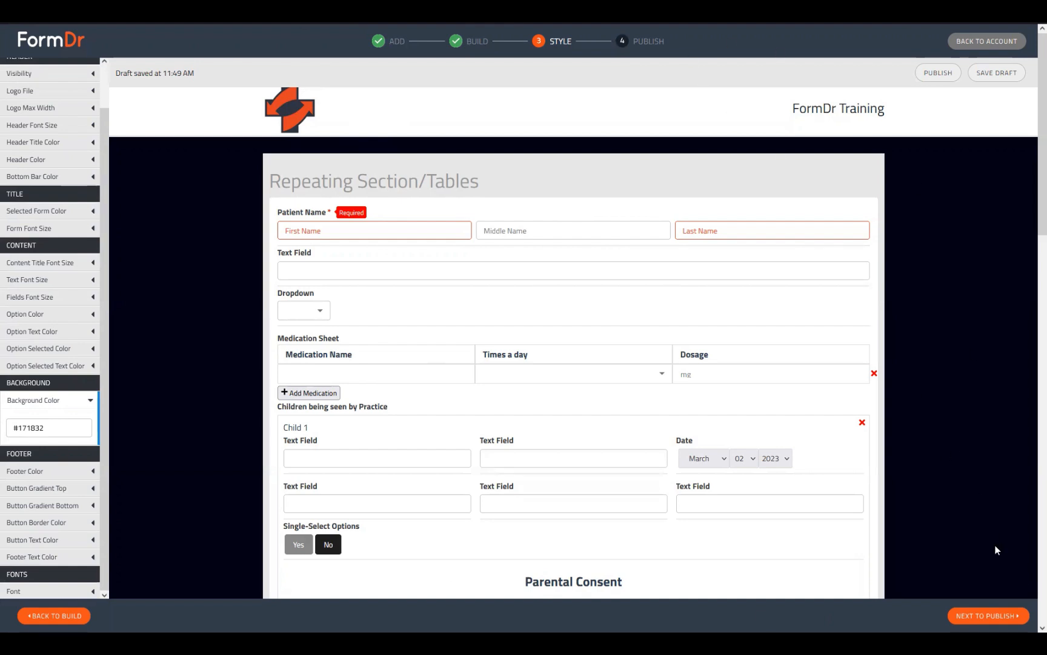
Step: Publish the packet of forms and save its packet name as "FormDr Training"
{"action": "left_click", "coordinate": [964, 616]}
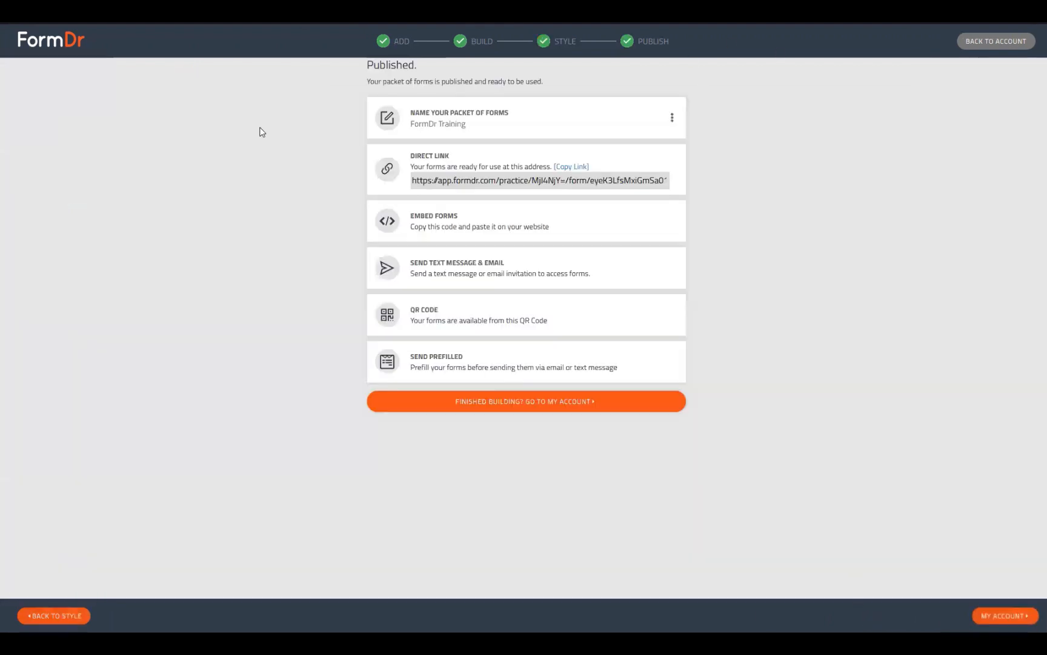
{"action": "left_click_drag", "start_coordinate": [359, 64], "coordinate": [405, 65]}
{"action": "left_click", "coordinate": [540, 109]}
{"action": "left_click", "coordinate": [673, 118]}
{"action": "left_click", "coordinate": [691, 140]}
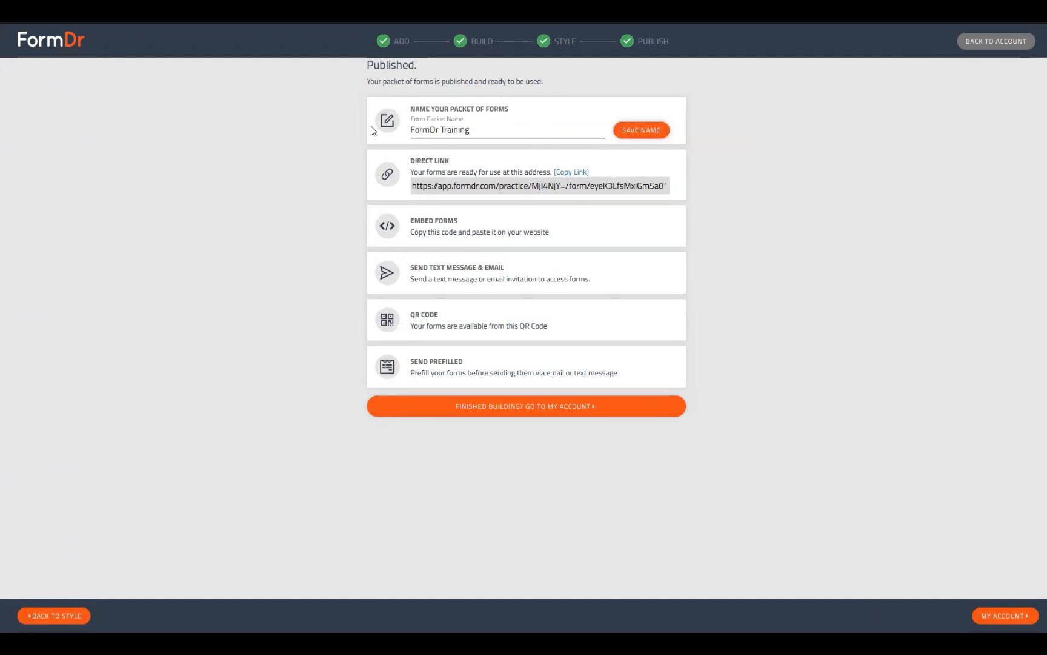
{"action": "left_click", "coordinate": [621, 136]}
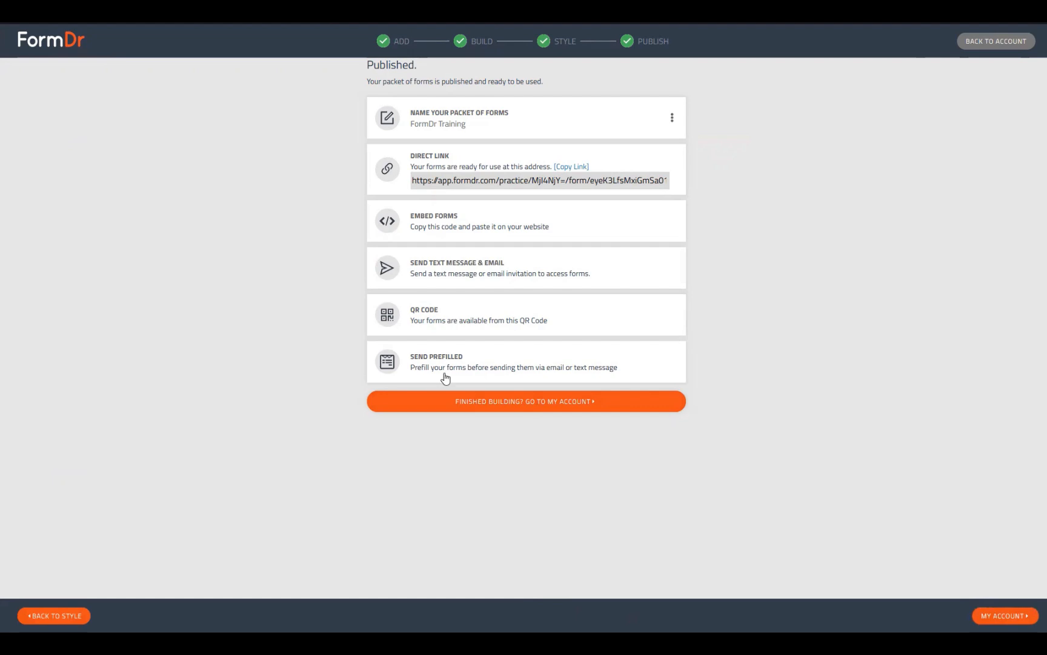
Step: Finish building, go to the account's list of forms, and open the published FormDr Training form
{"action": "left_click", "coordinate": [548, 402]}
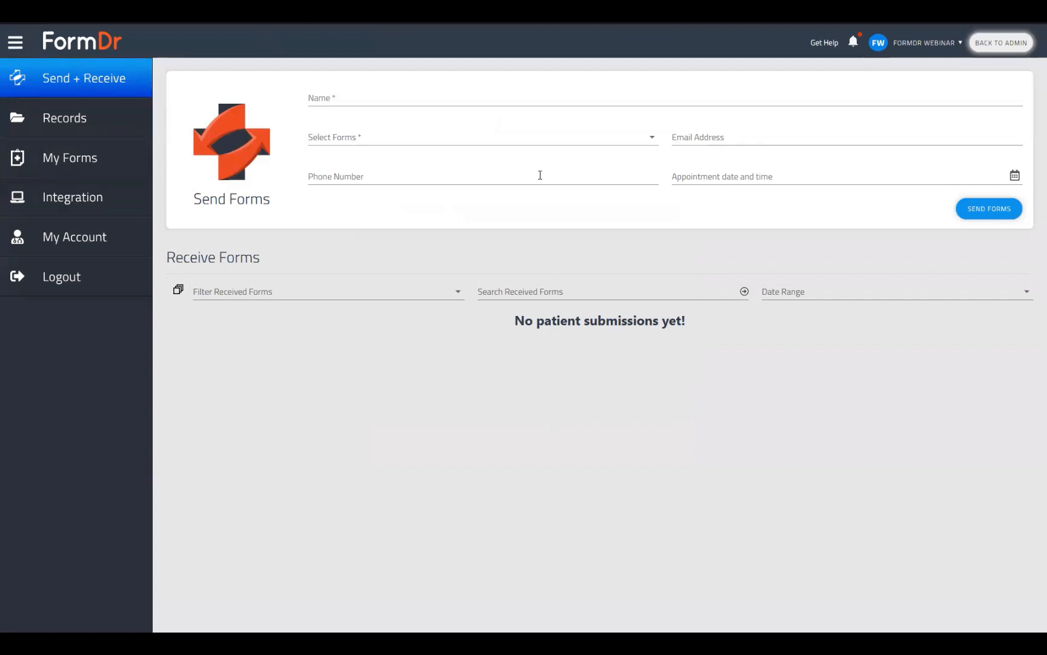
{"action": "left_click", "coordinate": [41, 156]}
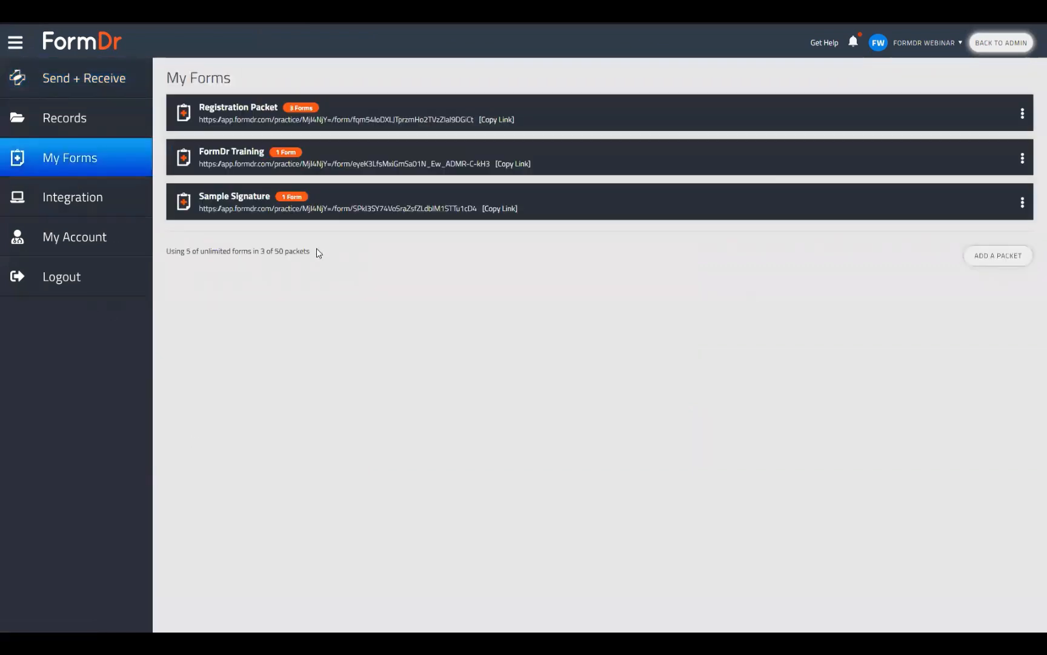
{"action": "left_click", "coordinate": [313, 165]}
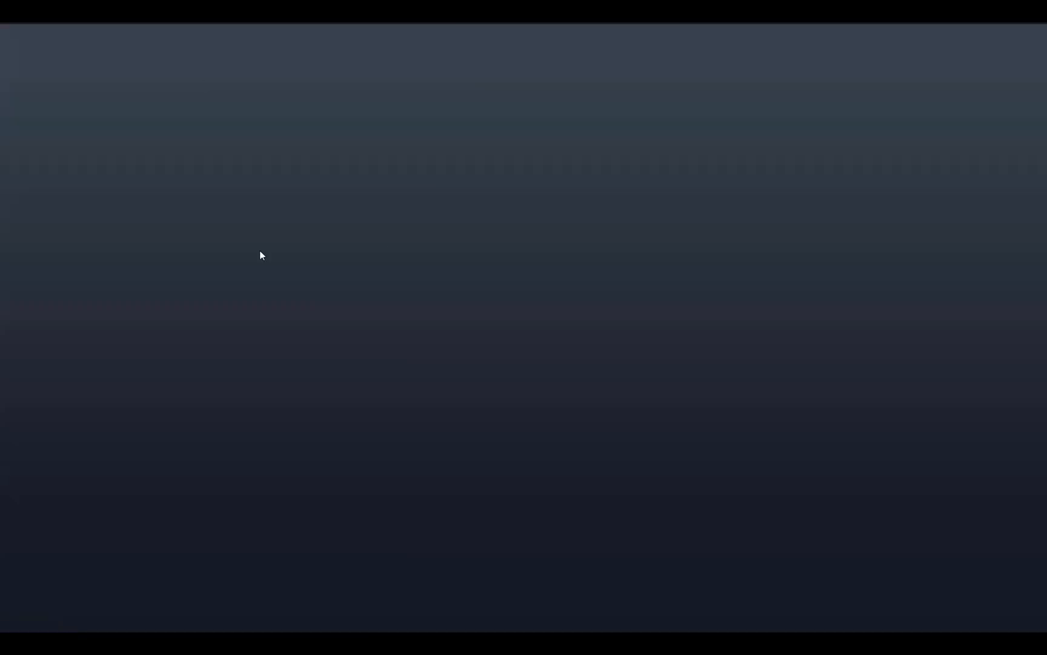
{"action": "scroll", "coordinate": [445, 291], "scroll_direction": "down", "scroll_amount": 4}
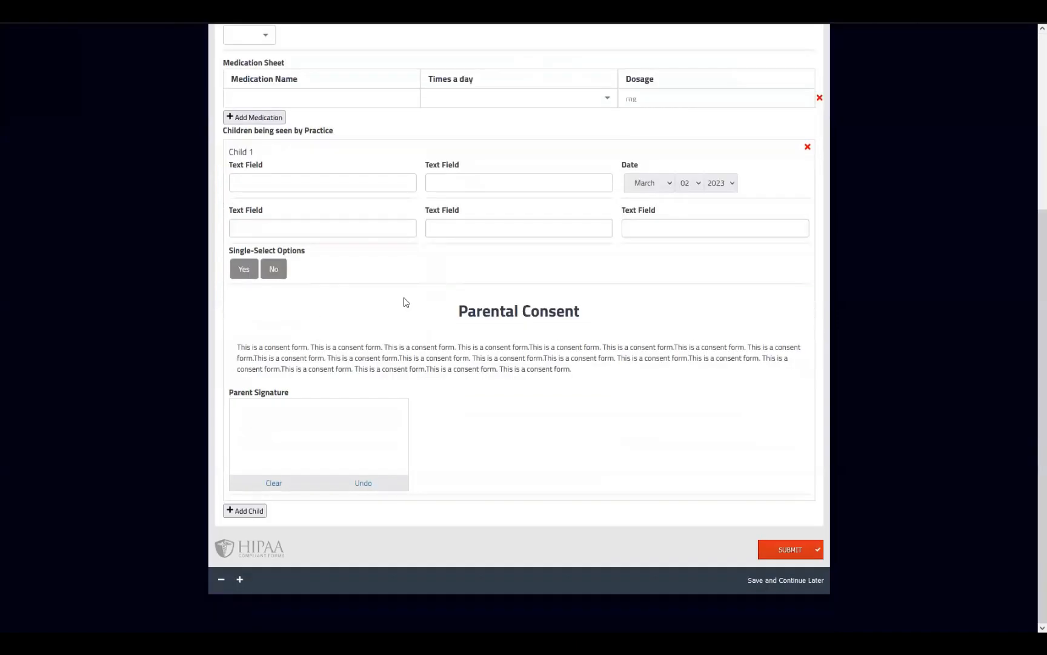
Step: Add another child entry to the live form and draw a sample stroke in a Parent Signature box
{"action": "left_click", "coordinate": [256, 511]}
{"action": "scroll", "coordinate": [521, 485], "scroll_direction": "down", "scroll_amount": 6}
{"action": "left_click_drag", "start_coordinate": [270, 427], "coordinate": [351, 429]}
{"action": "scroll", "coordinate": [611, 333], "scroll_direction": "up", "scroll_amount": 10}
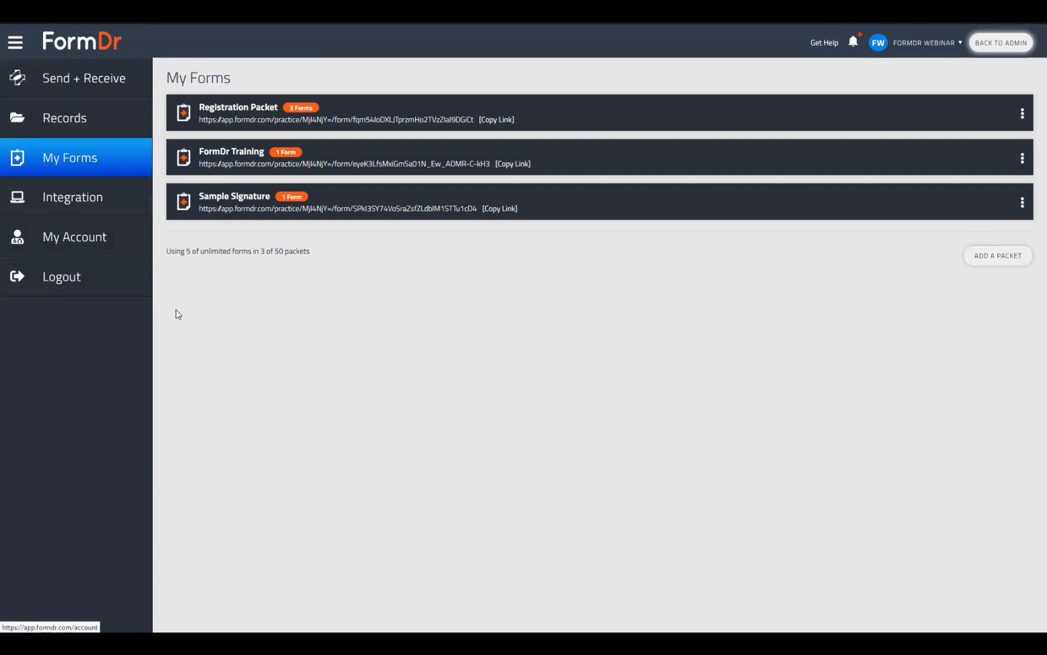
Step: Open the support request page in the account settings
{"action": "left_click", "coordinate": [89, 237]}
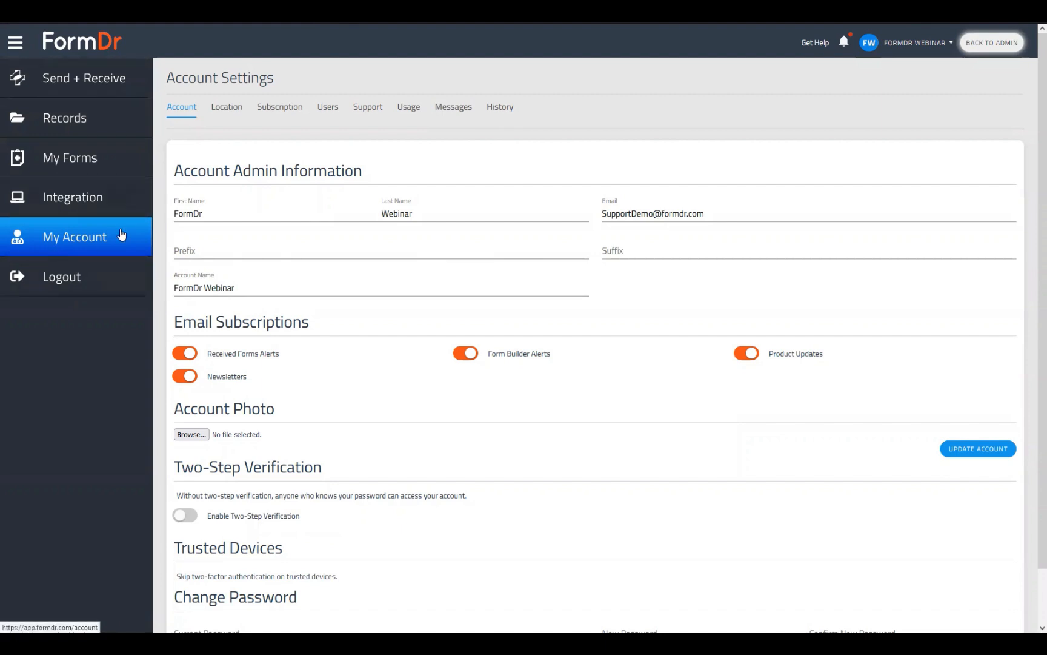
{"action": "left_click", "coordinate": [64, 241]}
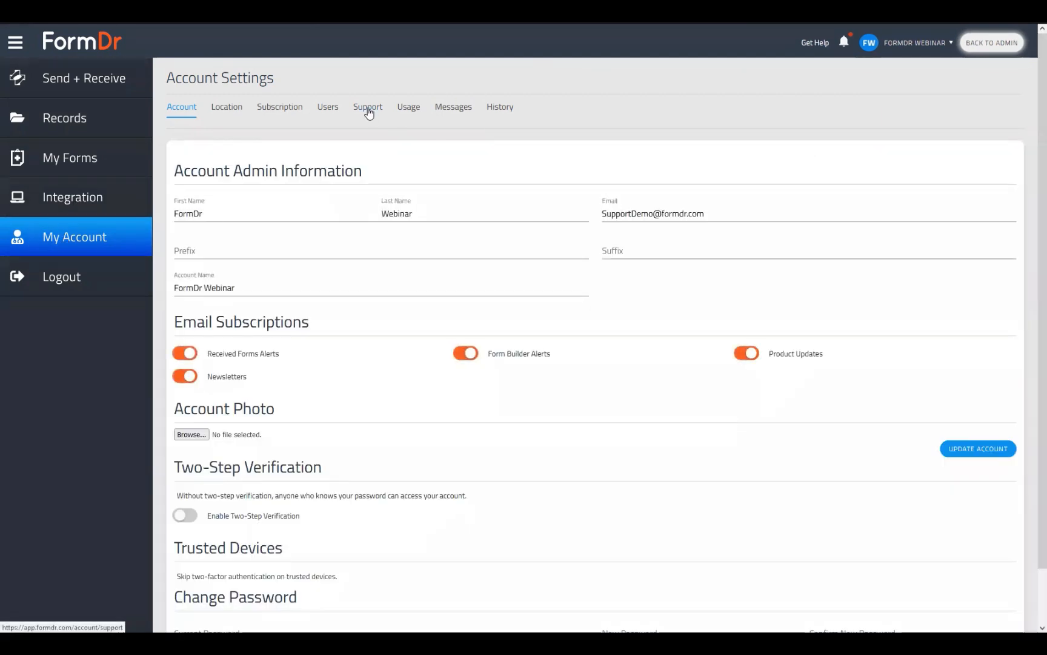
{"action": "left_click", "coordinate": [367, 109]}
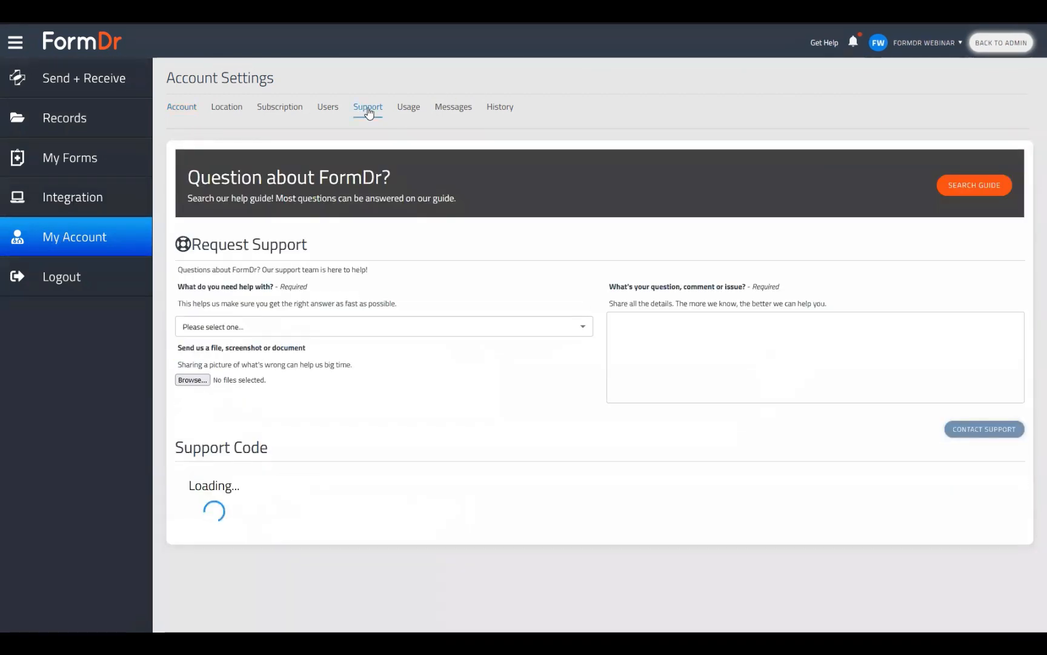
Step: Open the March 2023 Webinar Schedule from the help guide's FormDr Updates and review its onboarding, beginner and advanced form building sessions
{"action": "left_click", "coordinate": [977, 187]}
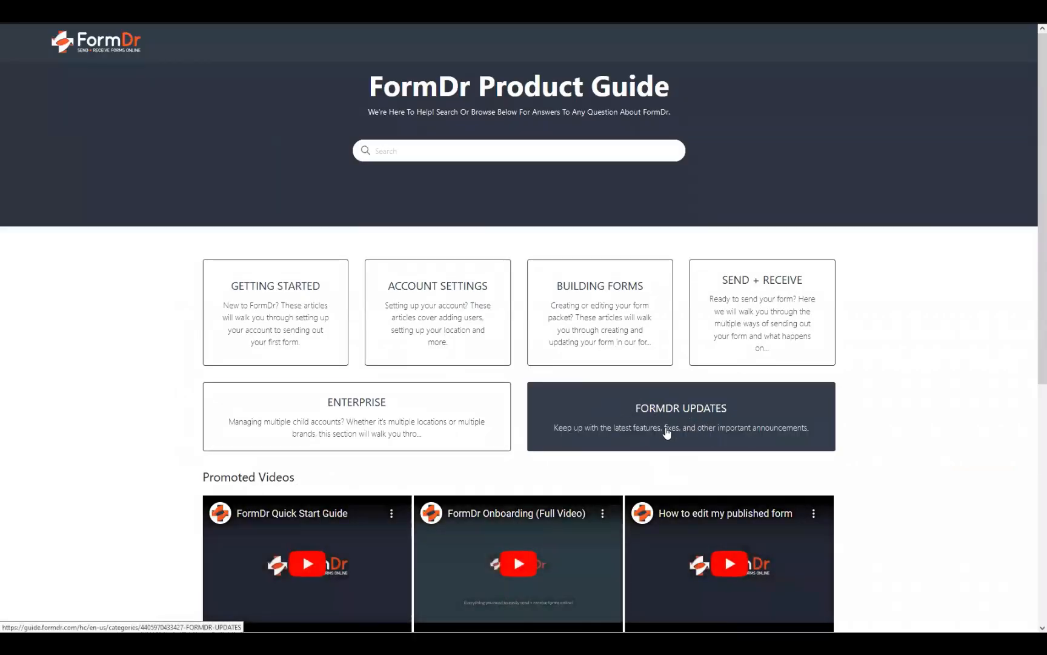
{"action": "left_click", "coordinate": [653, 416]}
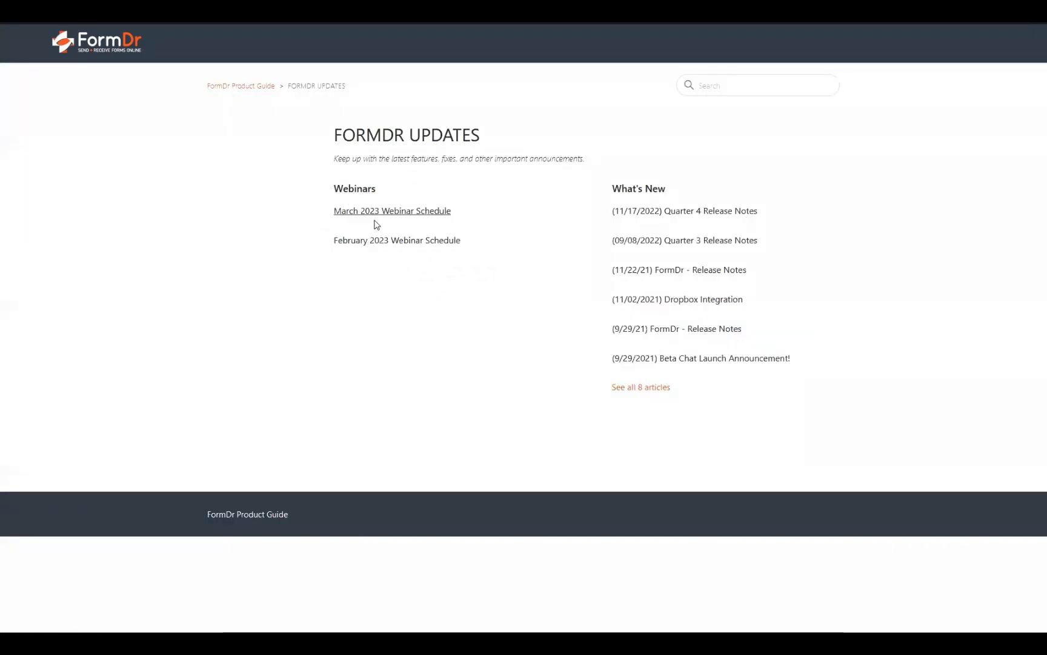
{"action": "left_click", "coordinate": [399, 213]}
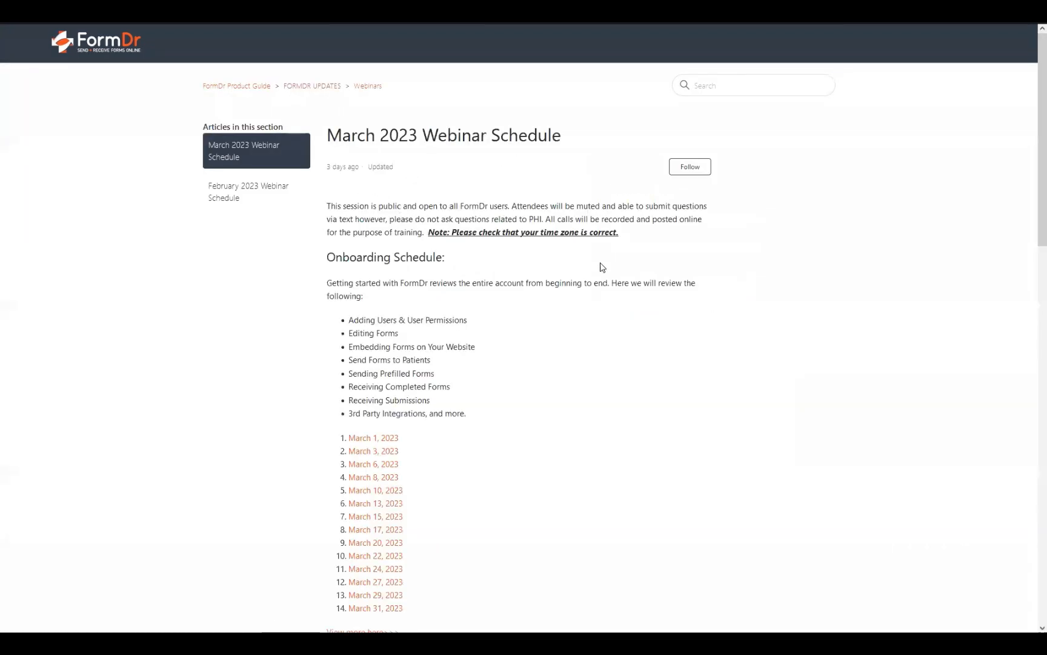
{"action": "scroll", "coordinate": [605, 251], "scroll_direction": "down", "scroll_amount": 4}
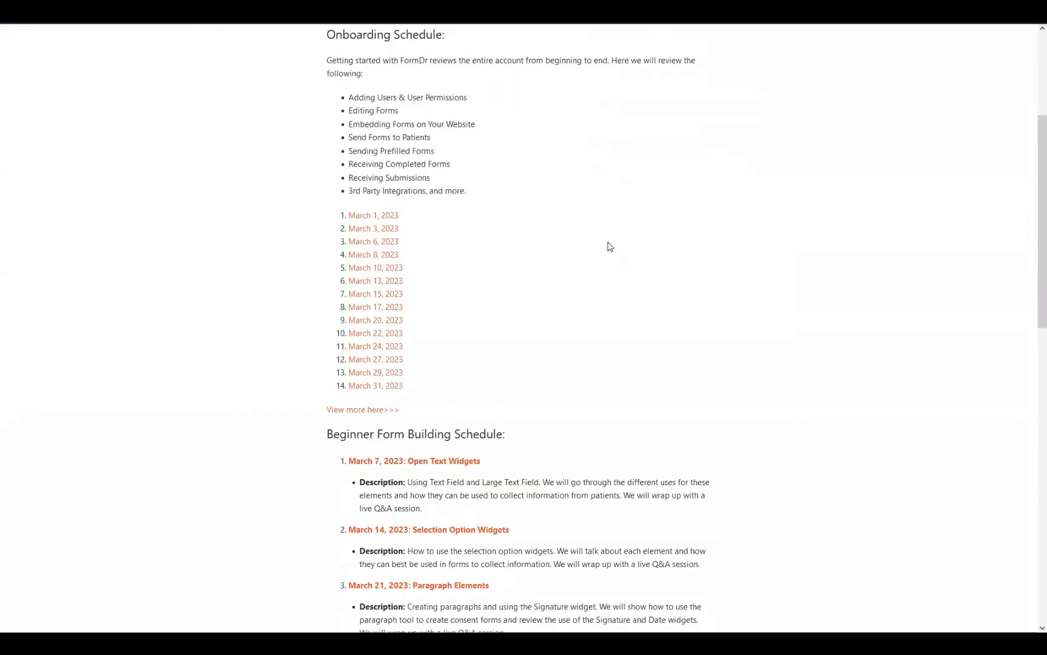
{"action": "scroll", "coordinate": [600, 249], "scroll_direction": "up", "scroll_amount": 1}
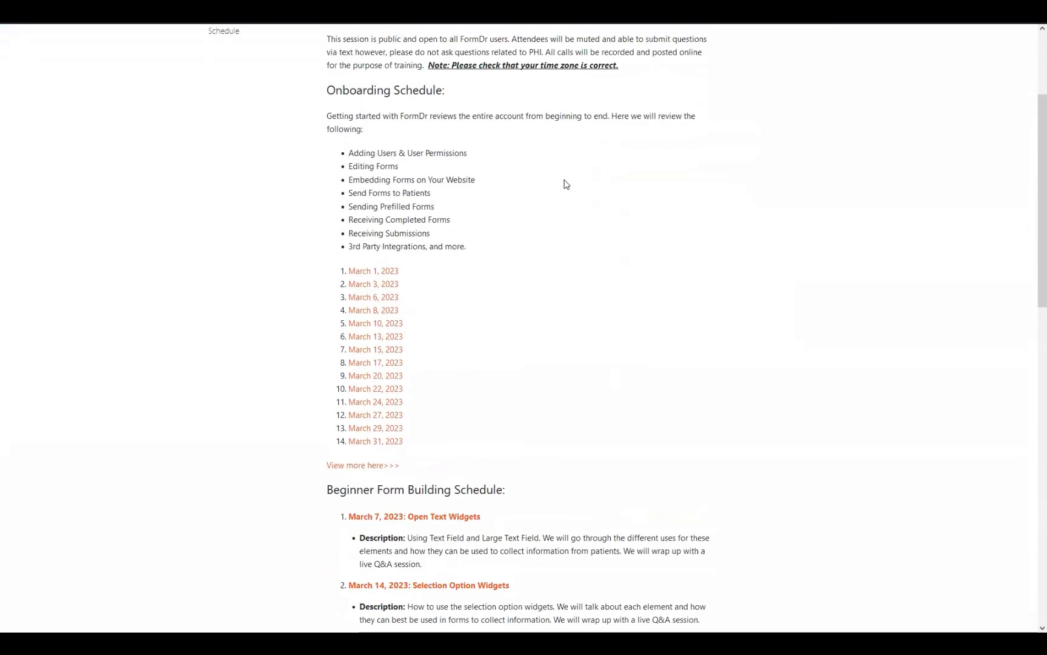
{"action": "scroll", "coordinate": [477, 220], "scroll_direction": "down", "scroll_amount": 8}
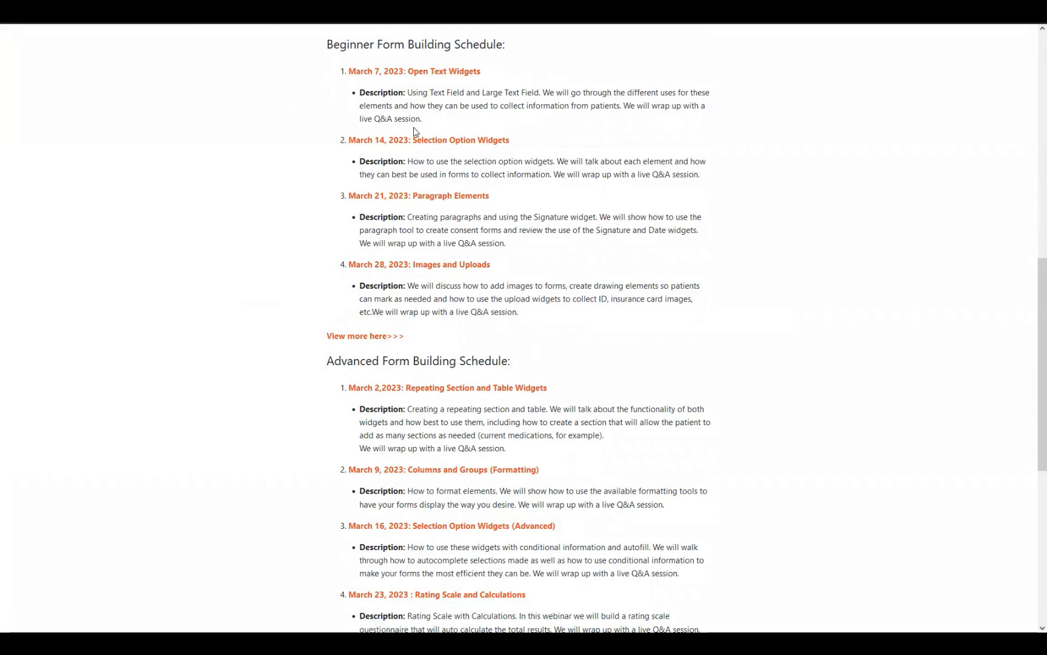
{"action": "scroll", "coordinate": [425, 182], "scroll_direction": "up", "scroll_amount": 6}
{"action": "scroll", "coordinate": [467, 303], "scroll_direction": "down", "scroll_amount": 2}
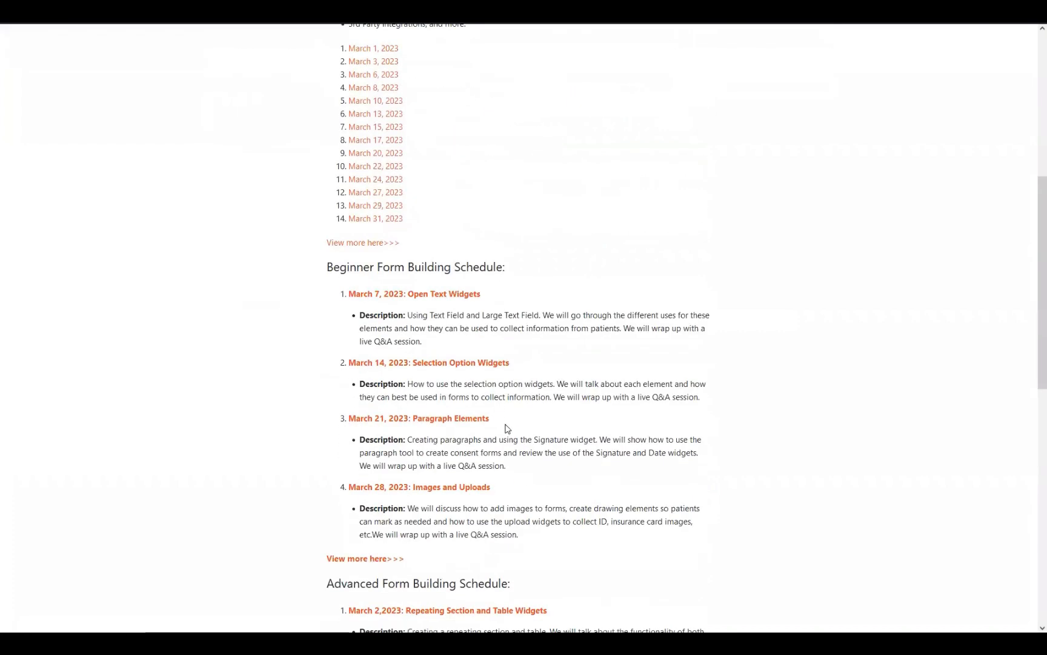
{"action": "scroll", "coordinate": [496, 419], "scroll_direction": "down", "scroll_amount": 5}
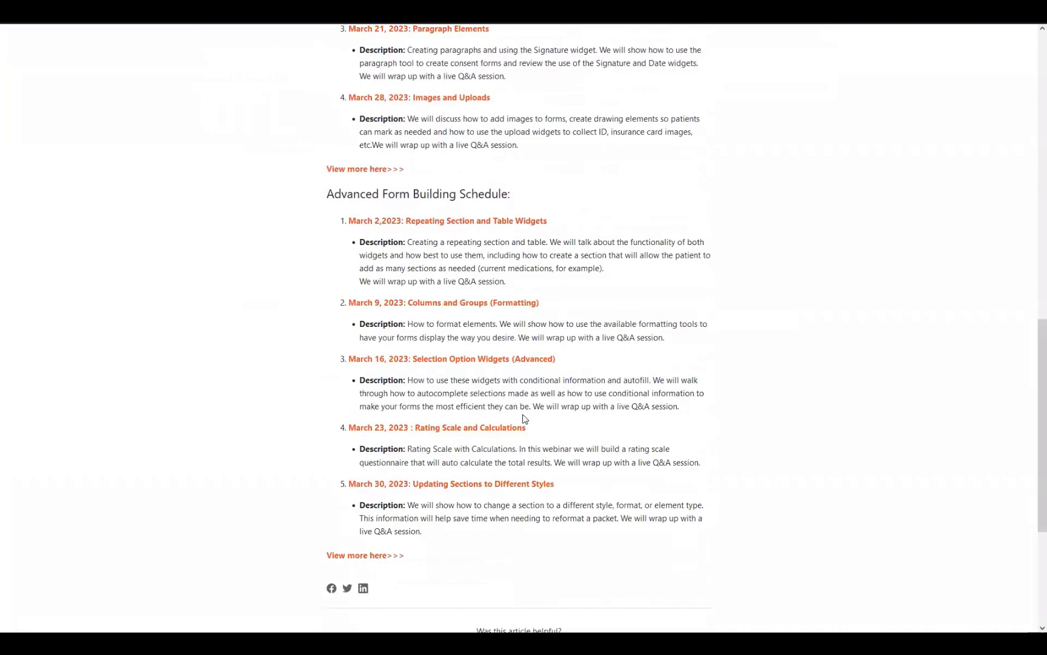
Step: Open the February 2023 Webinar Schedule and launch the posted recording of the February 7 Adding New Forms session
{"action": "scroll", "coordinate": [499, 428], "scroll_direction": "up", "scroll_amount": 10}
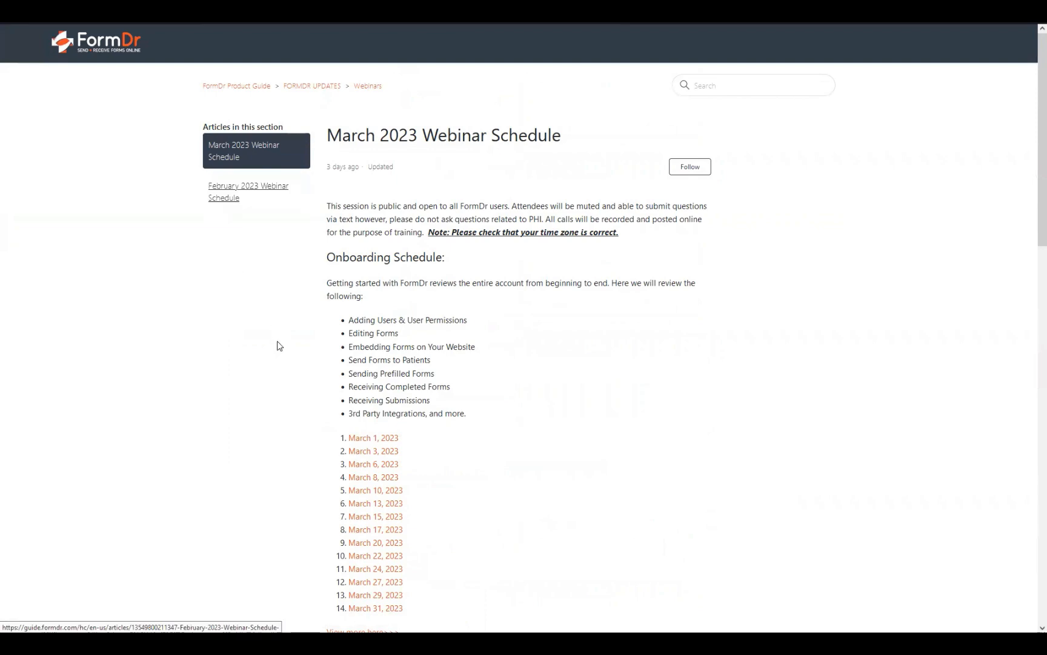
{"action": "scroll", "coordinate": [376, 336], "scroll_direction": "down", "scroll_amount": 5}
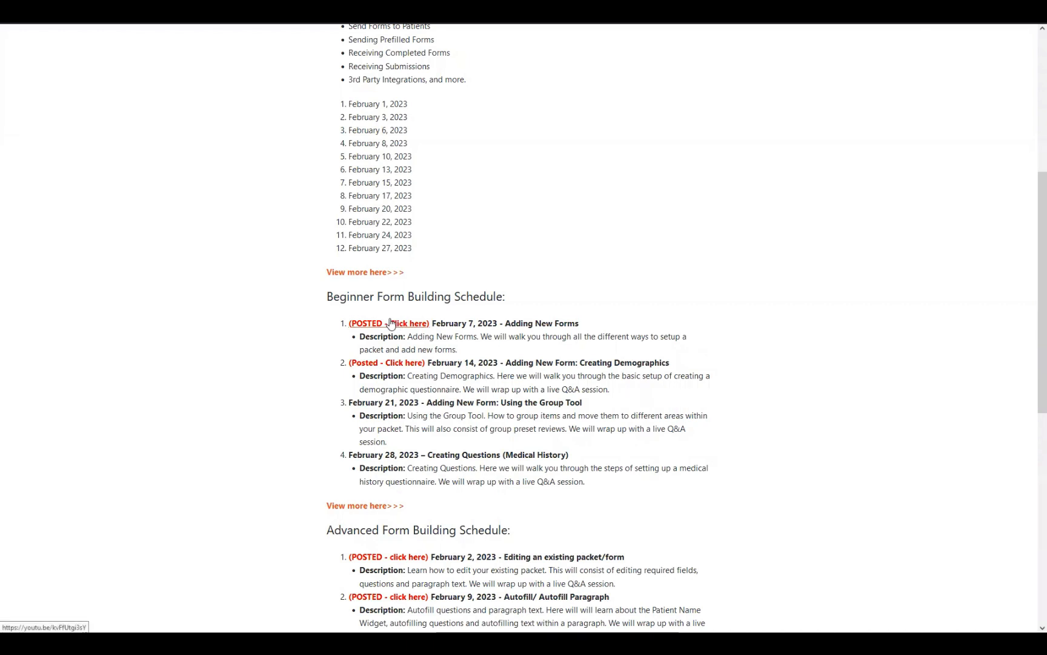
{"action": "left_click", "coordinate": [412, 326]}
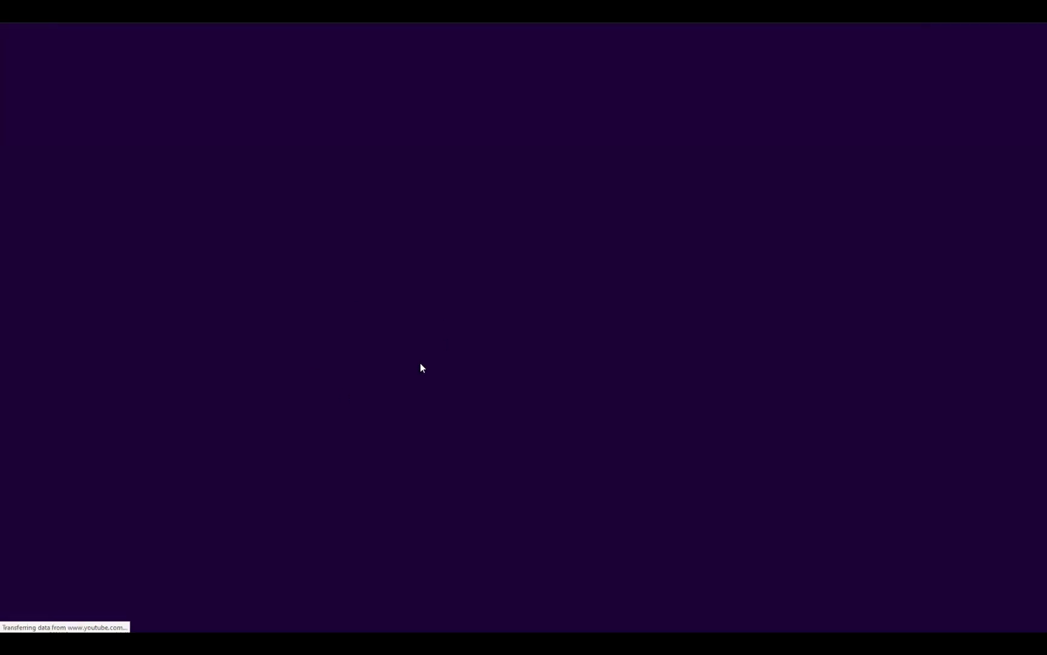